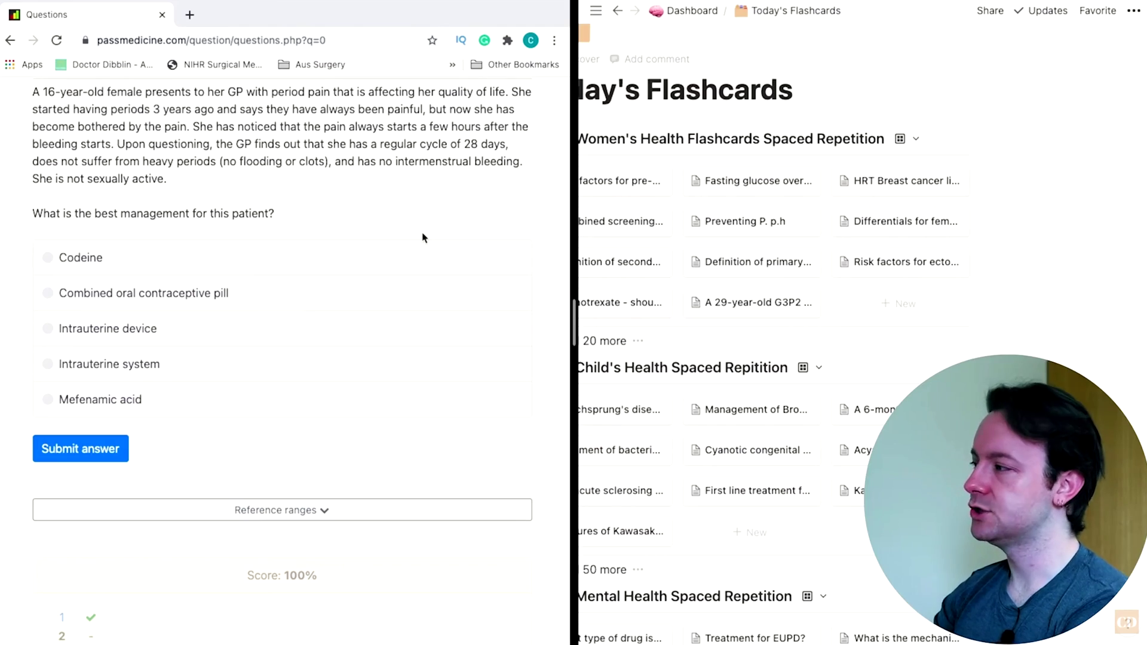
Step: Switch the flashcards view to All Items and start choosing a deck in Zorbi's Add a card panel
scroll(394, 220, "up", 1)
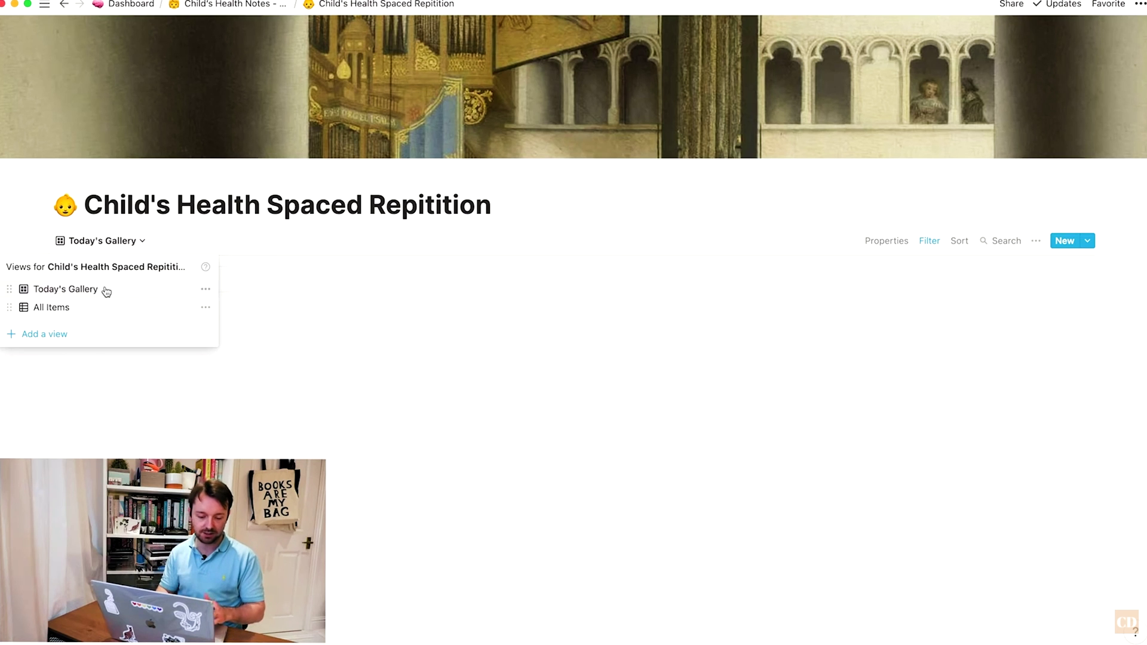
left_click(67, 307)
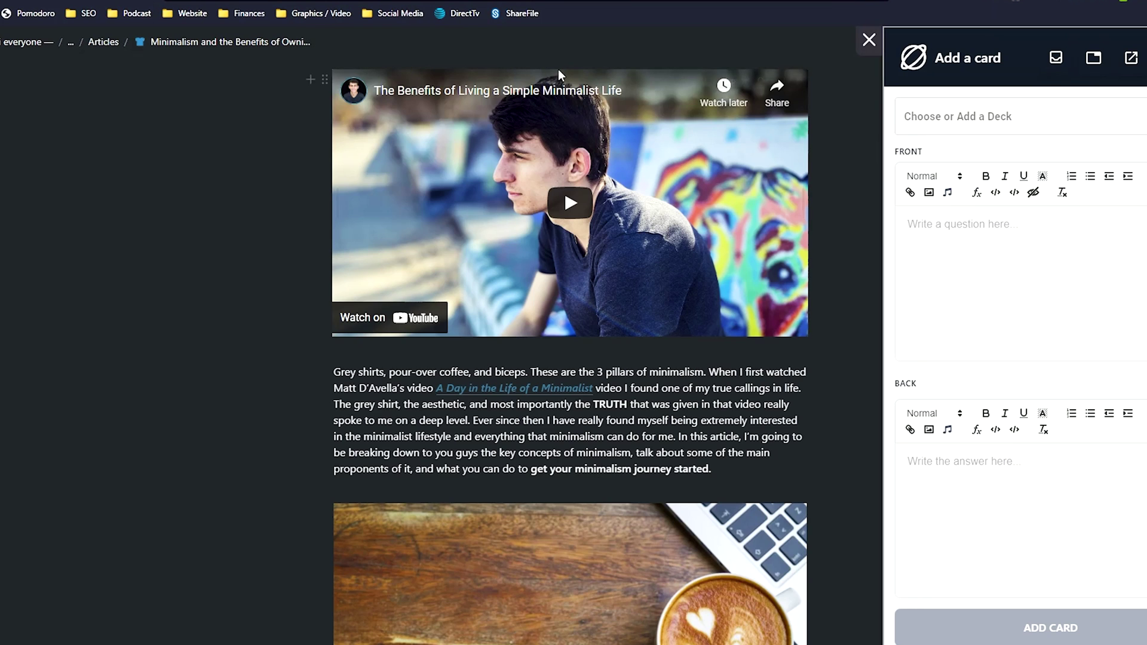
scroll(558, 69, "up", 7)
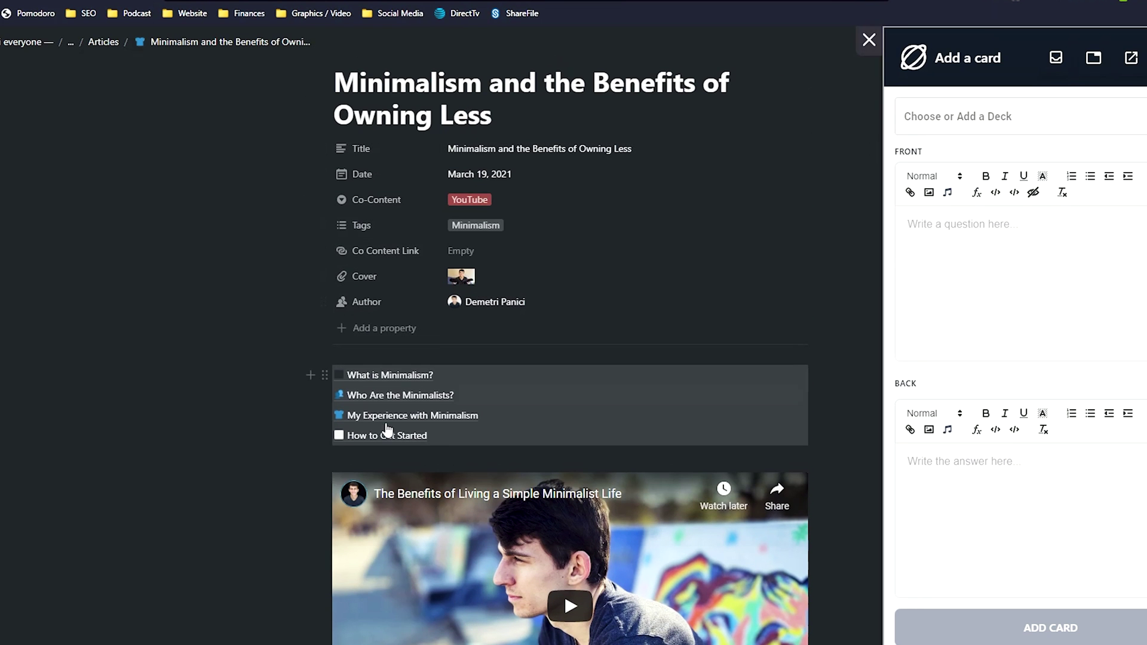
scroll(350, 452, "down", 3)
scroll(468, 452, "down", 6)
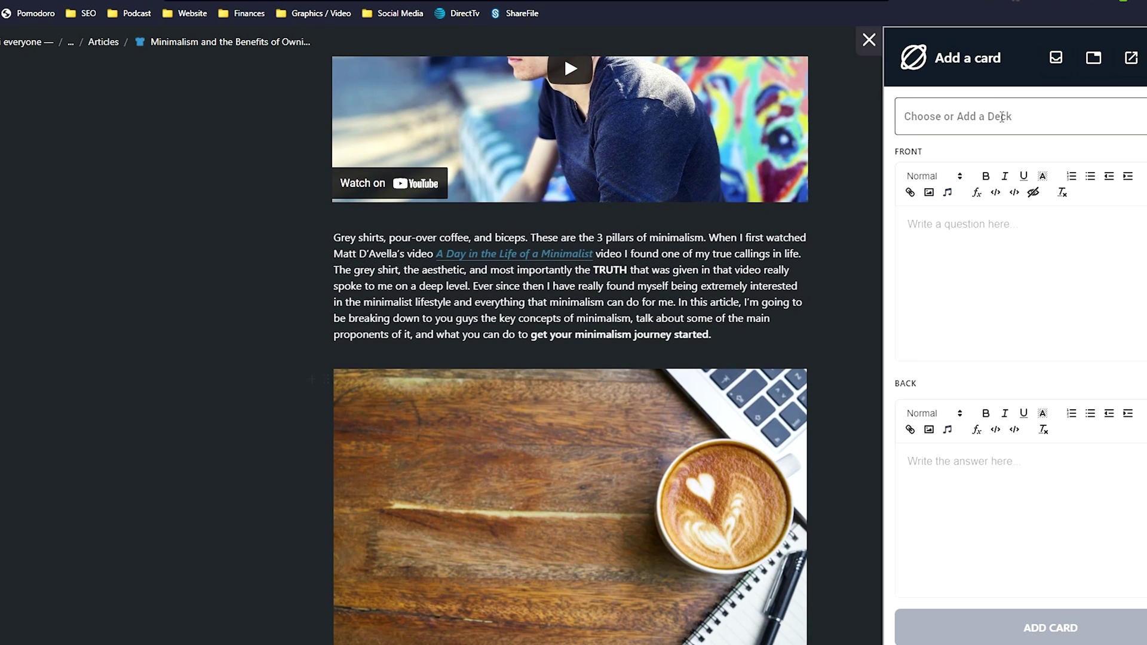
left_click(1002, 116)
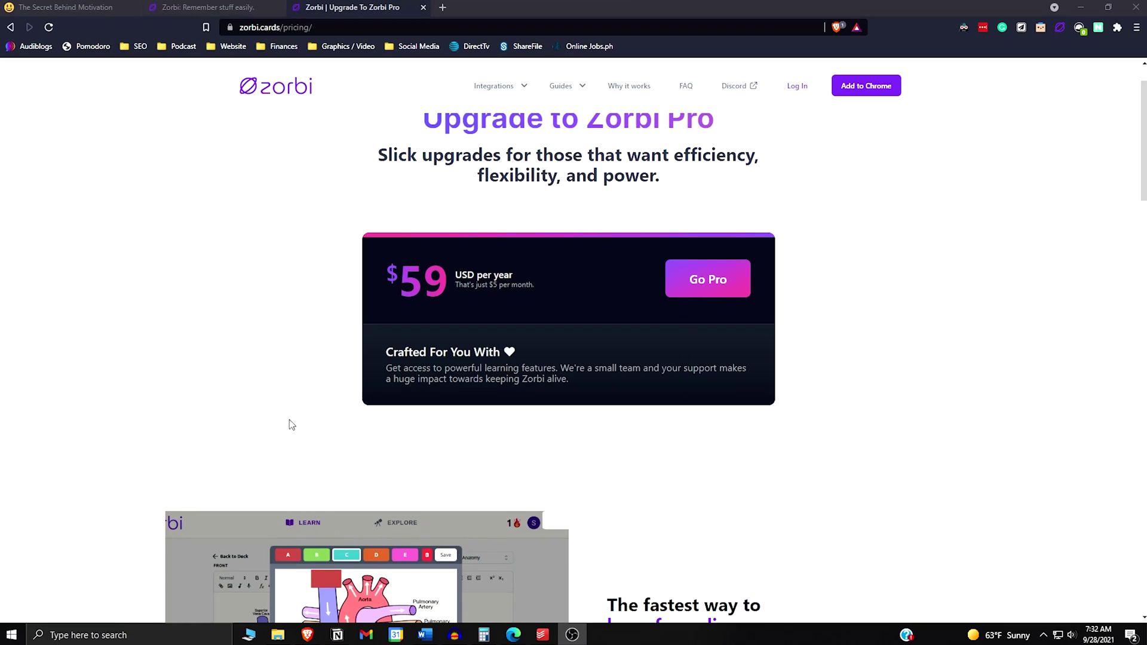
Step: Scroll through the Zorbi pricing page to review the Zorbi Pro features
scroll(289, 427, "down", 3)
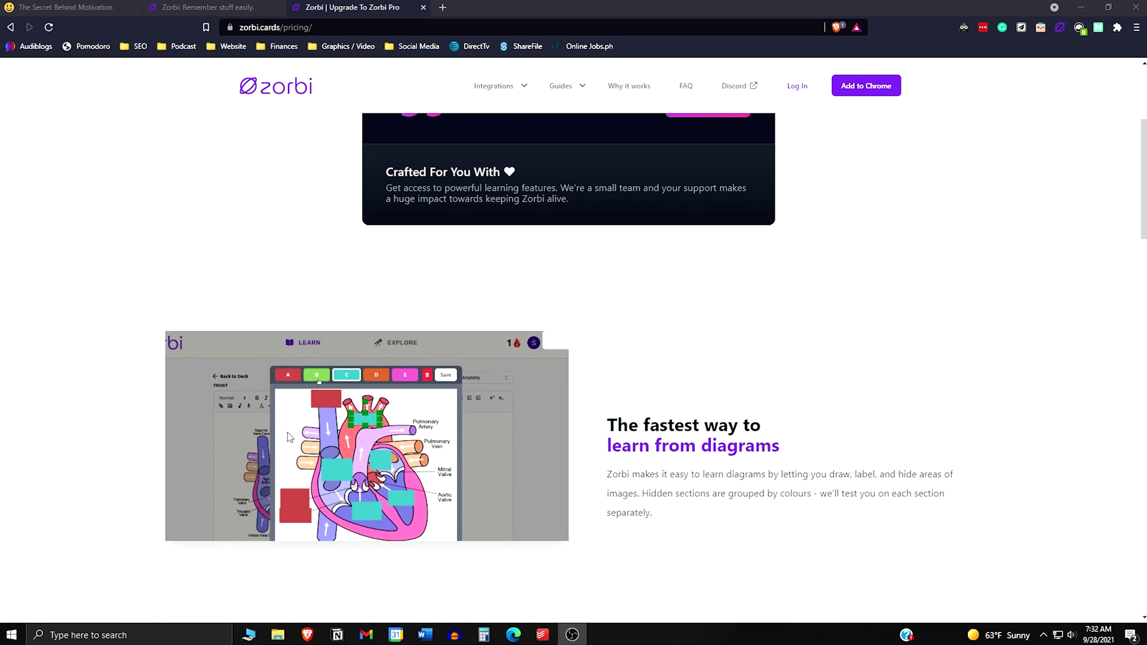
scroll(289, 437, "down", 1)
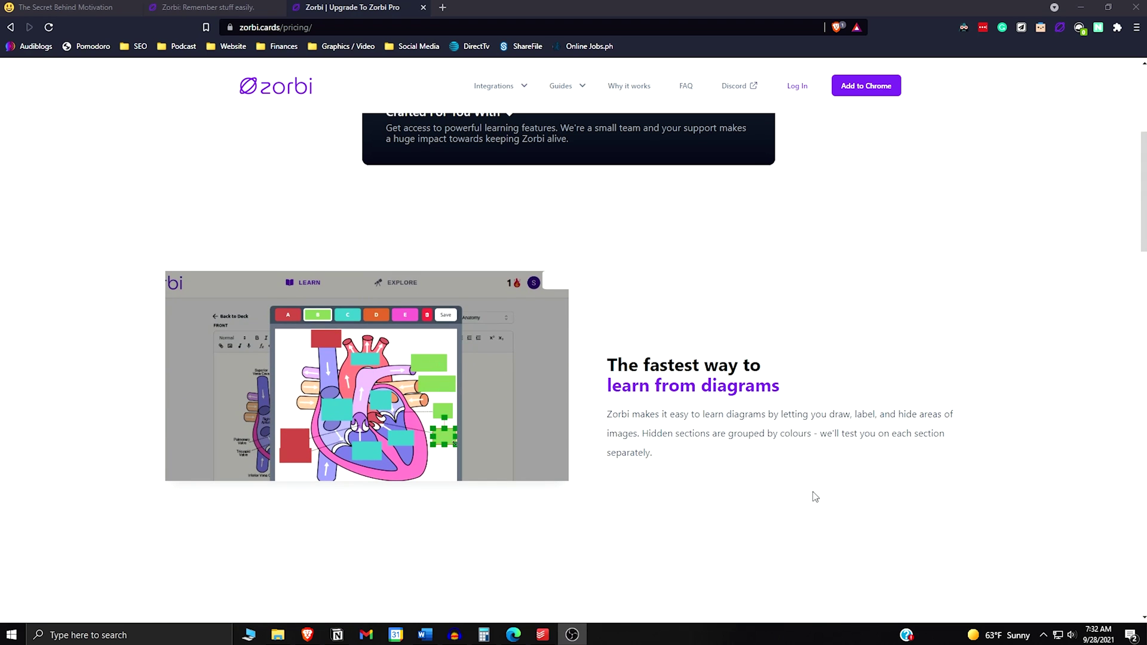
scroll(816, 497, "down", 5)
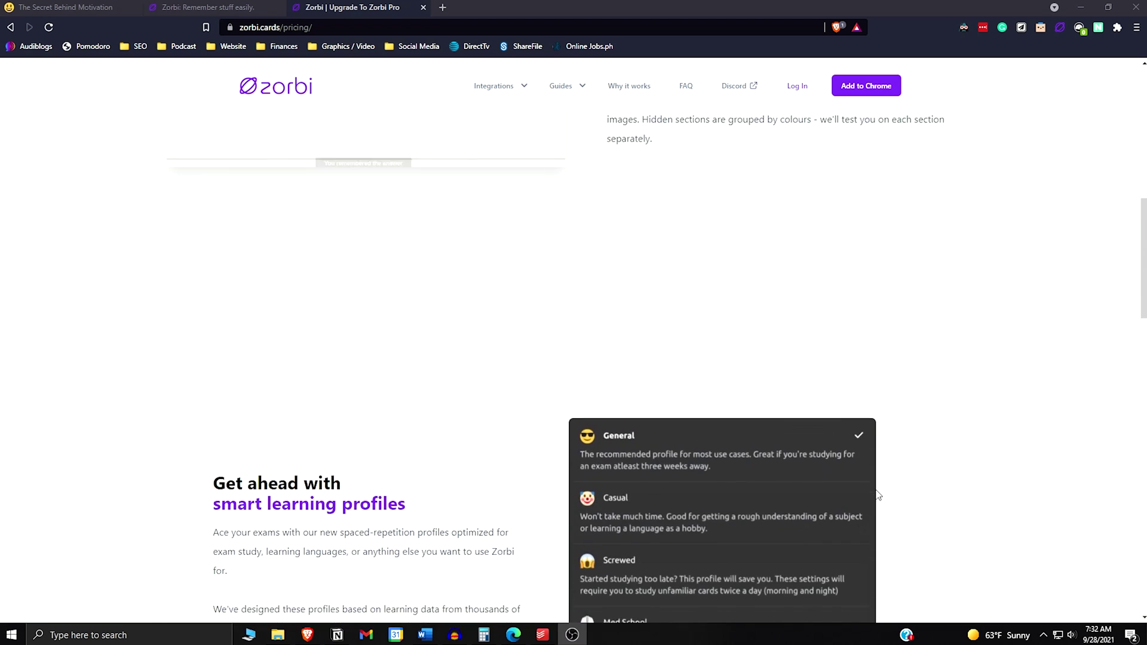
scroll(883, 494, "down", 6)
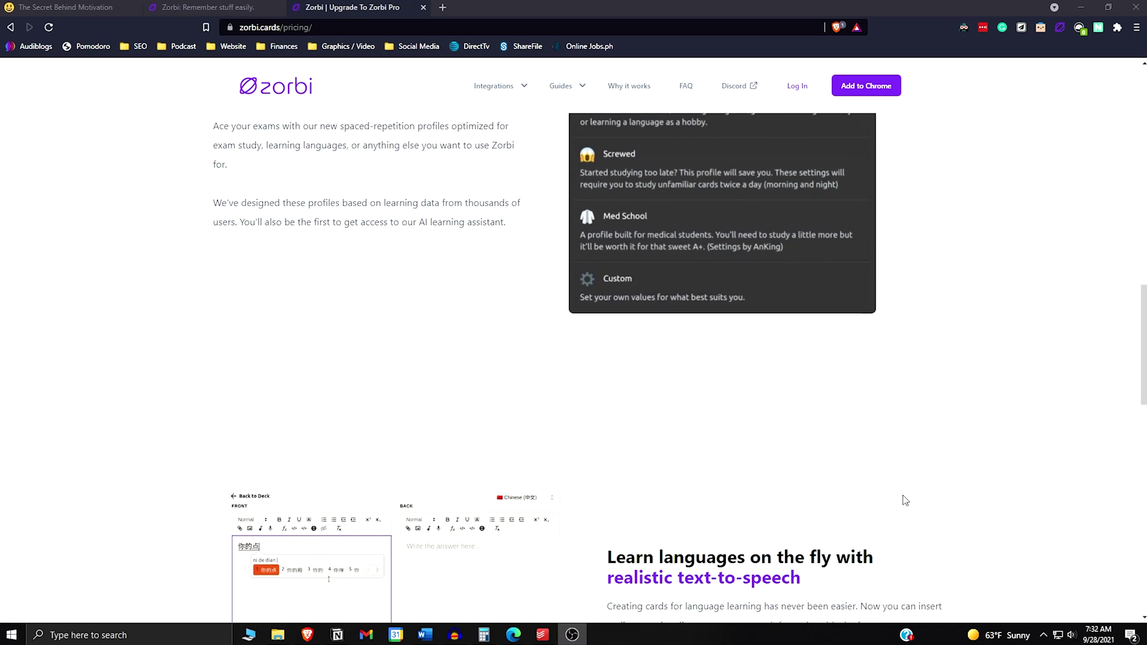
scroll(906, 500, "down", 4)
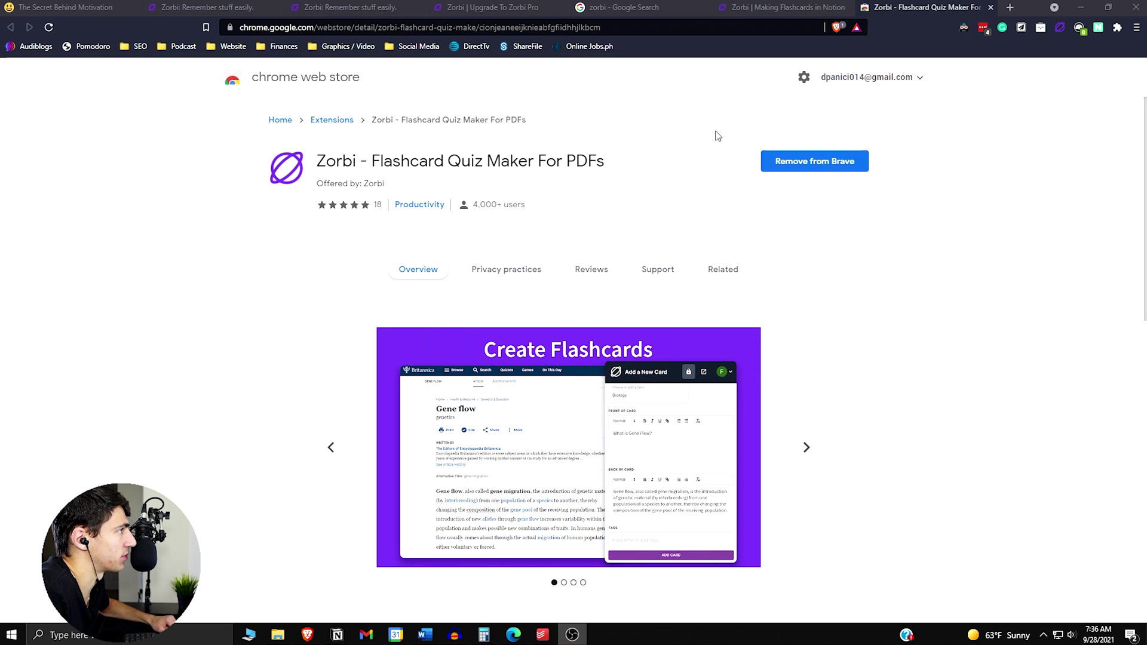
Step: Return to the Google results for zorbi and bring up Zorbi's Add a card panel
left_click(633, 7)
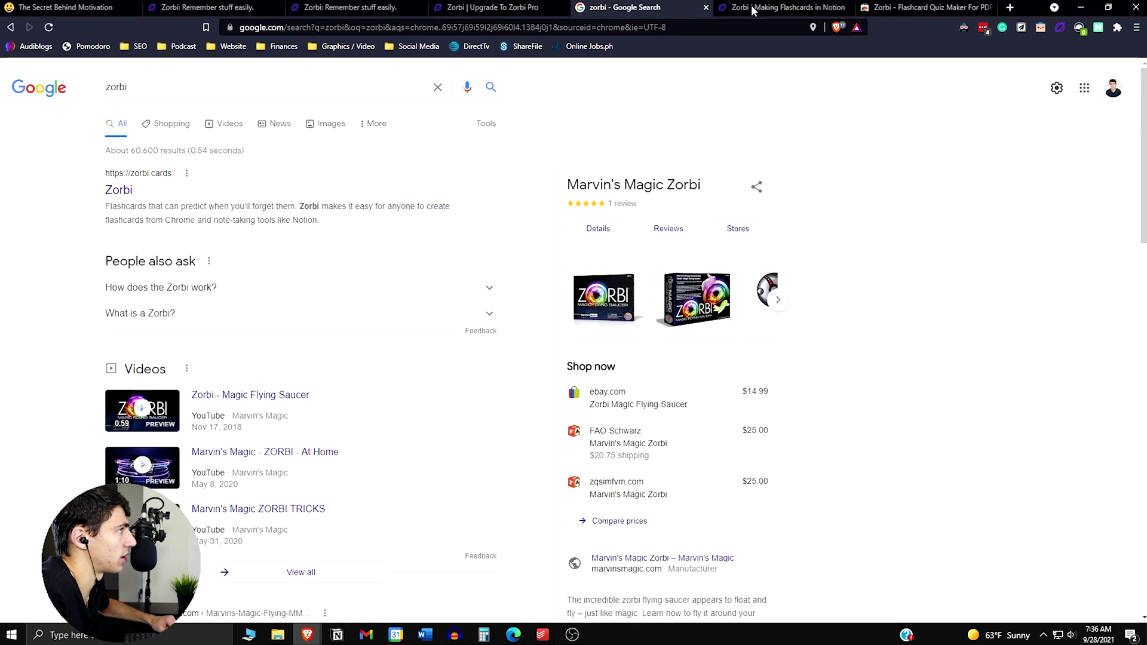
left_click(1063, 29)
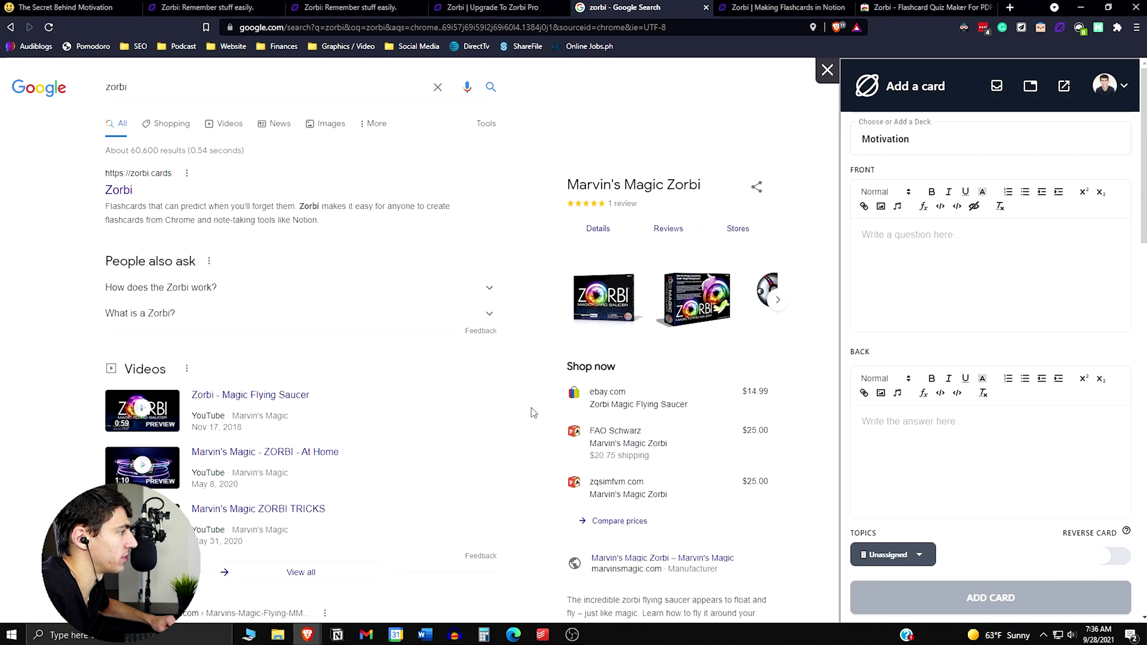
scroll(502, 415, "down", 5)
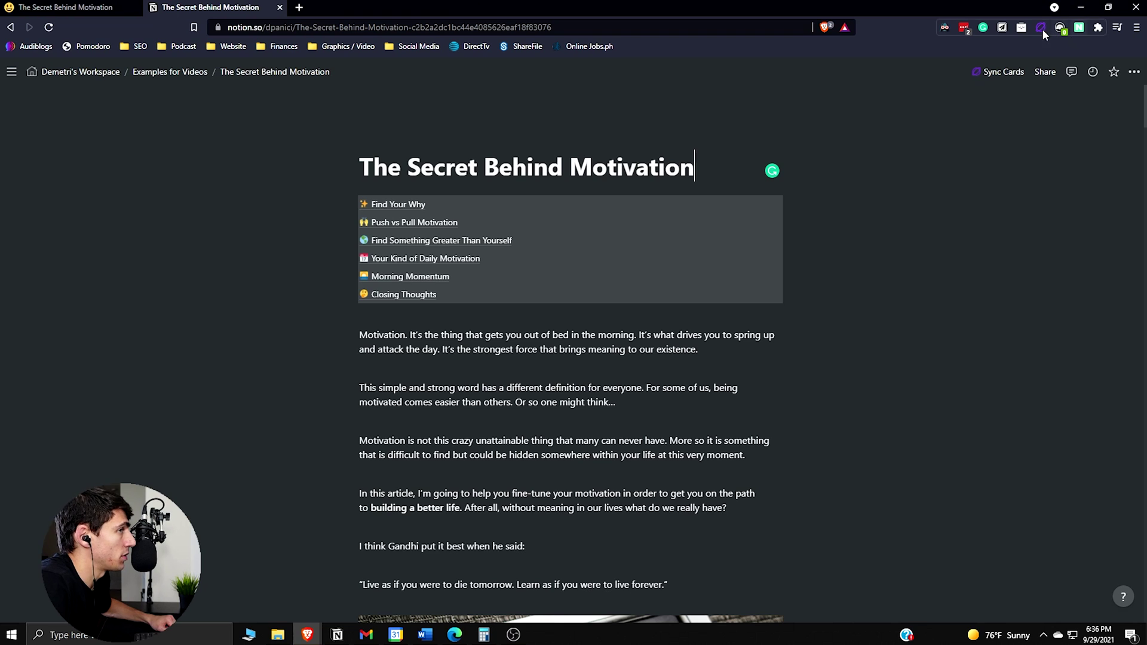
Step: Make The Secret Behind Motivation page public and sync its cards into the Motivation deck
left_click(1037, 28)
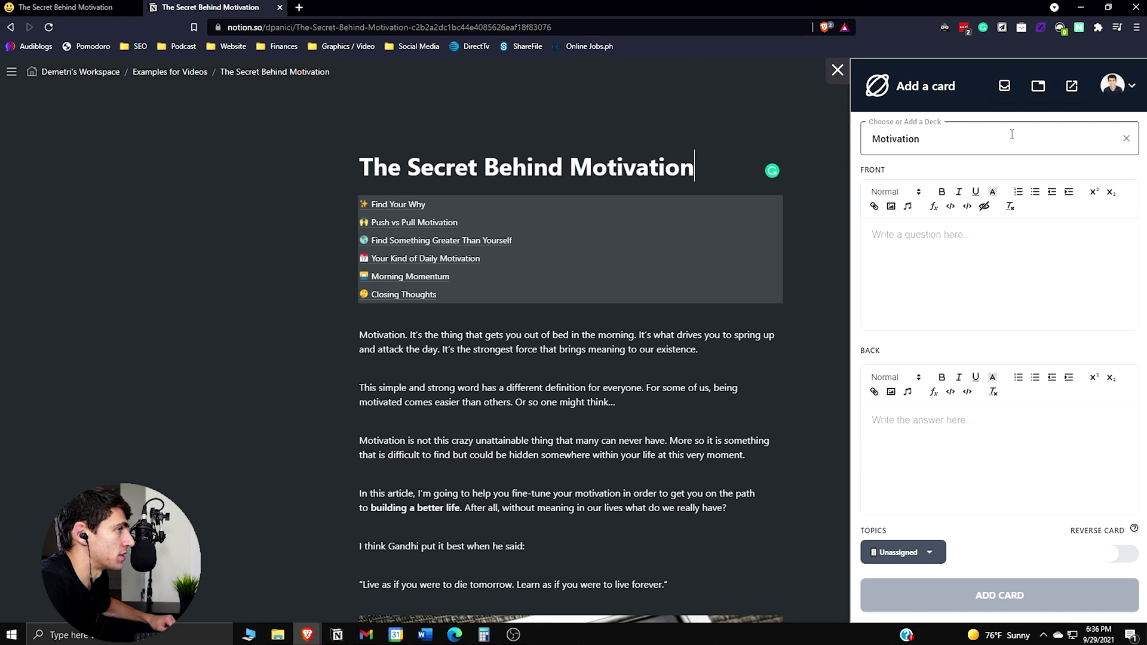
left_click(837, 71)
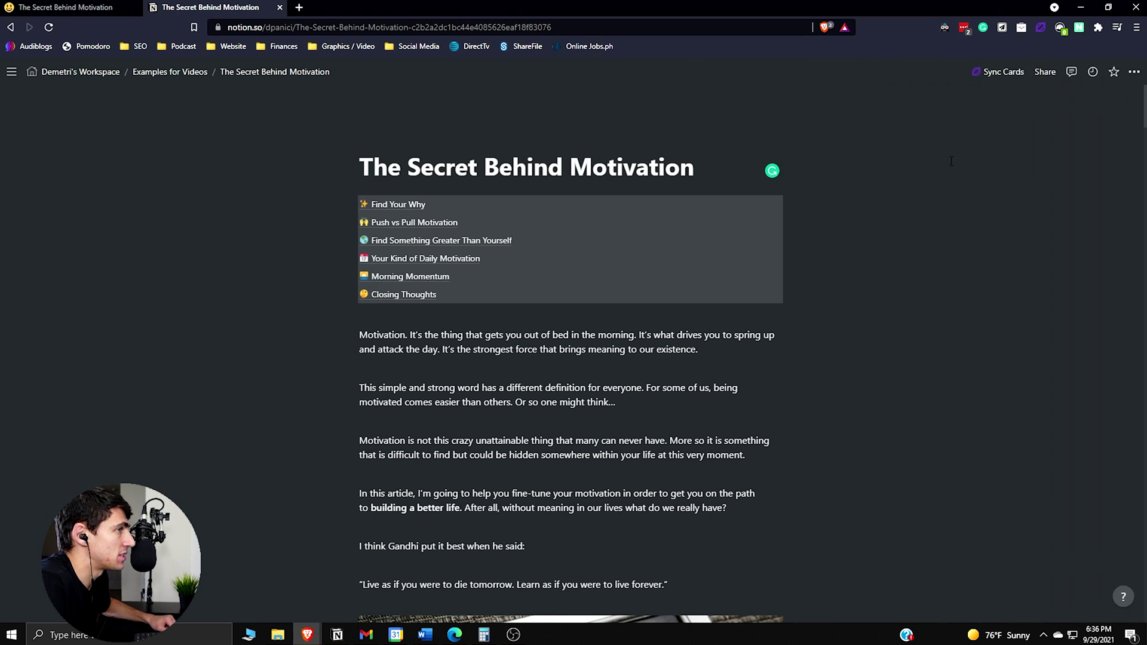
left_click(1005, 72)
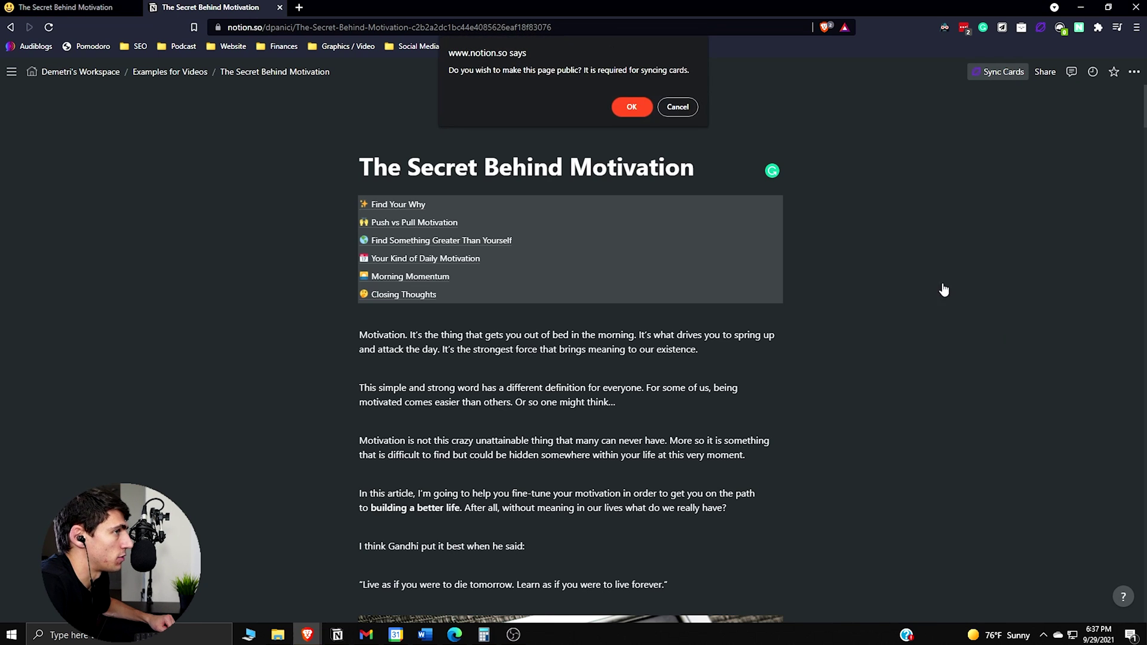
left_click(631, 108)
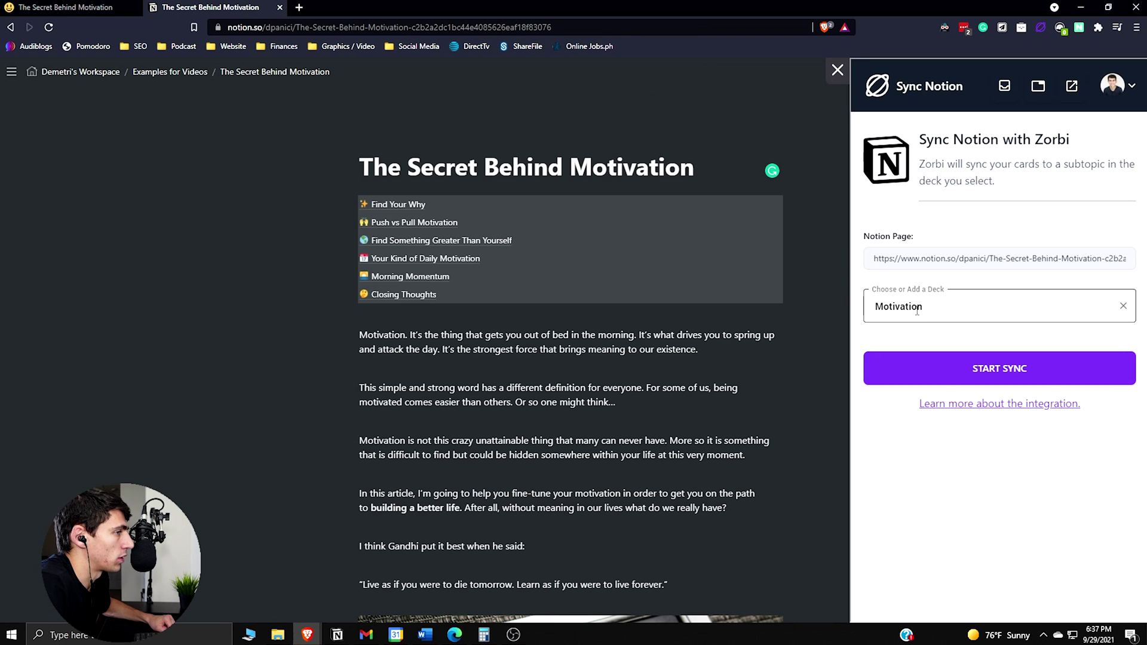
left_click(937, 368)
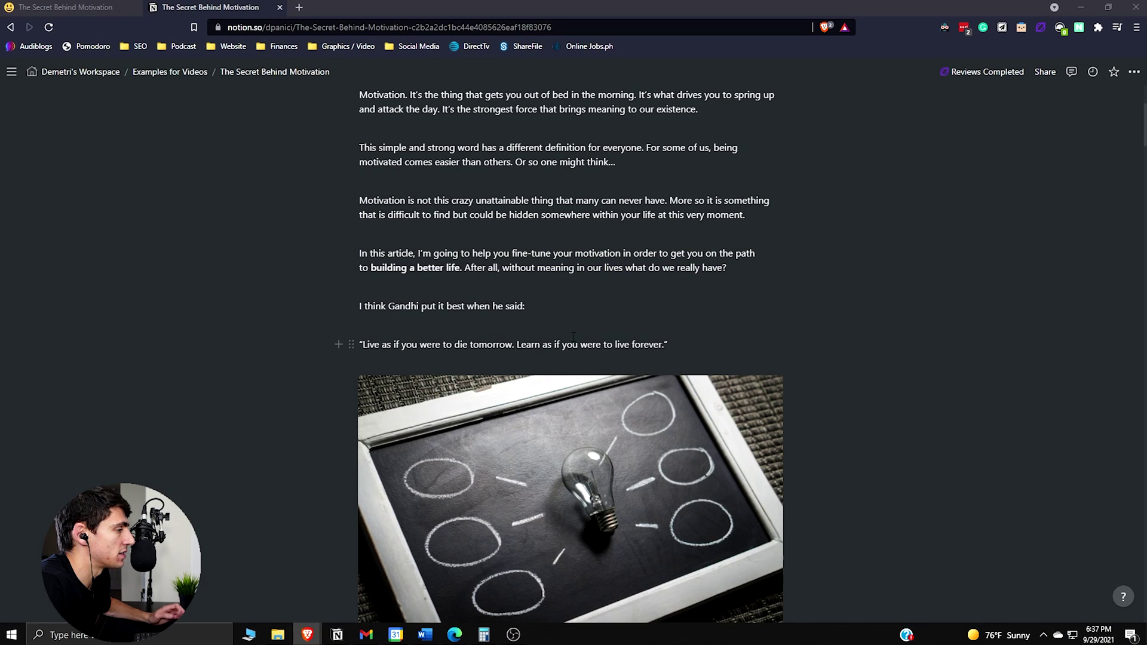
Step: Turn the empty block under the infographic into a toggle list with /tog
scroll(616, 324, "down", 1)
scroll(616, 325, "down", 4)
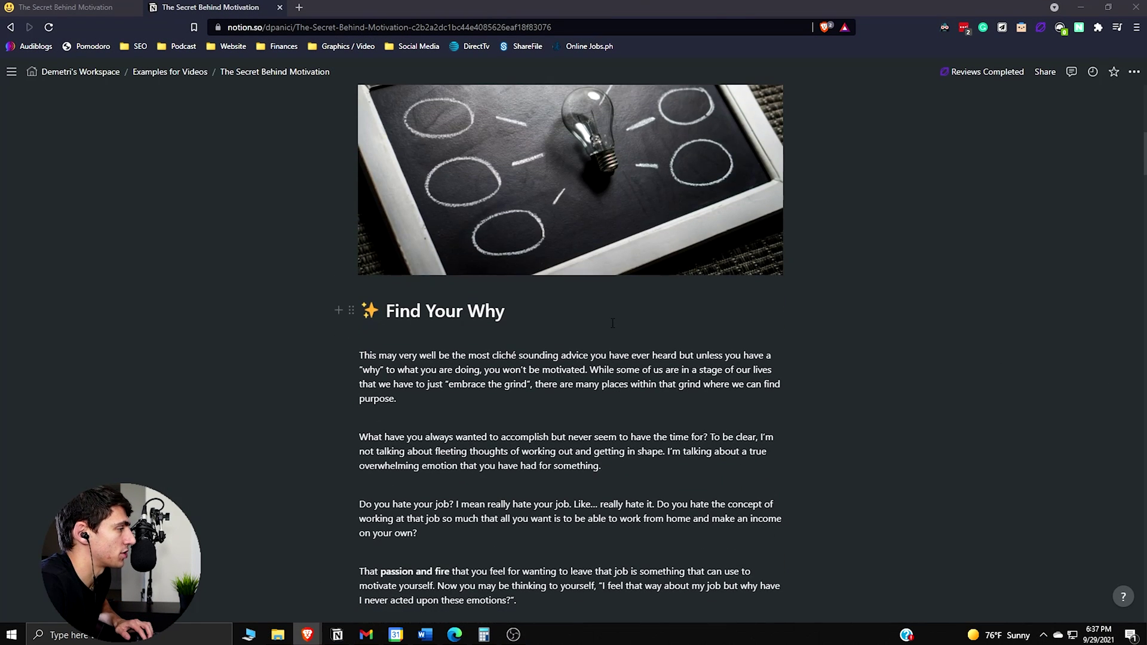
left_click(1134, 72)
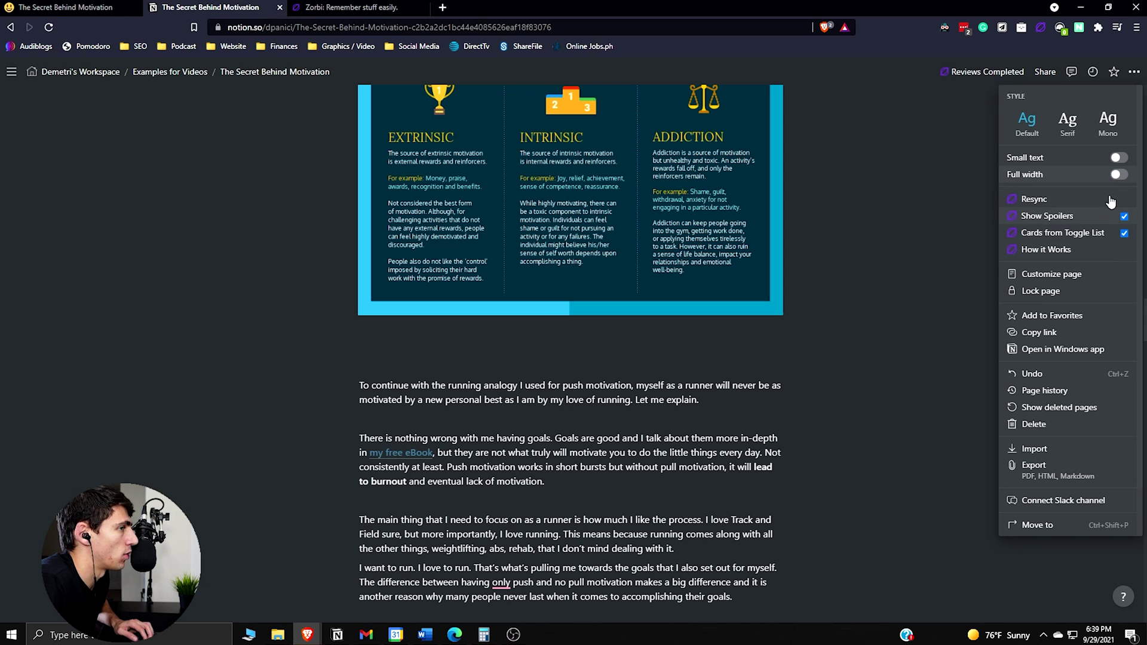
left_click(568, 345)
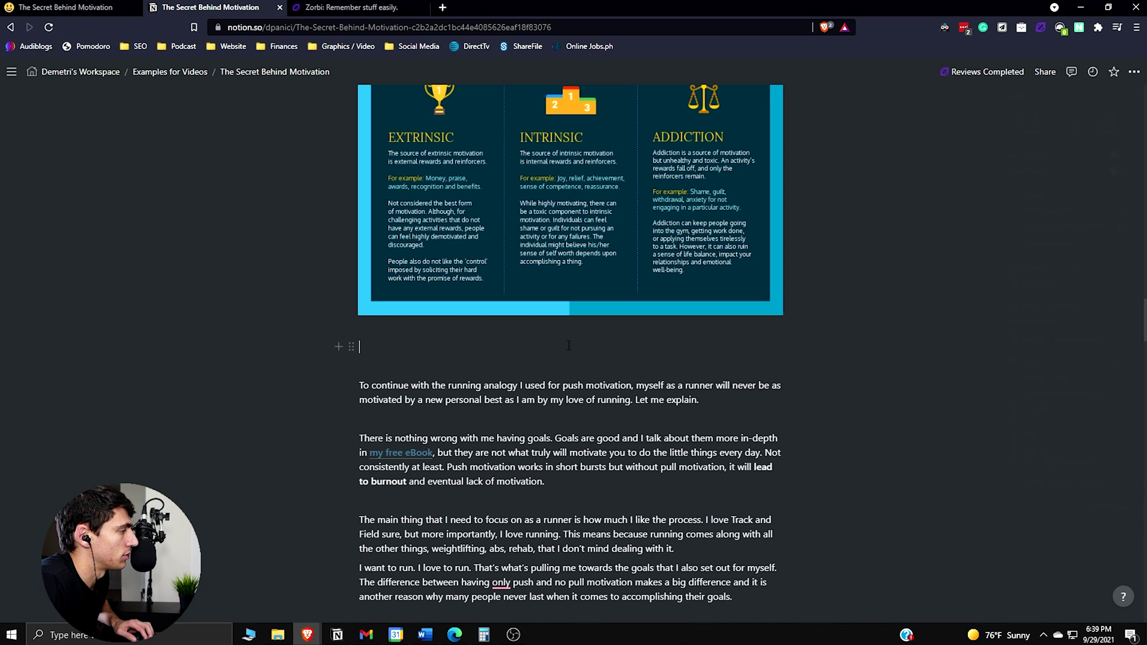
type("/tog")
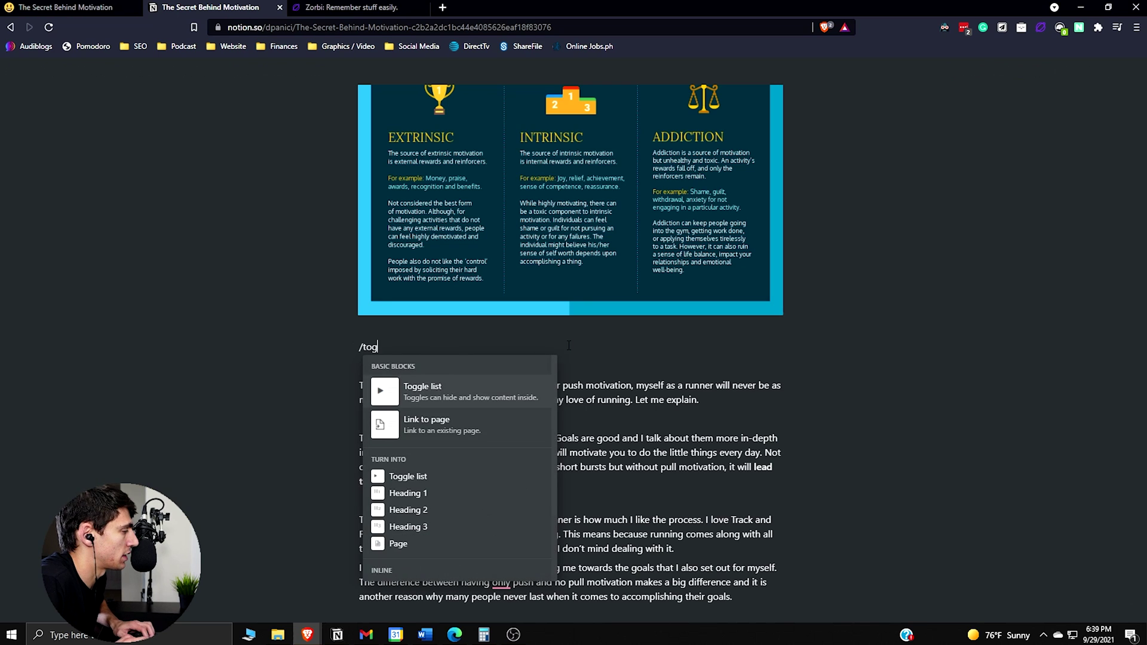
key("Return")
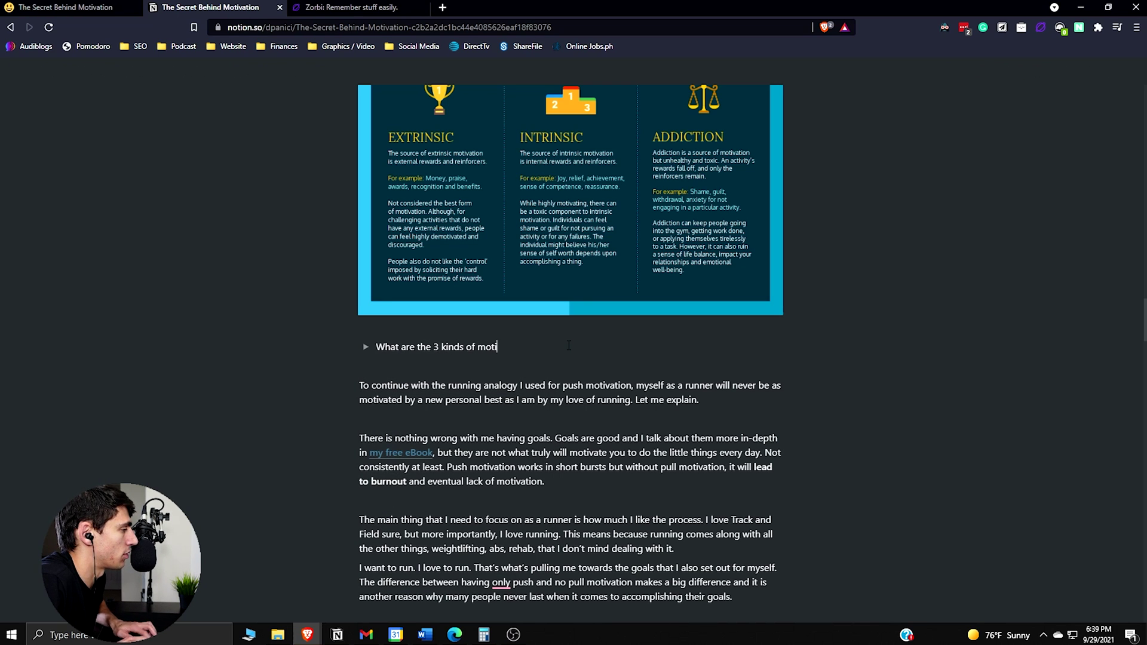
Step: Title the toggle 'What are the 3 kinds of motivation?' and nest Extrinsic Motivation, Intrinsic Motivation, Addiction
type("What are the 3 kinds of motivation?")
key("Return")
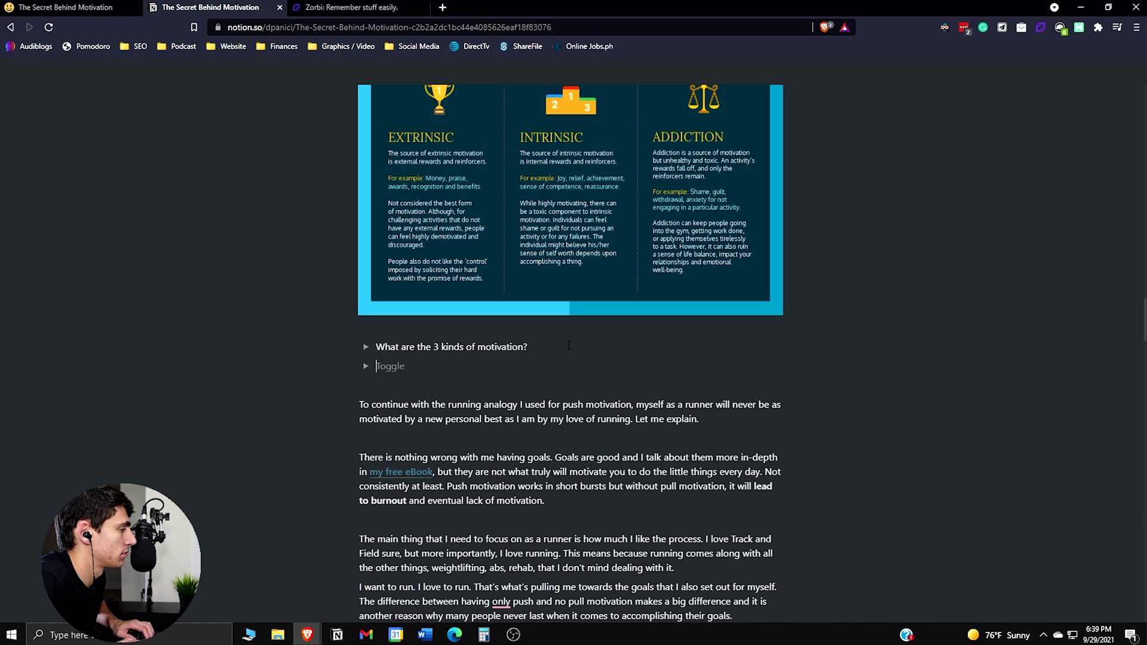
key("Tab")
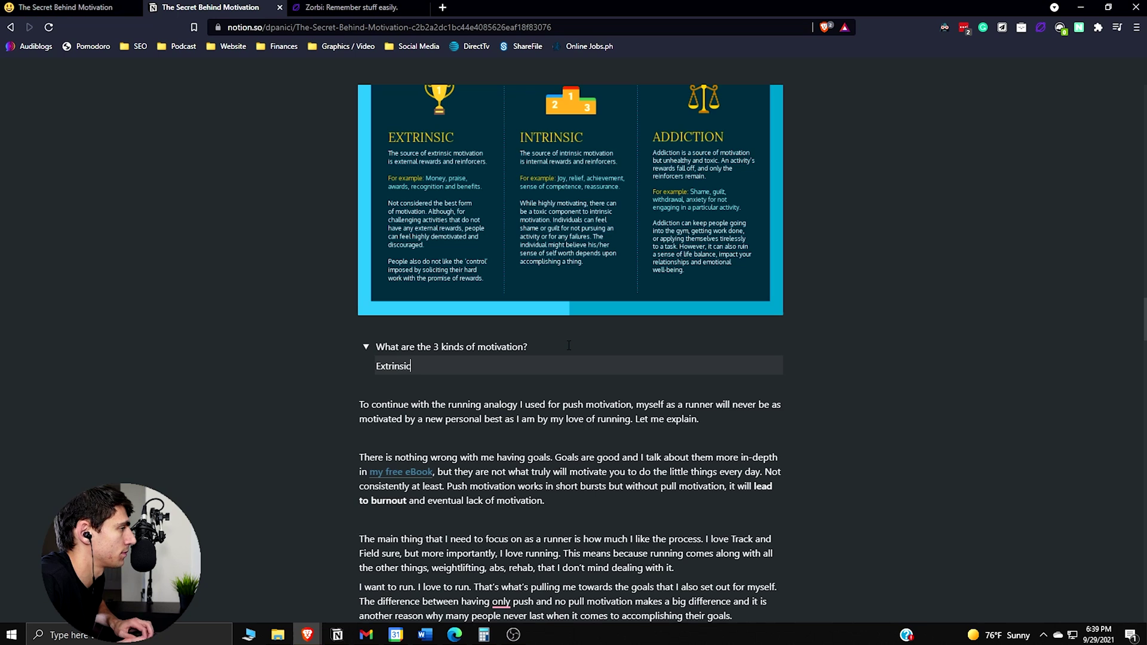
type("Extrinsic Motivation")
key("Return")
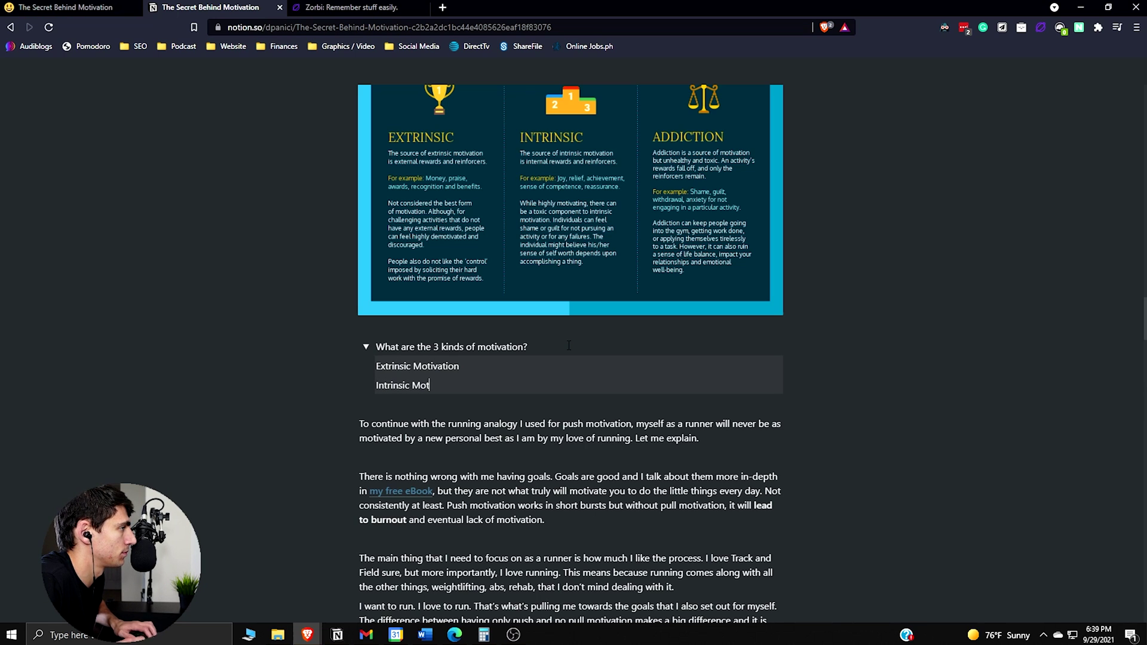
key("Return")
type("Addiction")
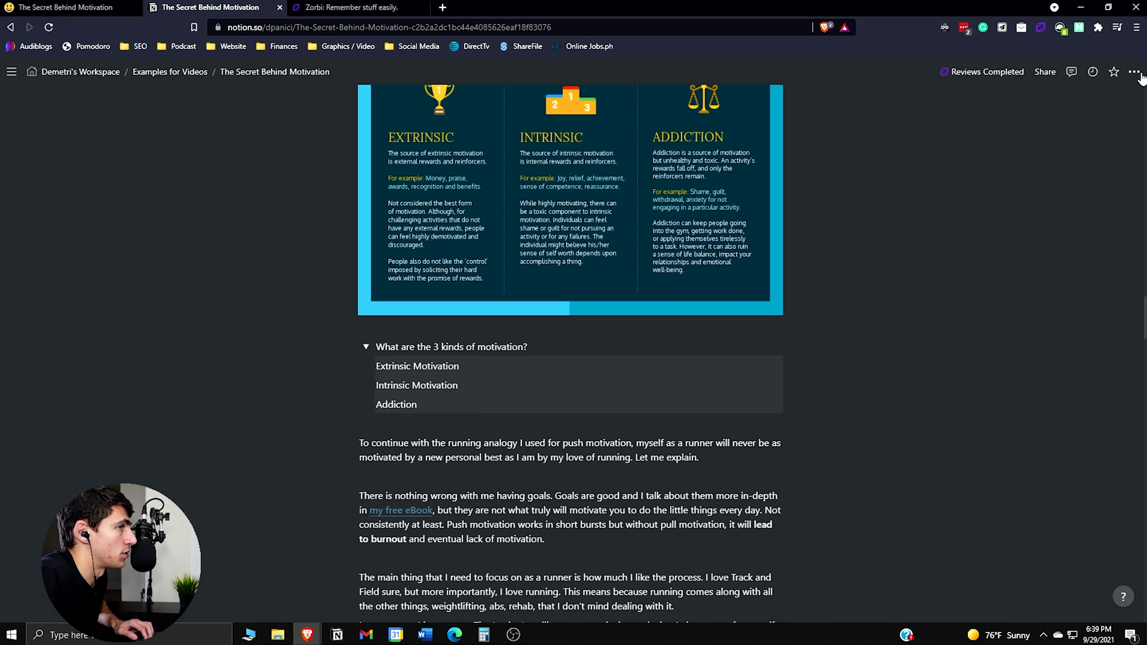
left_click(1134, 72)
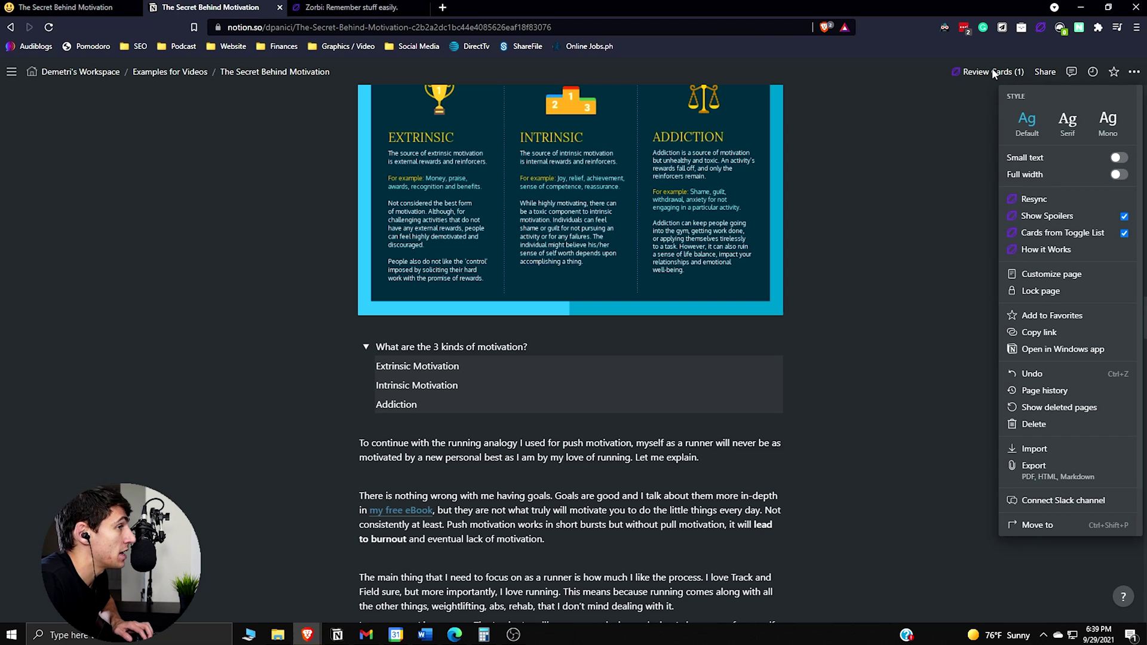
Step: Preview the synced card 'What are the 3 kinds of motivation?' in Zorbi's Motivation deck
left_click(992, 72)
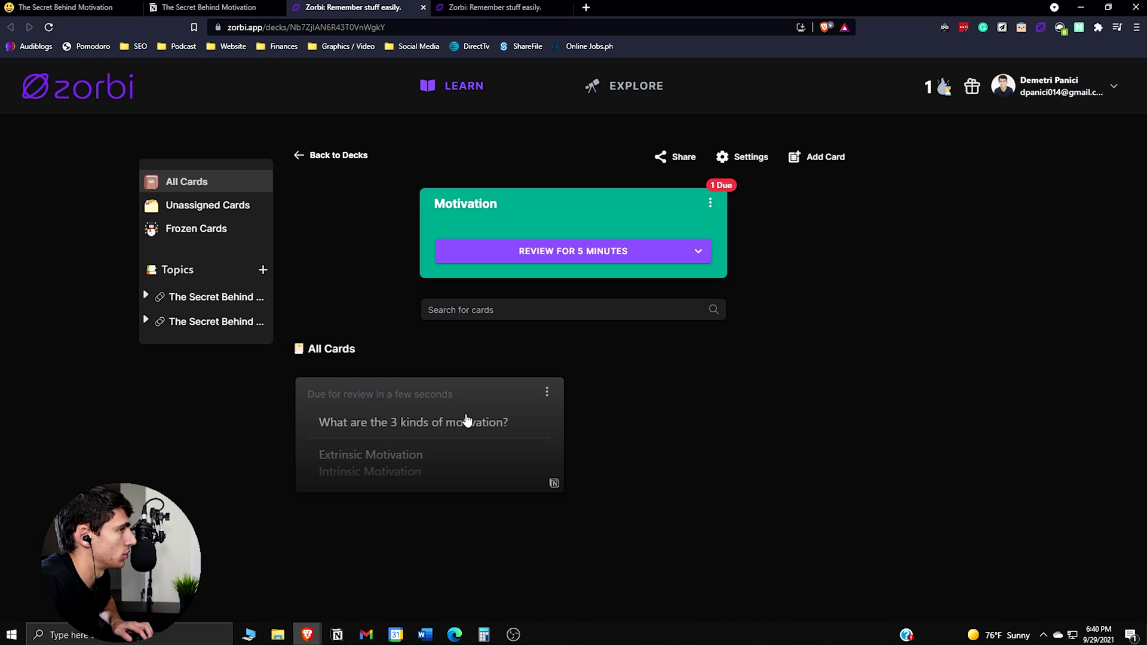
left_click(455, 428)
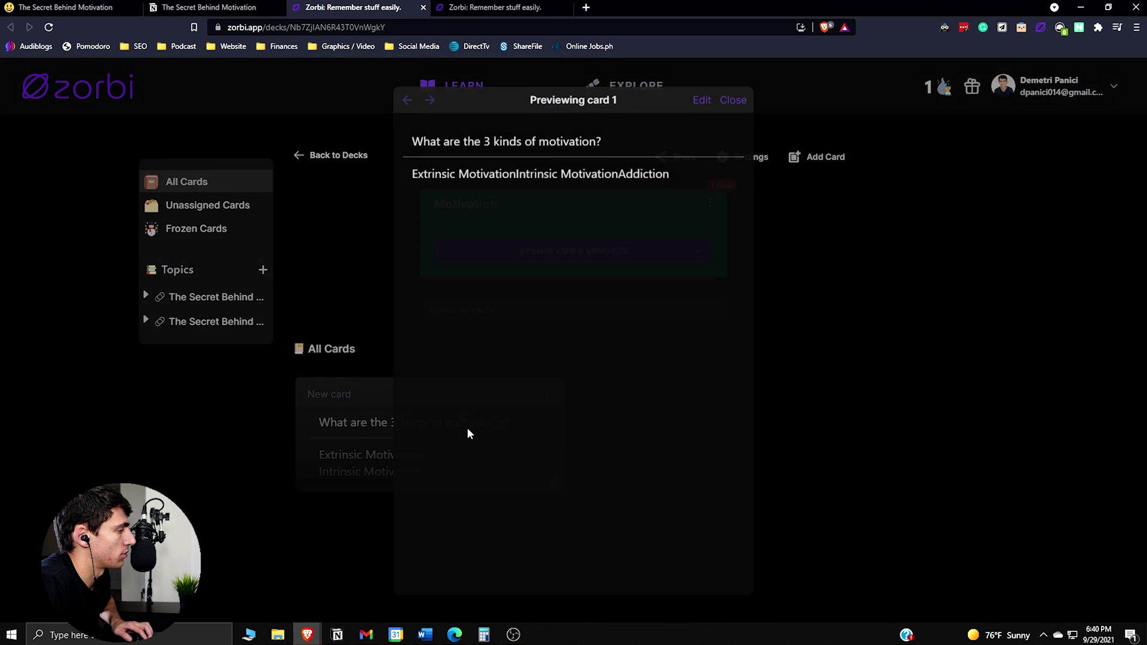
key("Escape")
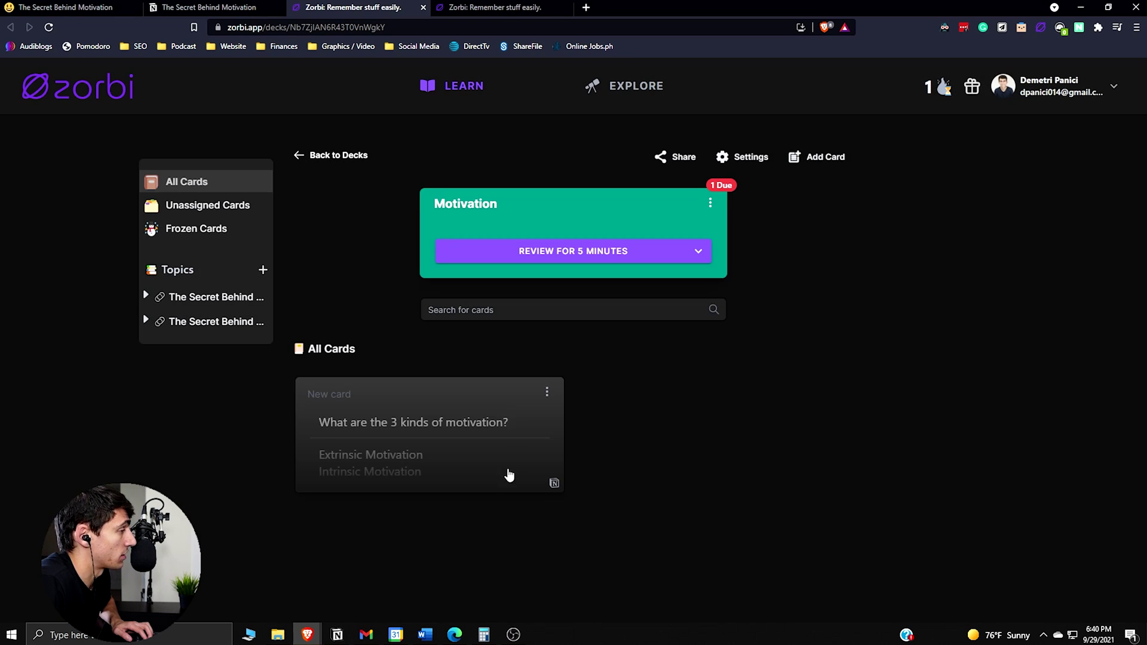
Step: Back in Notion, type the cloze line '{{ Extrinsic motivation }} comes from…' under the toggle
key("ctrl+shift+Tab")
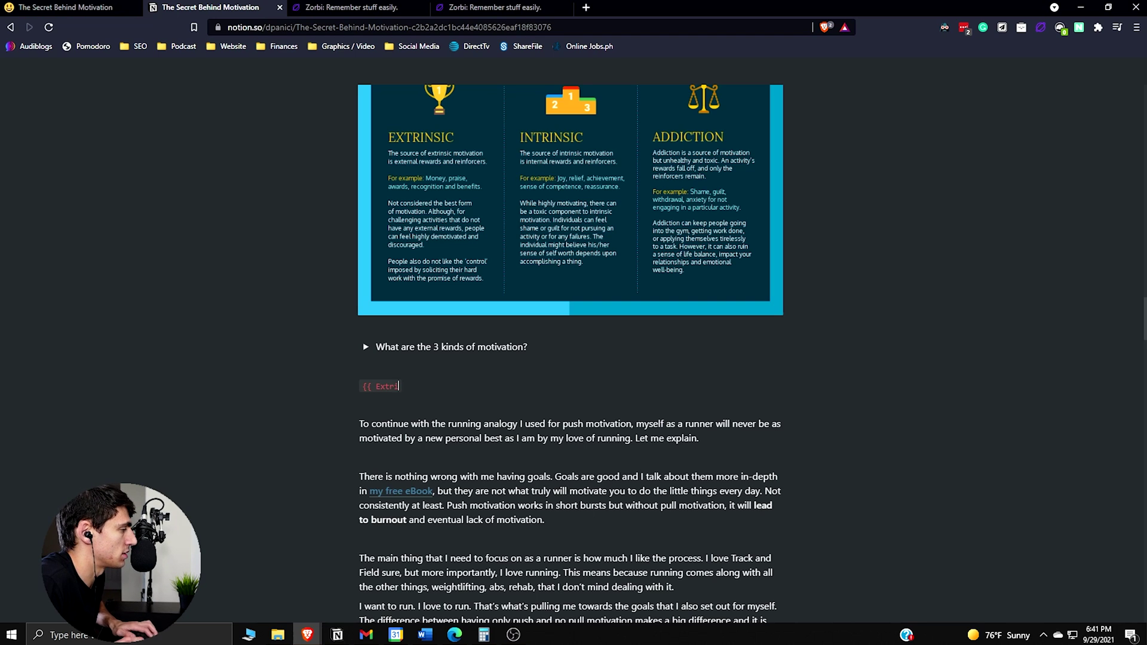
type("sic ")
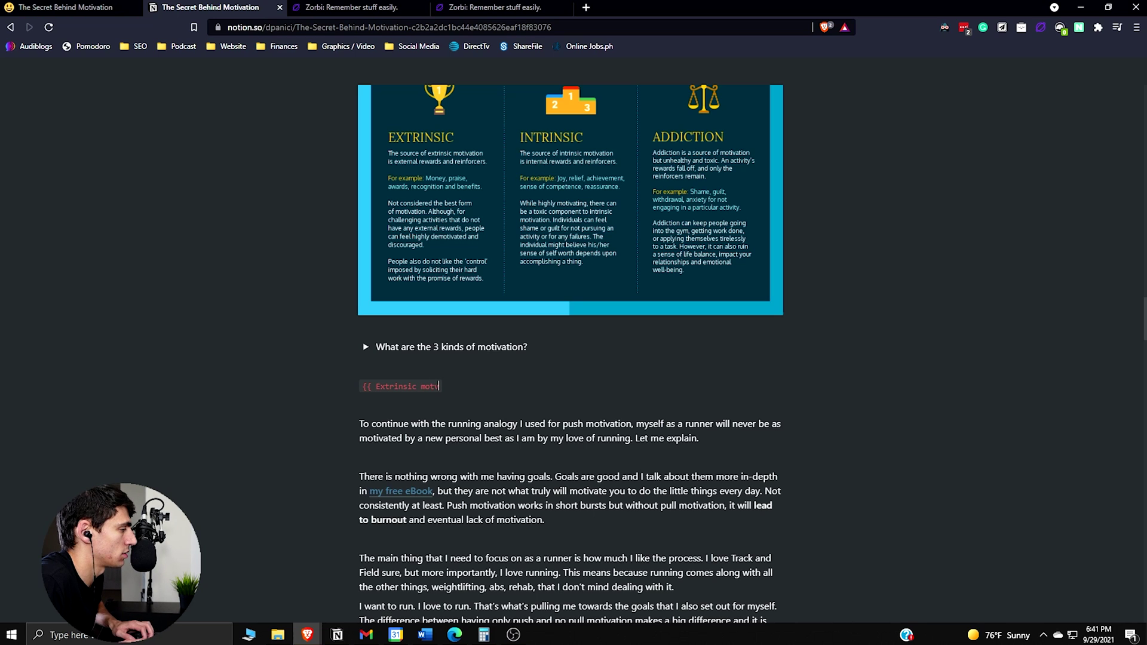
type("motivation }} ")
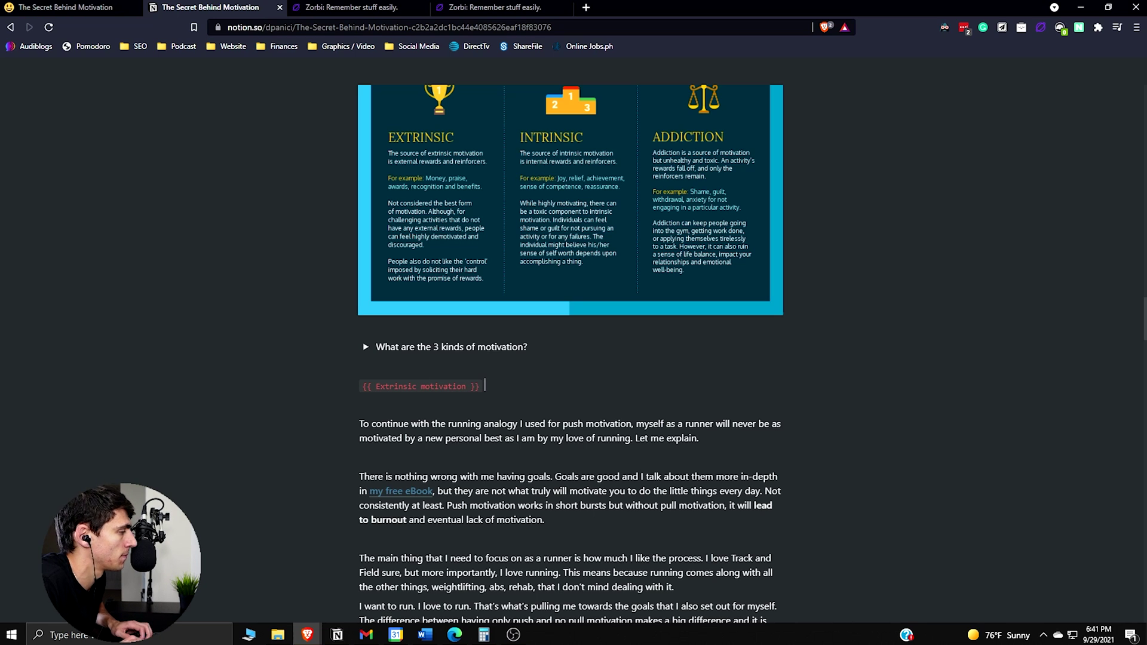
type("comes from external rewards and reinforcers.")
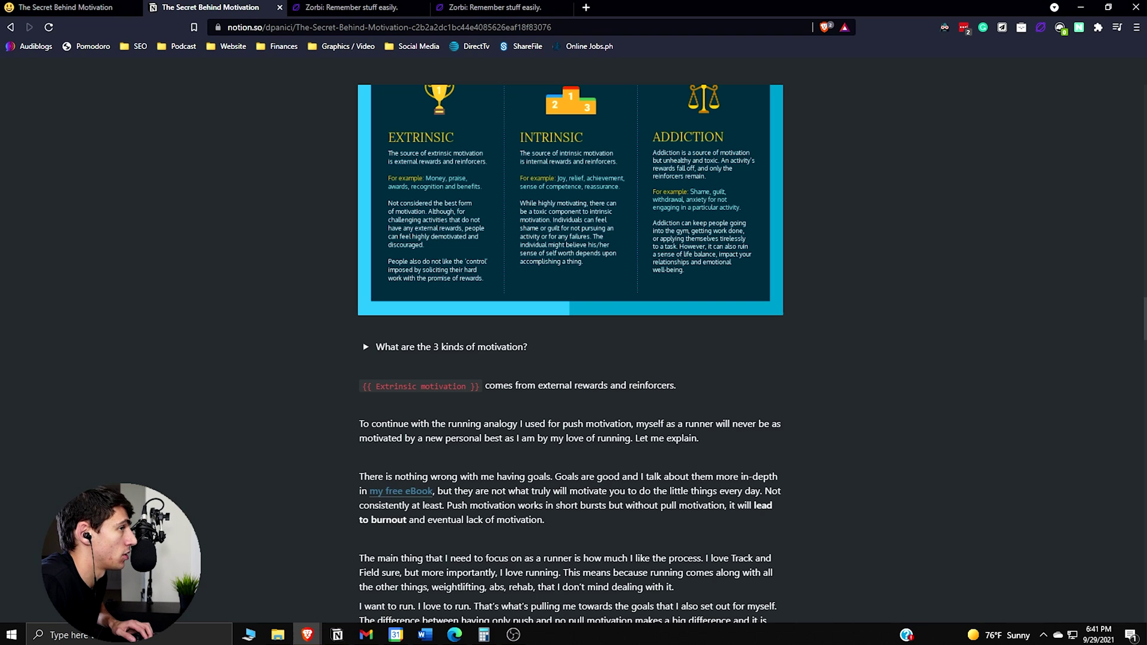
Step: Resync the Notion page's flashcards with Zorbi
left_click(1134, 72)
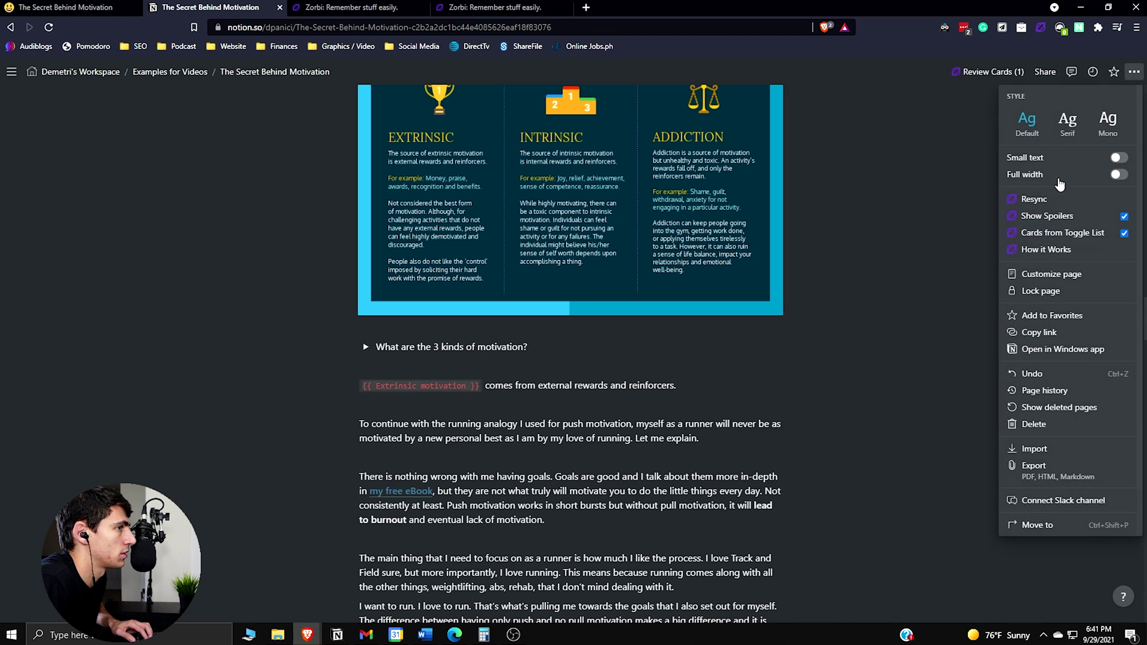
left_click(1044, 200)
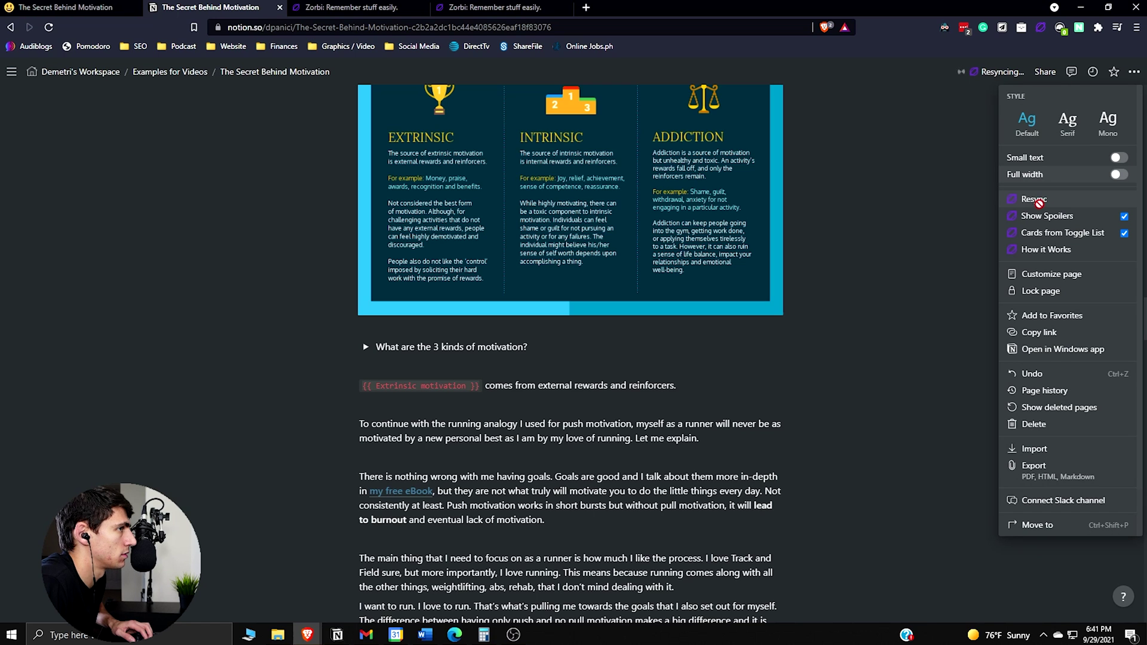
left_click(820, 270)
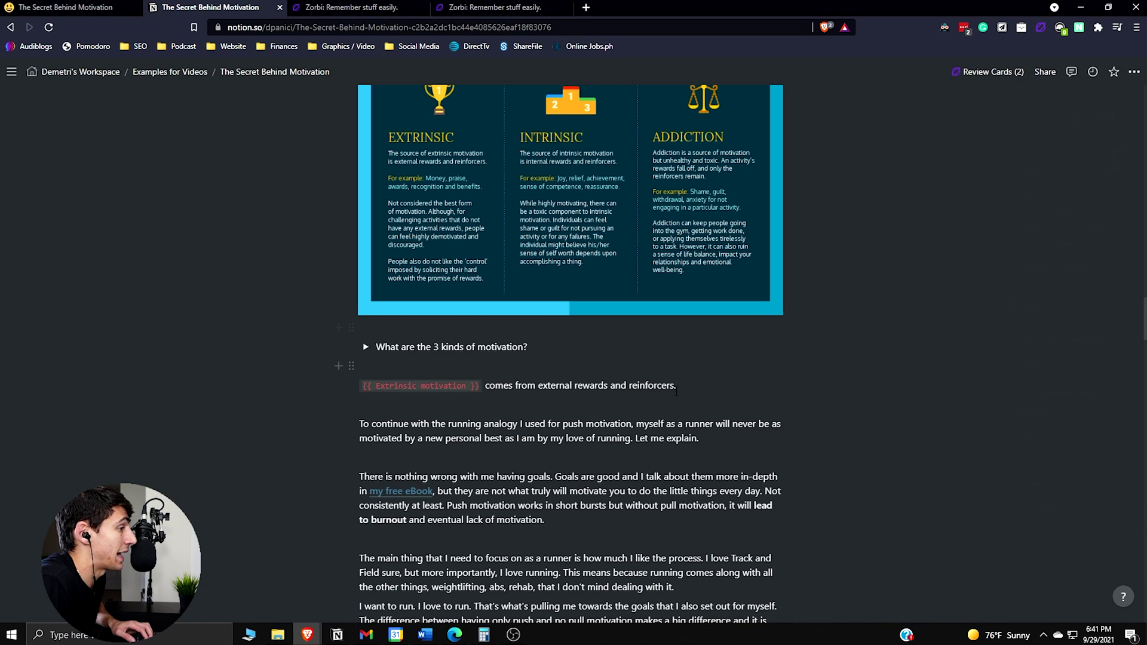
Step: Preview the new Extrinsic motivation cloze card in Zorbi, then return to Notion
left_click(987, 72)
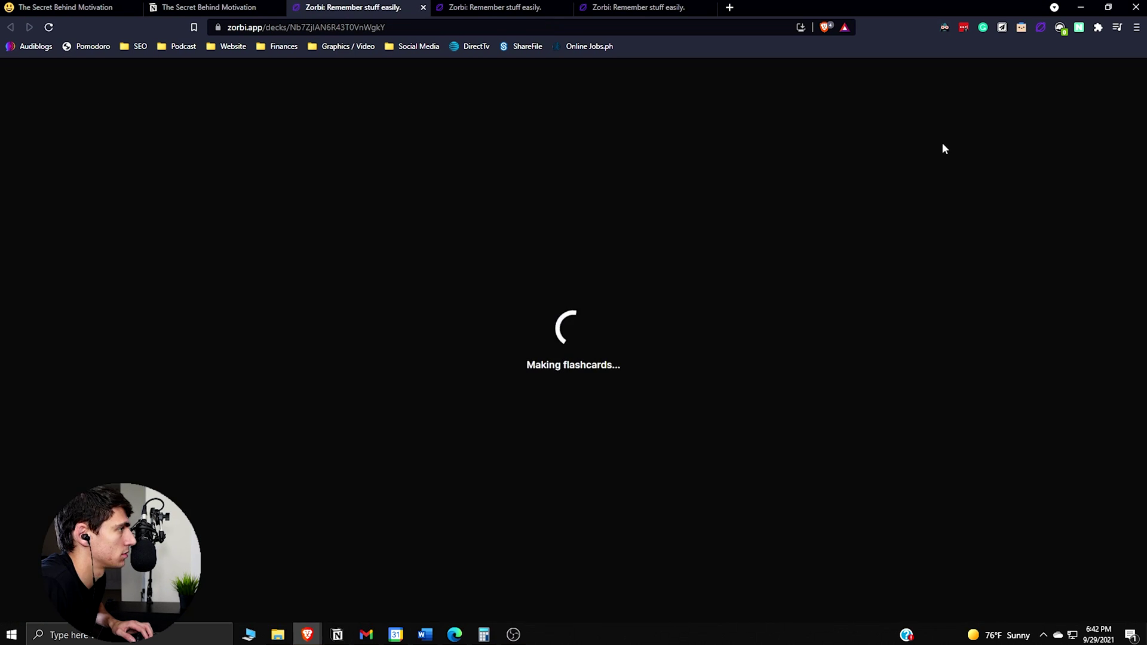
left_click(488, 441)
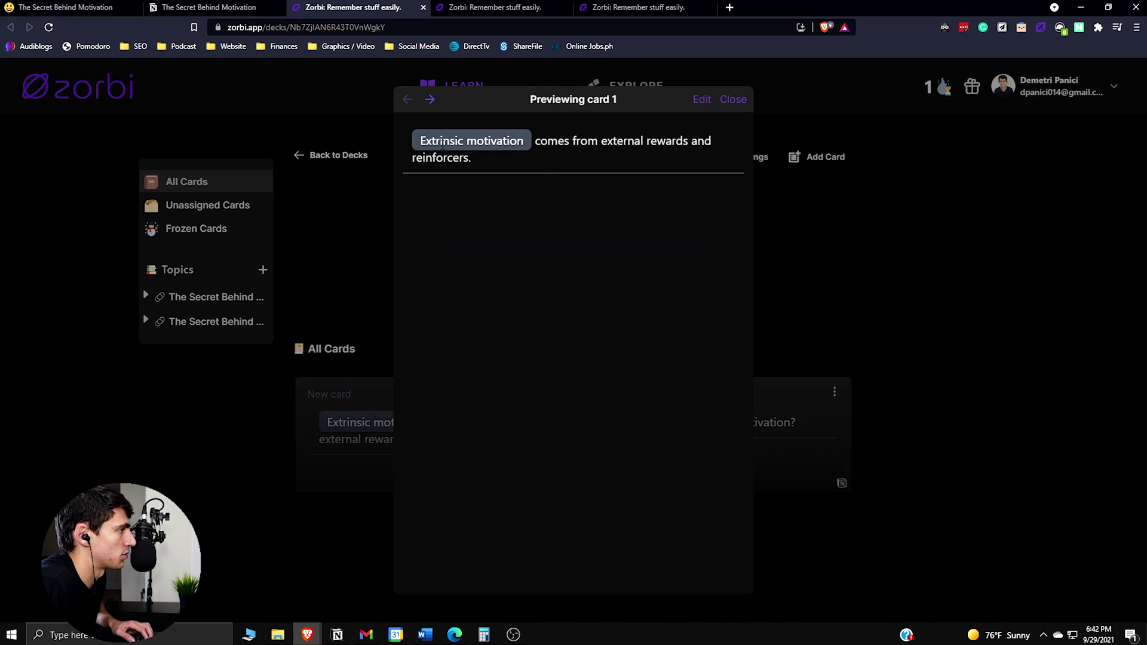
left_click(422, 144)
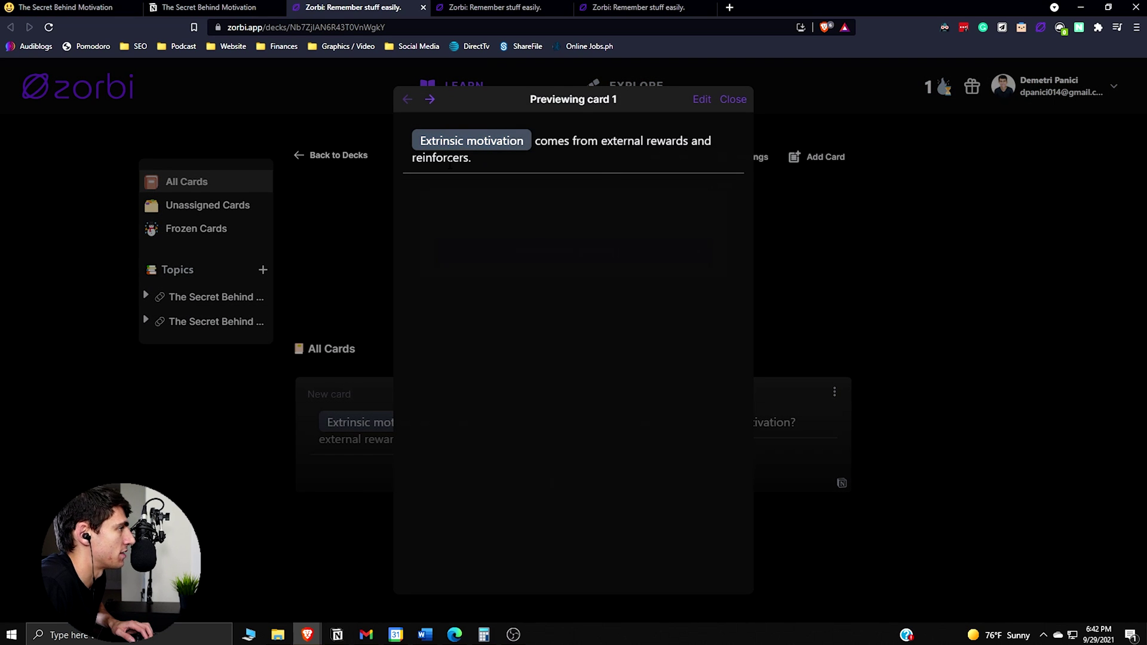
left_click(725, 102)
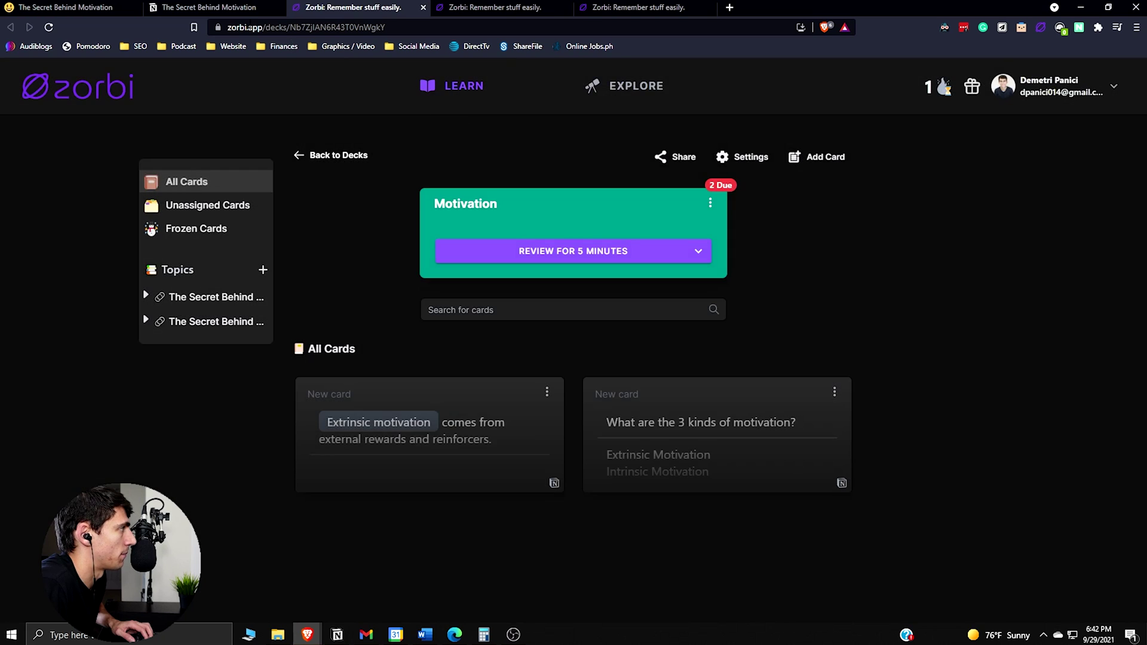
key("ctrl+shift+Tab")
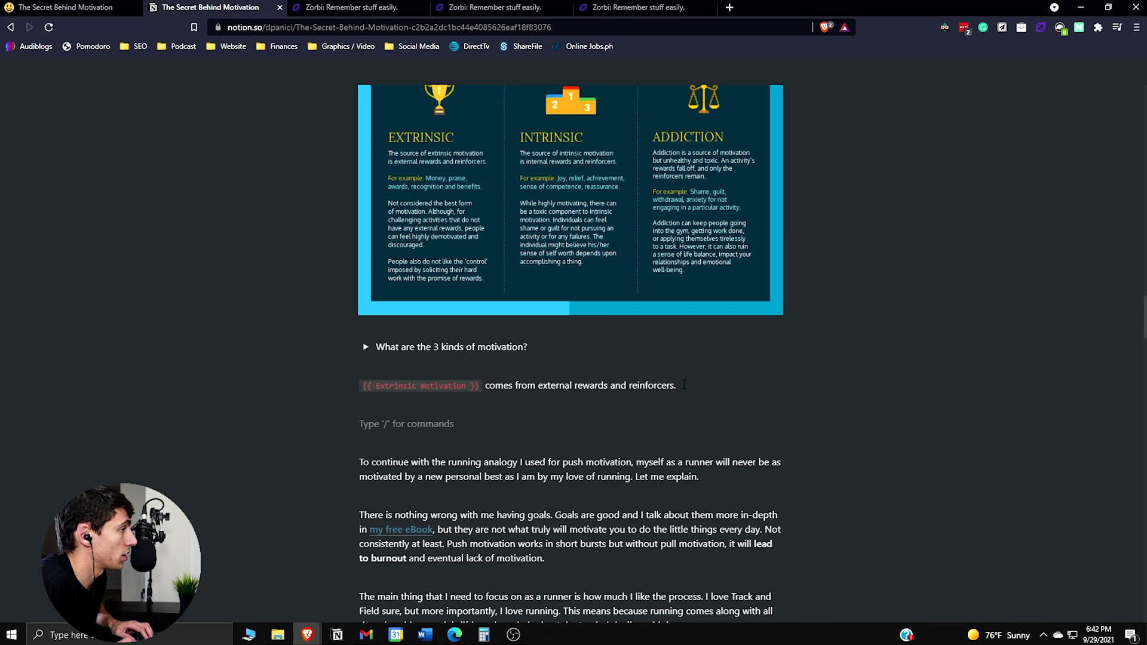
Step: Add the card 'What is the worst form of addiction? ::' with Addiction nested as its answer
type("What is the ")
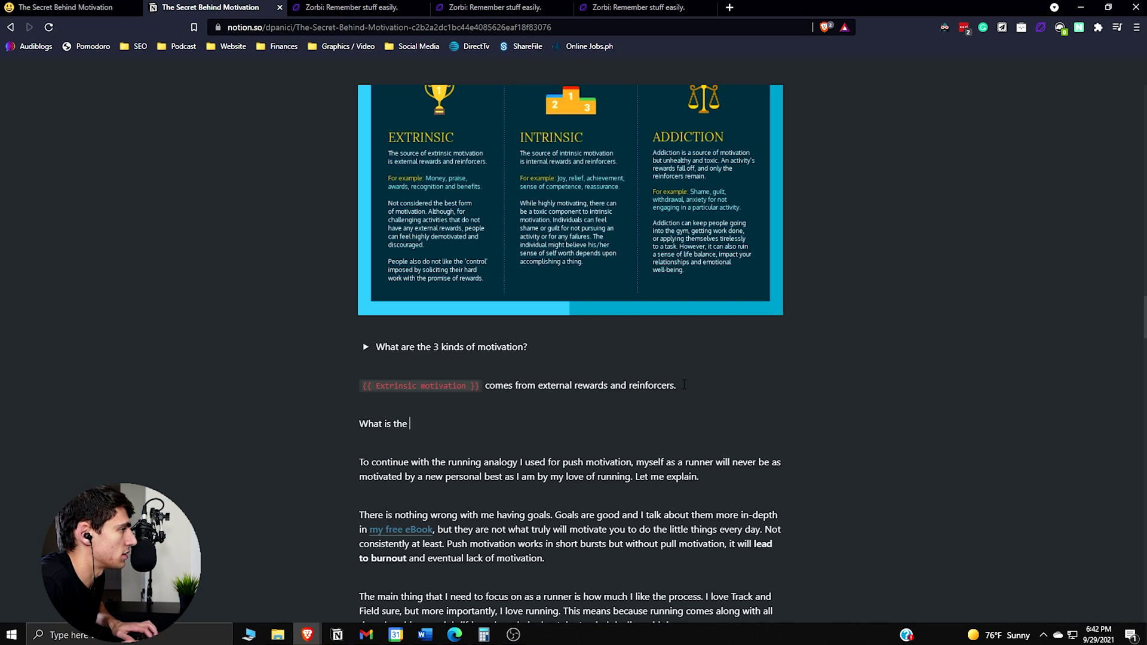
type("worst form ")
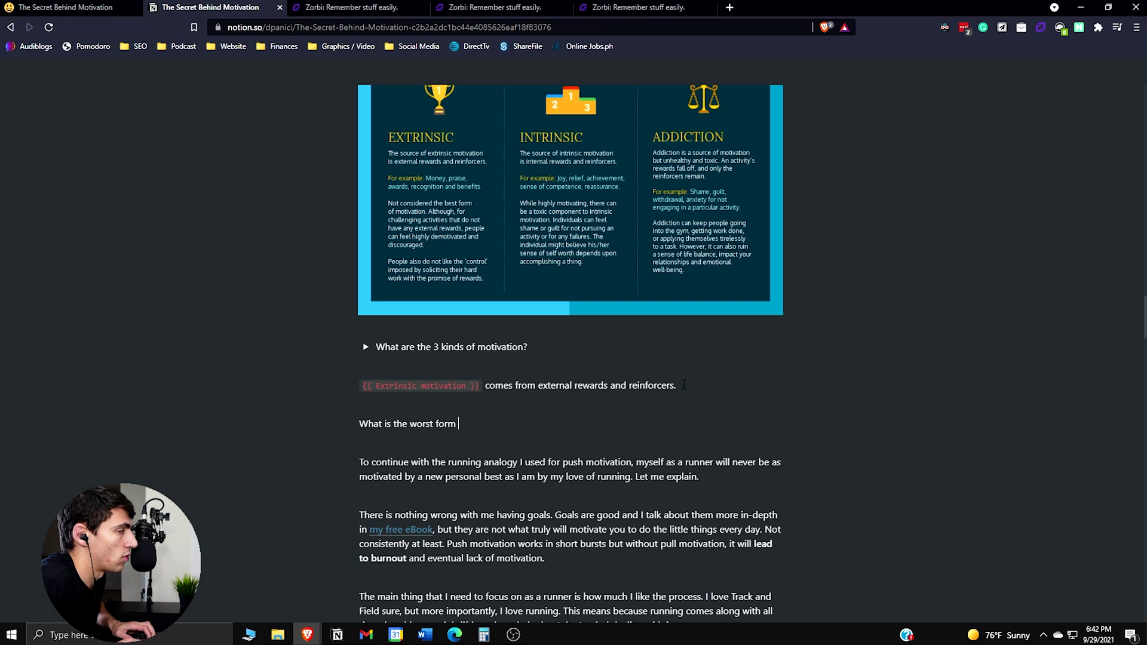
type("of addiction?")
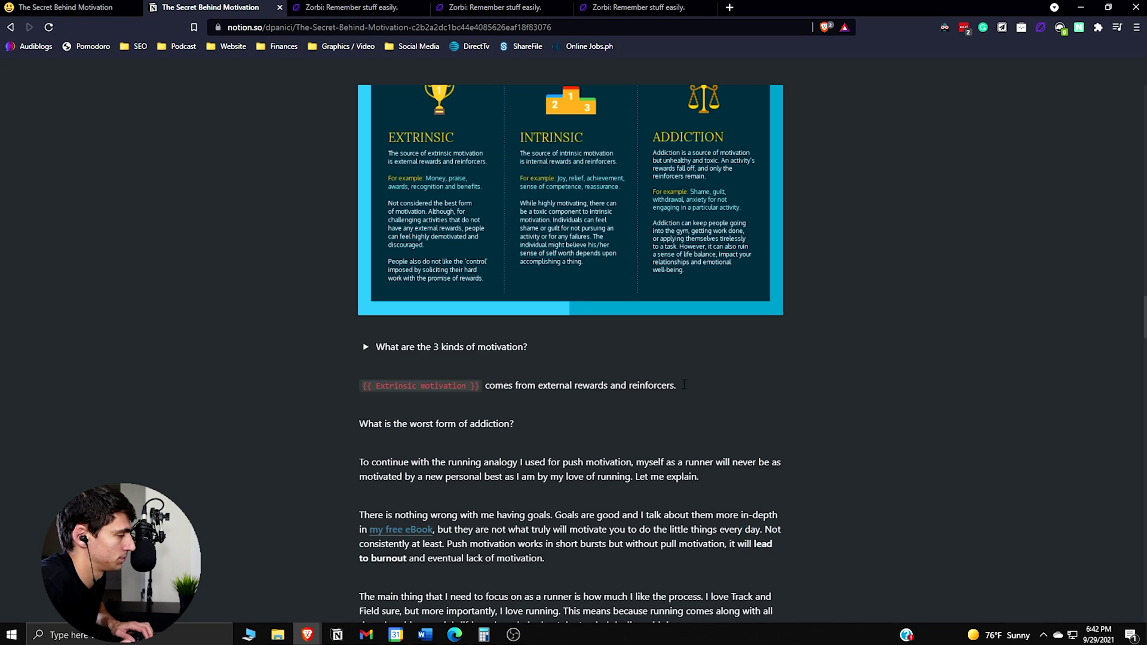
type(" ::")
key("Return")
key("Tab")
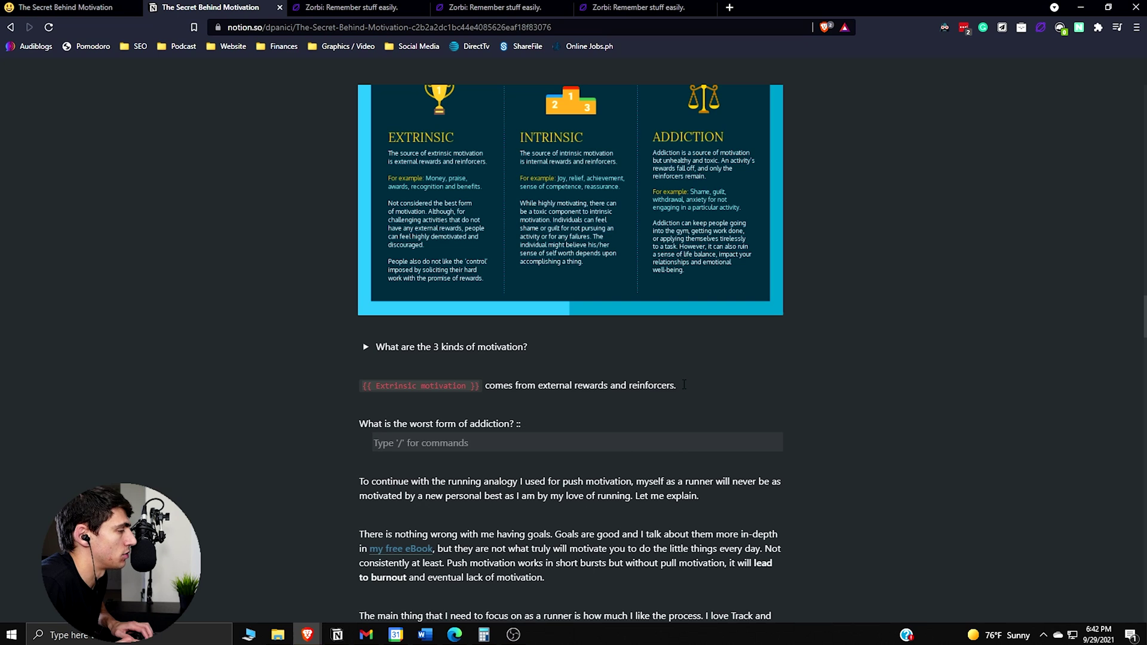
type("Addiction")
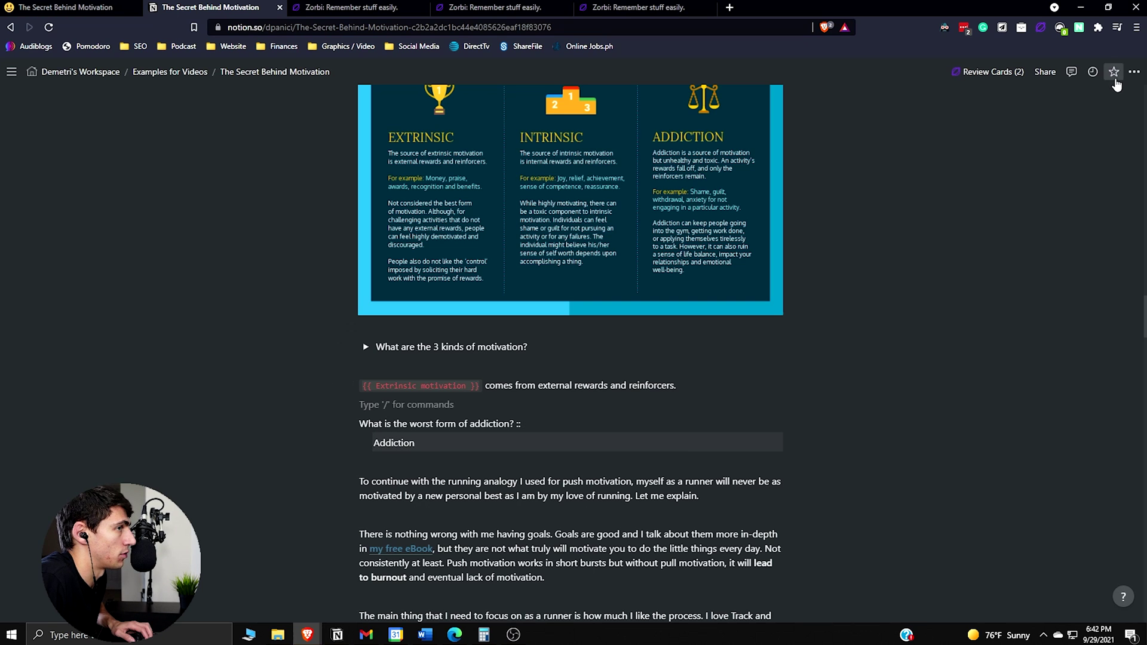
left_click(1134, 71)
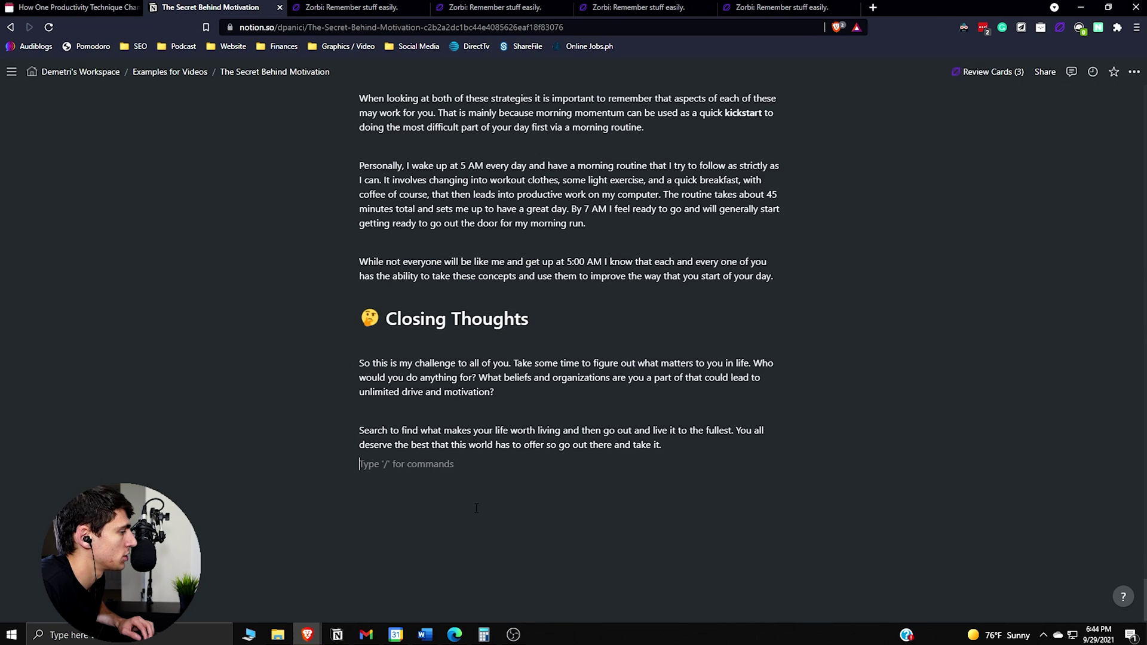
Step: Paste the calendar screenshot into the page and add an empty line below it
scroll(476, 508, "down", 1)
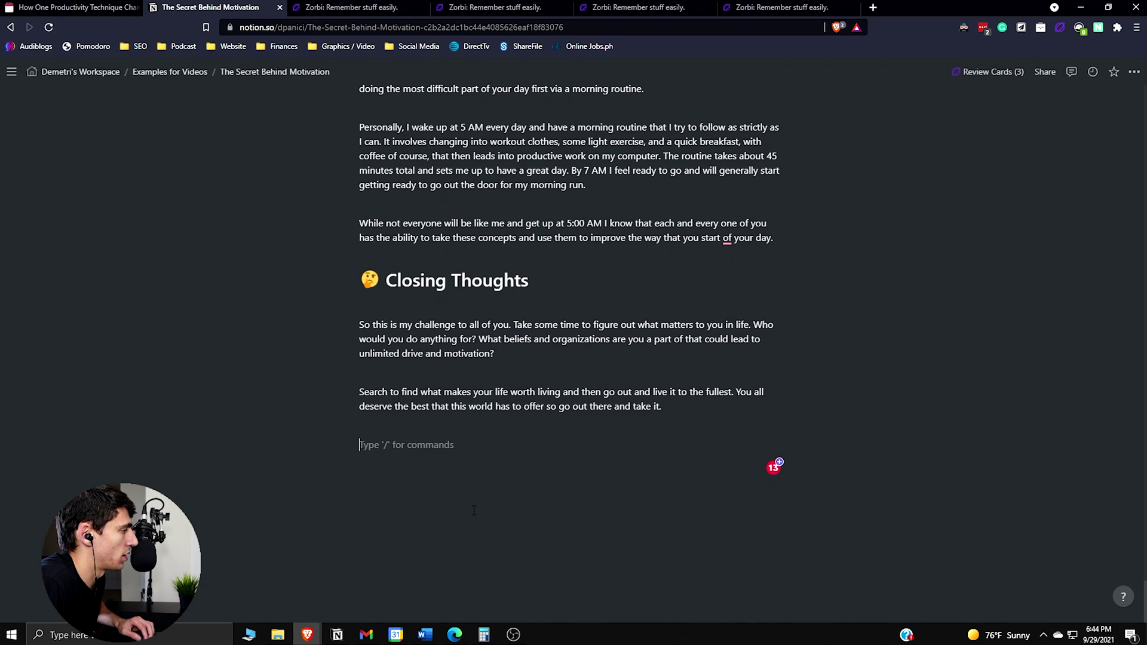
key("ctrl+v")
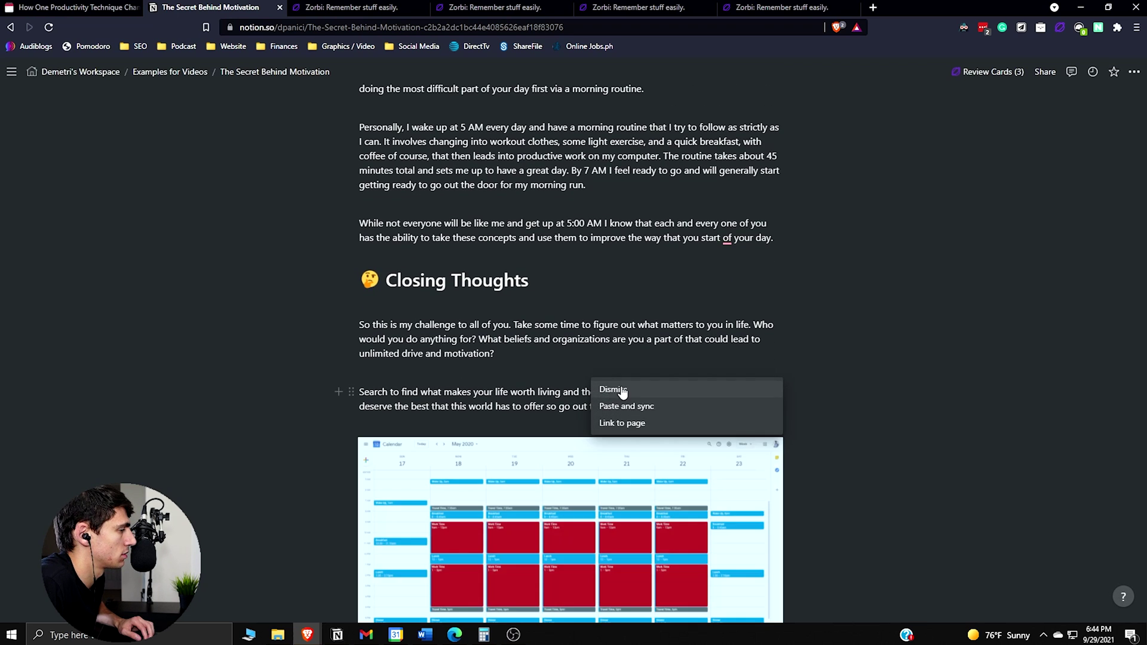
left_click(615, 390)
scroll(551, 487, "down", 3)
left_click(552, 487)
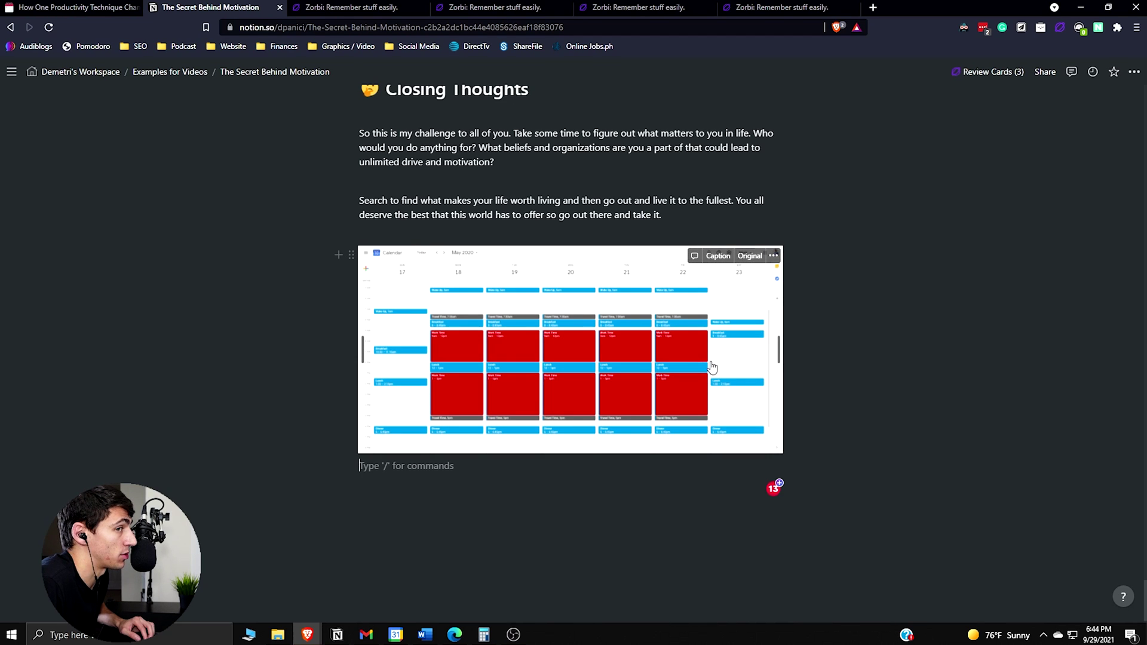
Step: Put the calendar image in a Callout asking 'What type of time management system is this Google Calendar Using?'
left_click(409, 238)
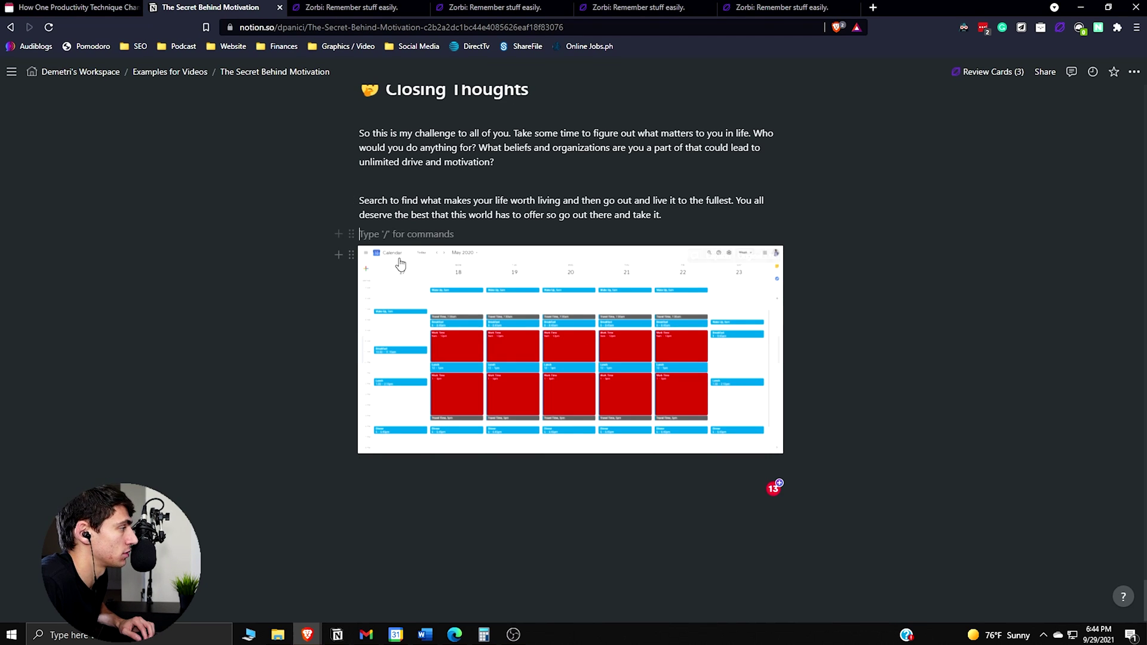
key("Return")
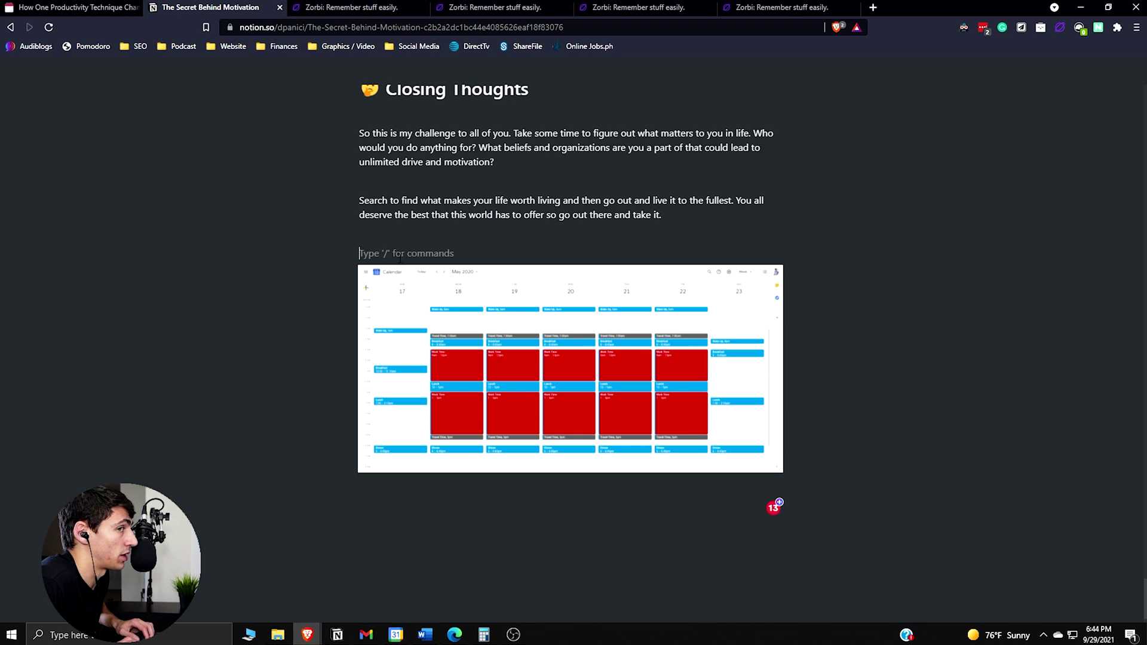
type("/calout")
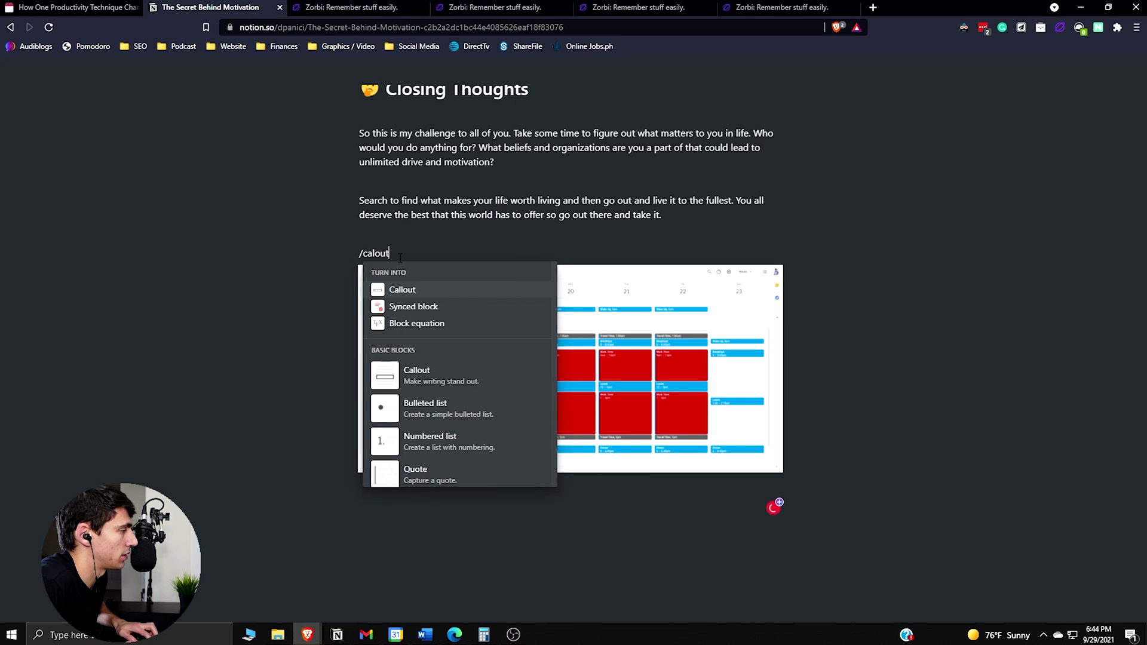
key("Return")
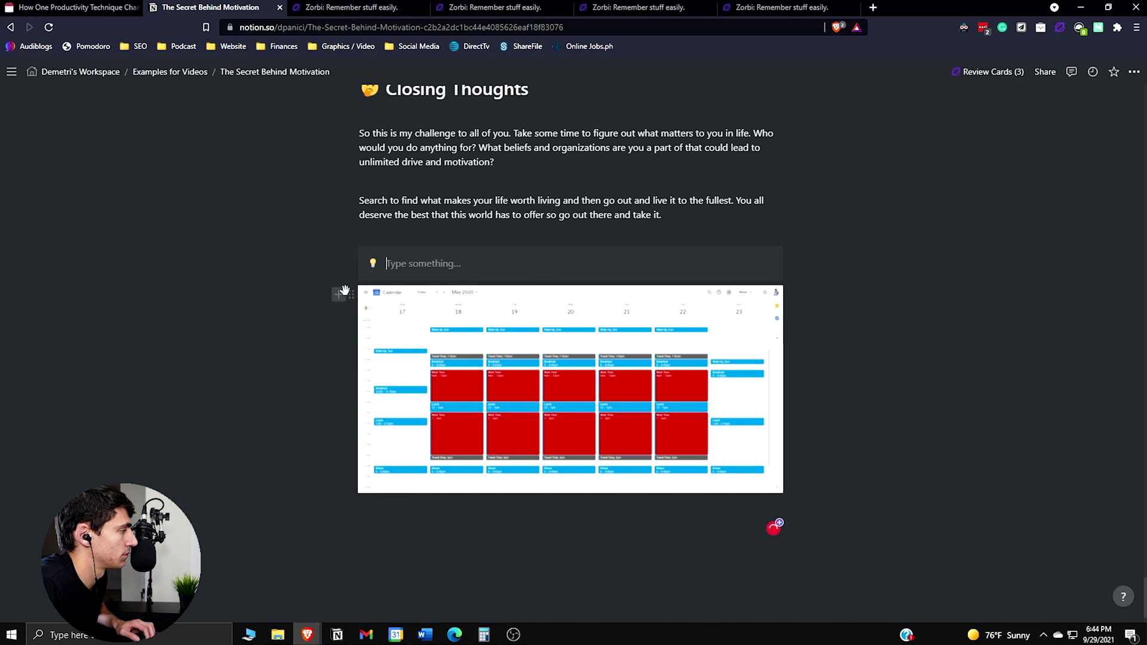
left_click_drag(385, 286, 421, 266)
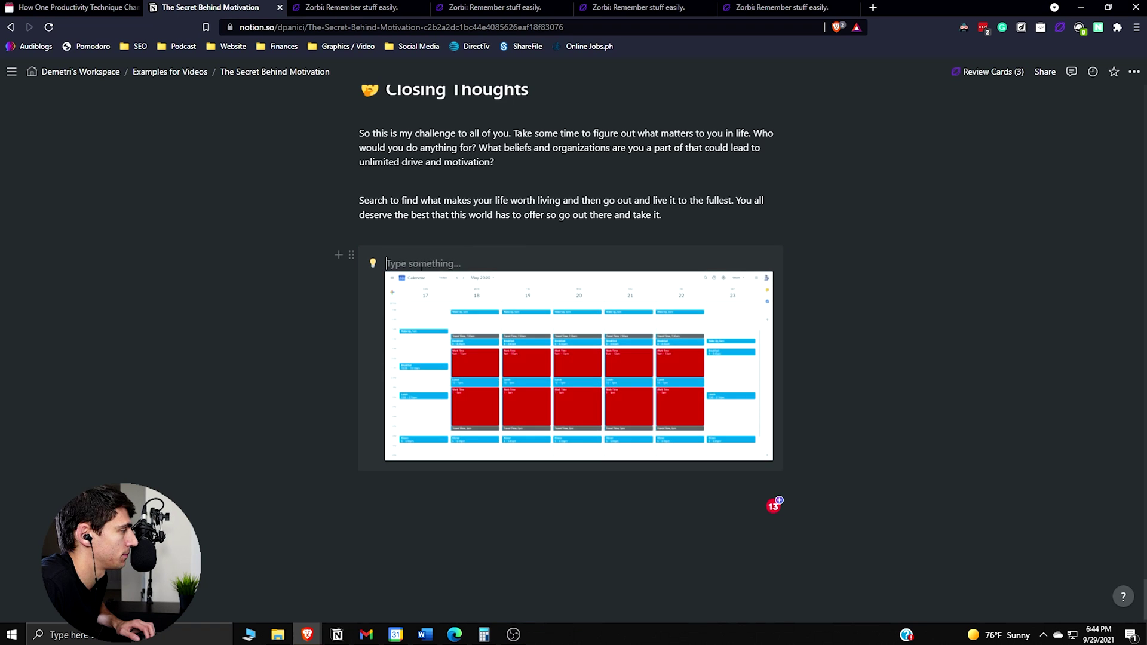
type("What ")
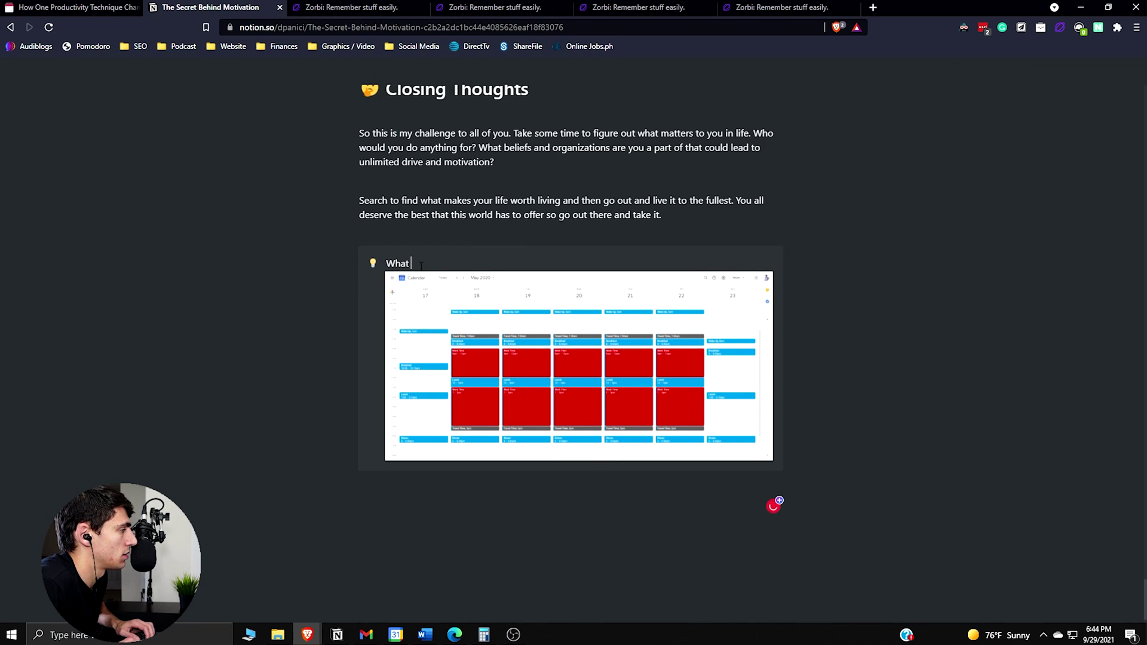
type("type of time management")
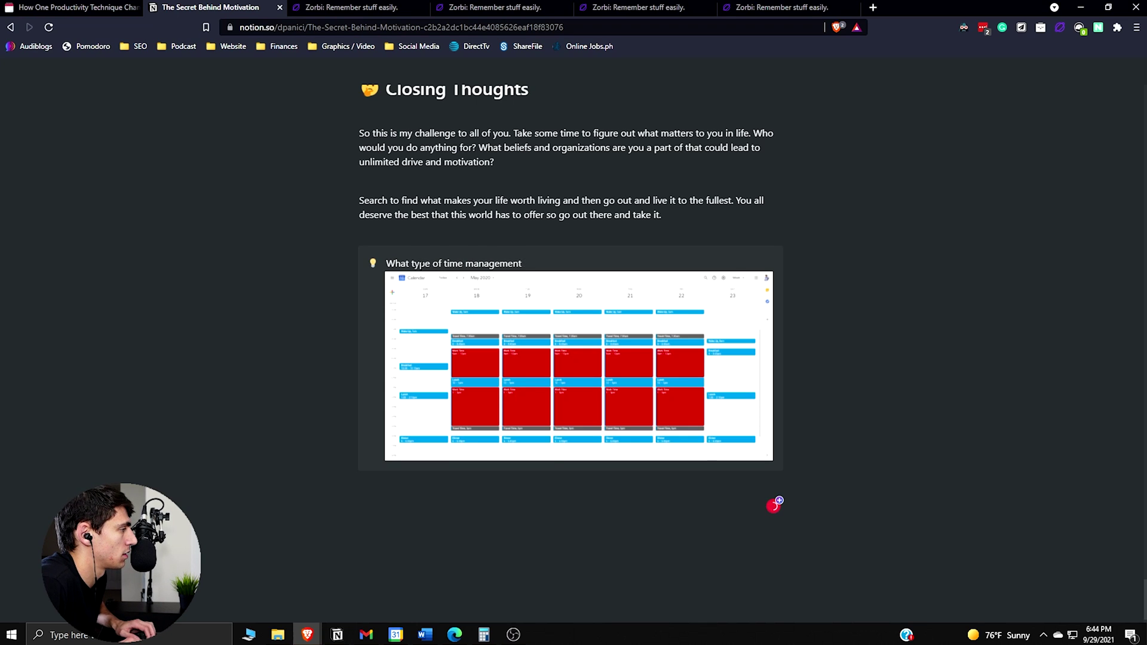
type(" system is ")
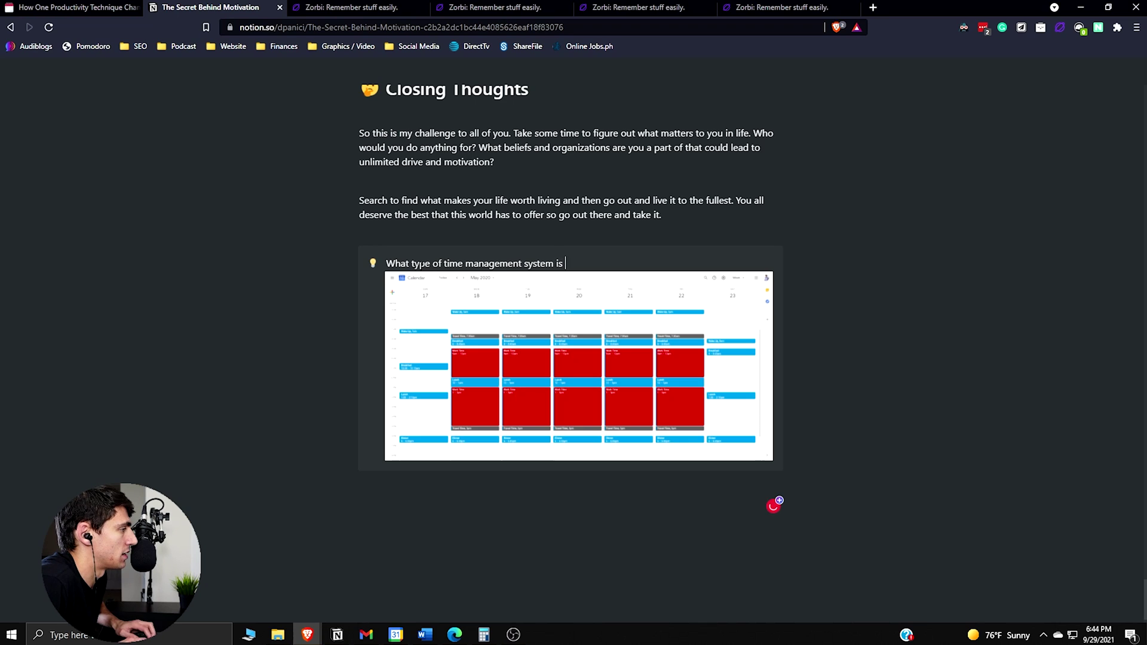
type("this Google Cale")
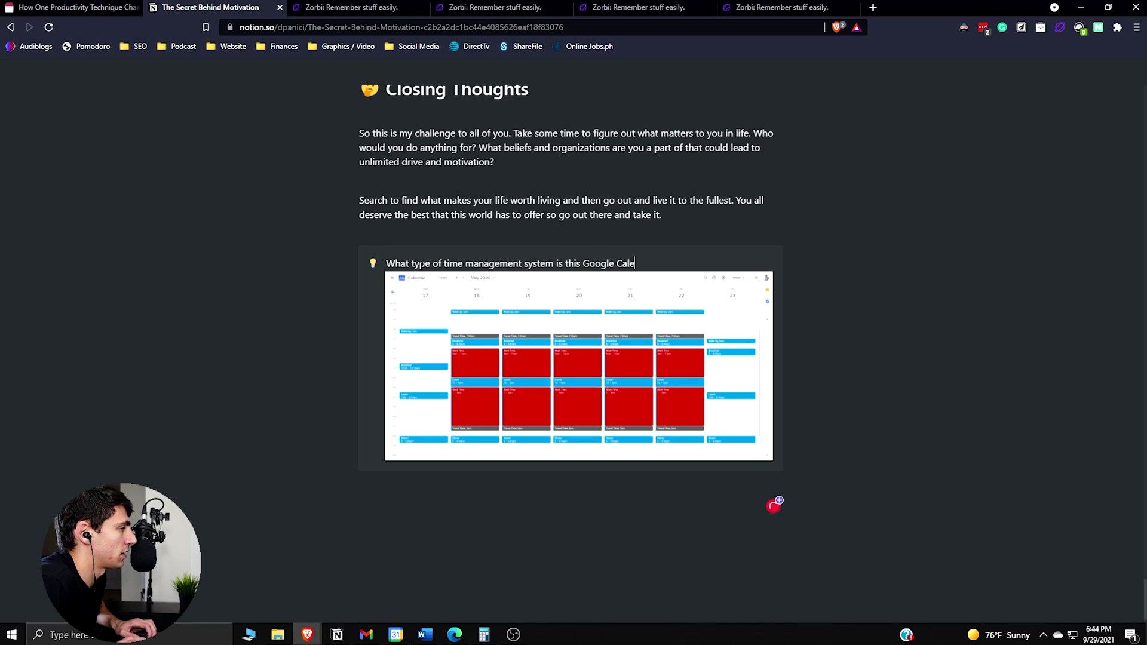
type("ndar Using?")
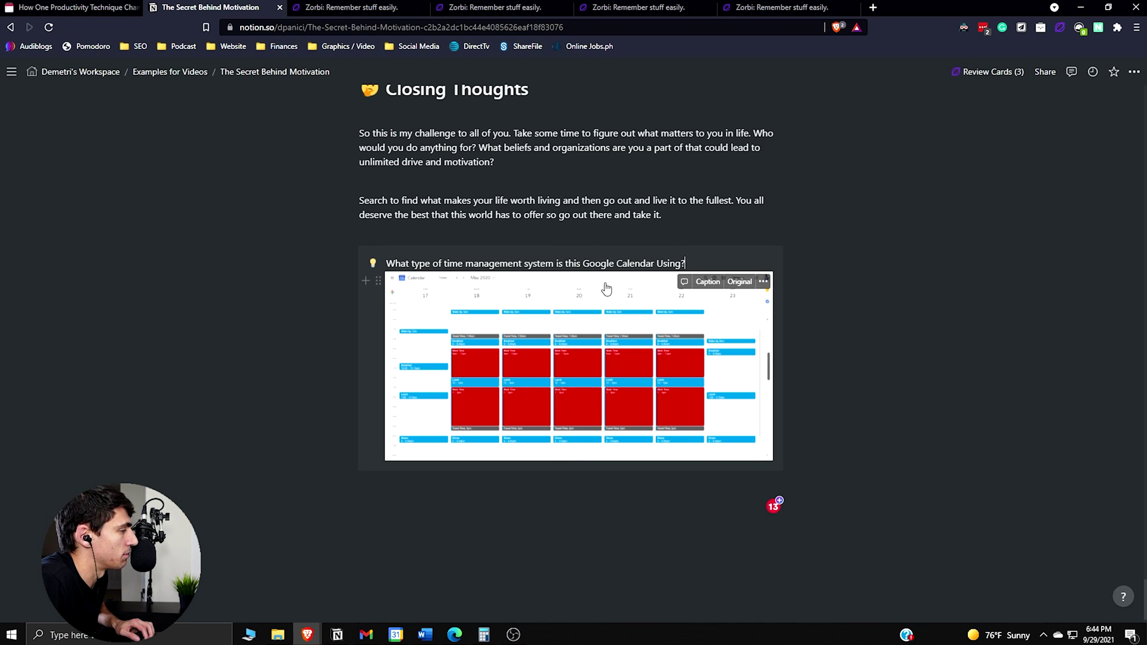
Step: Answer 'Time blocking' below the calendar image and resync the page with Zorbi
key("Return")
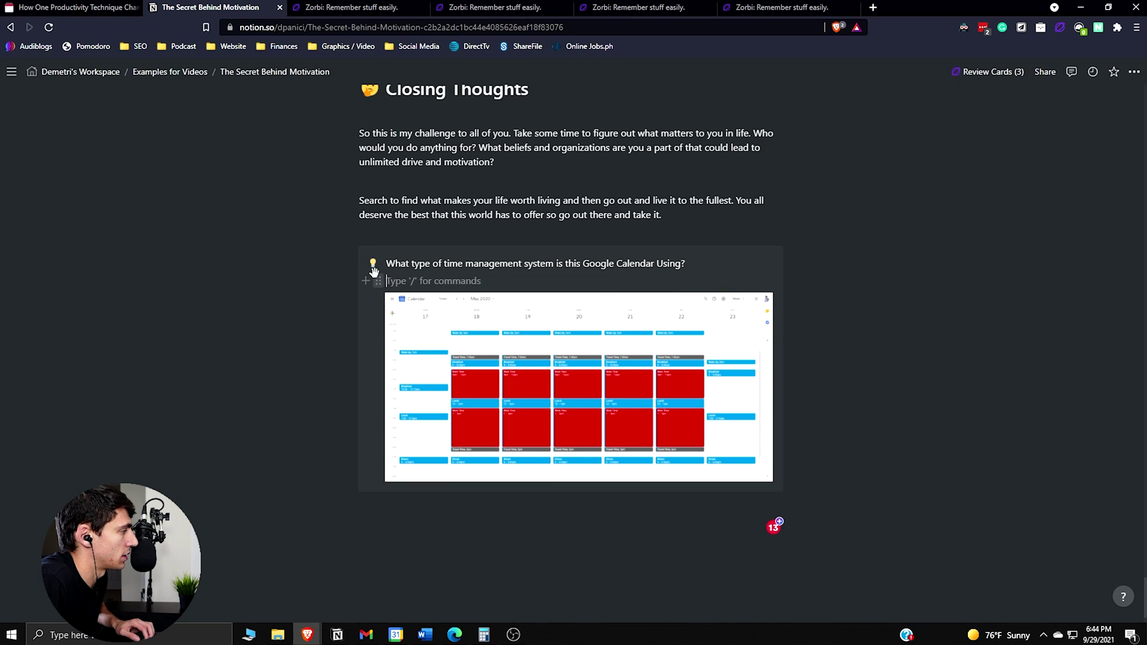
key("ctrl+shift+Down")
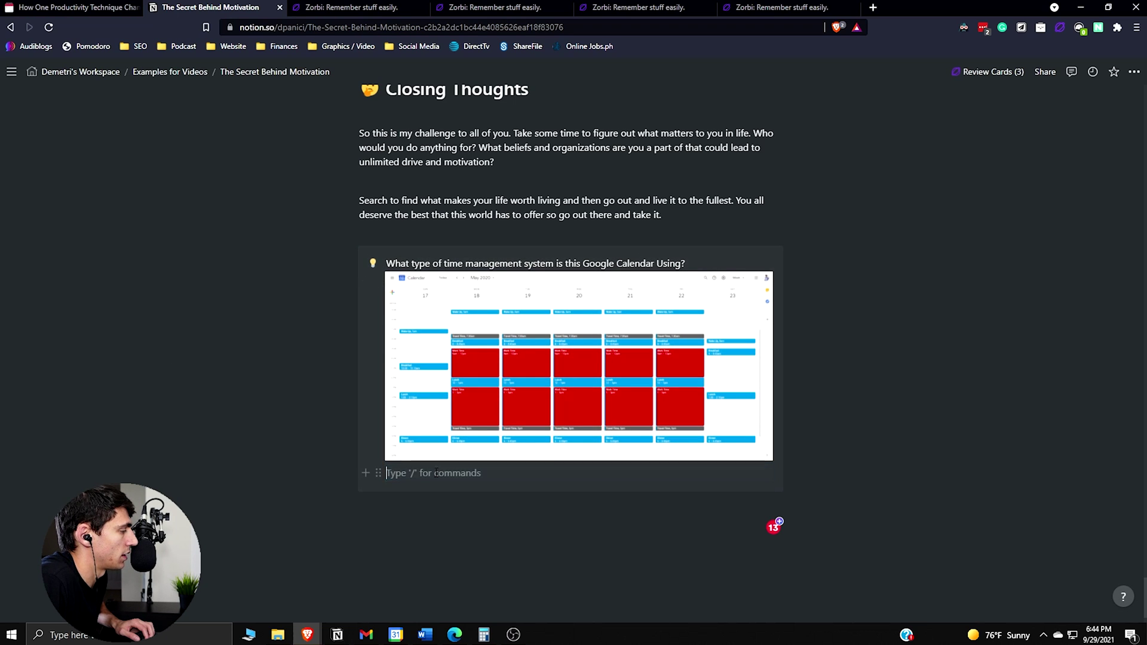
type("T")
key("BackSpace")
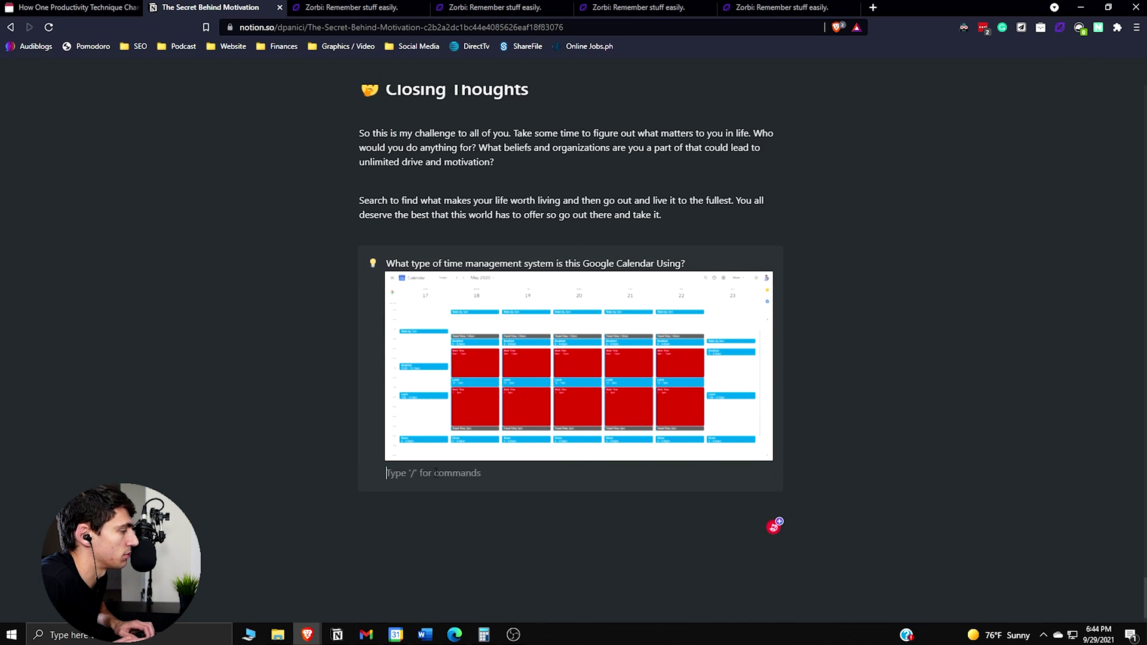
type("/")
key("BackSpace")
type("Time blocking")
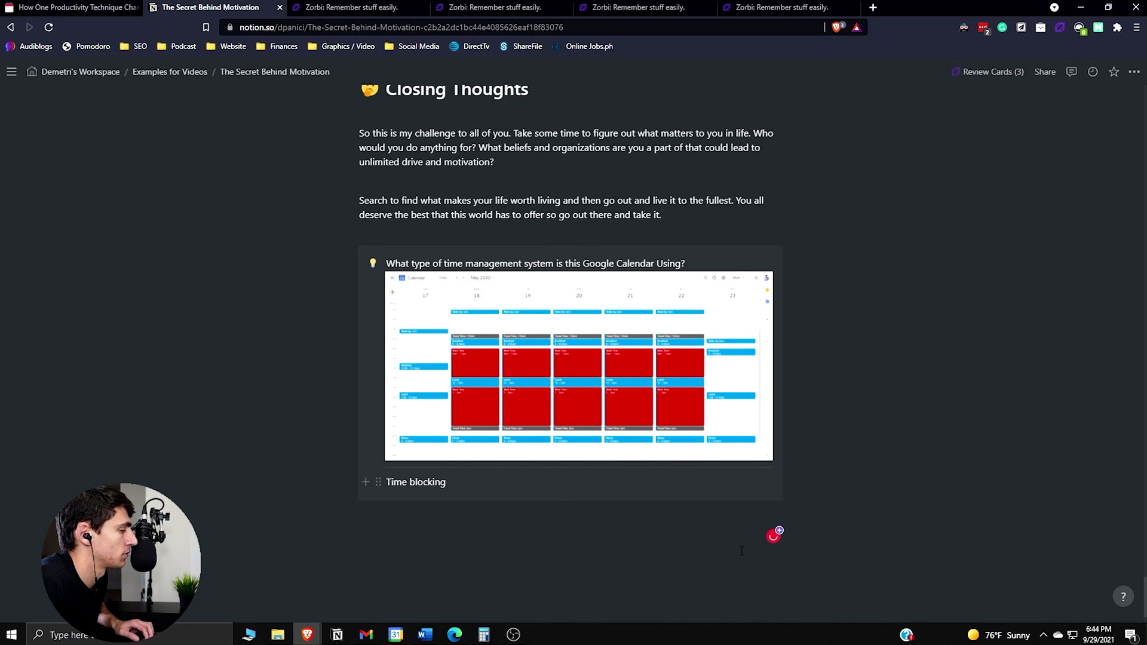
key("Return")
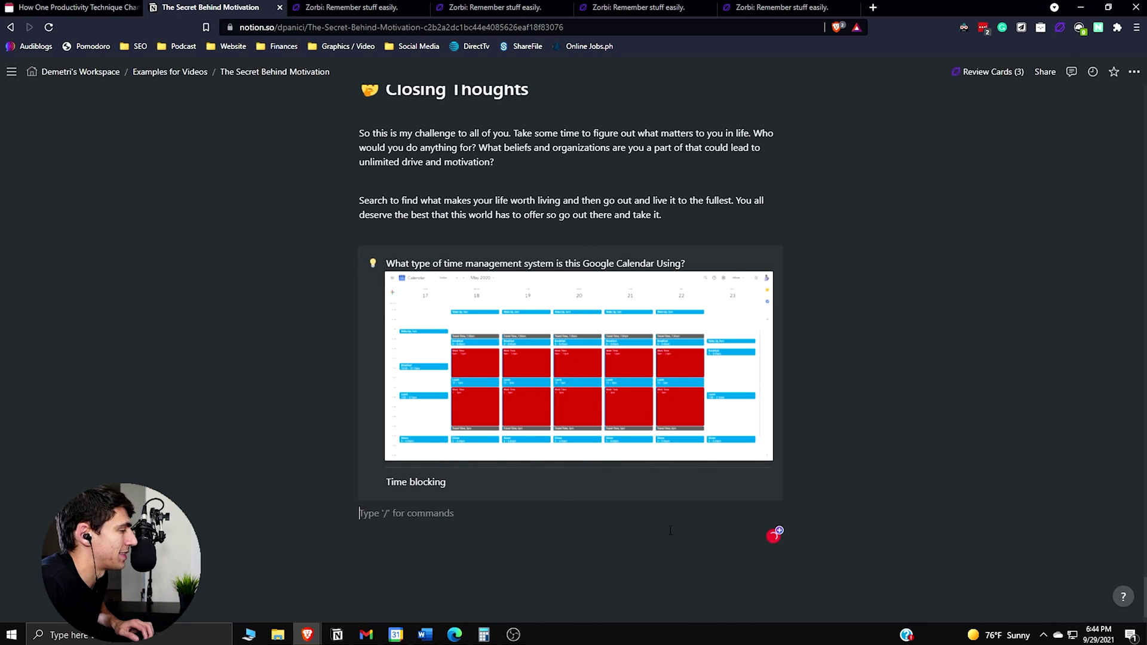
left_click(1134, 71)
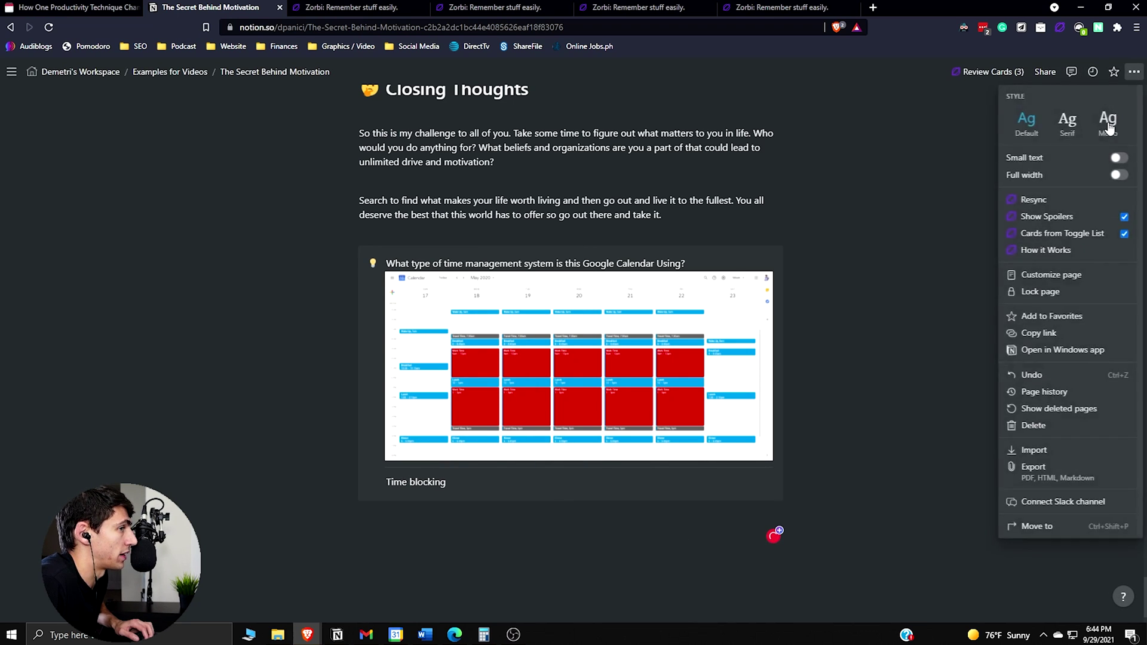
left_click(1086, 199)
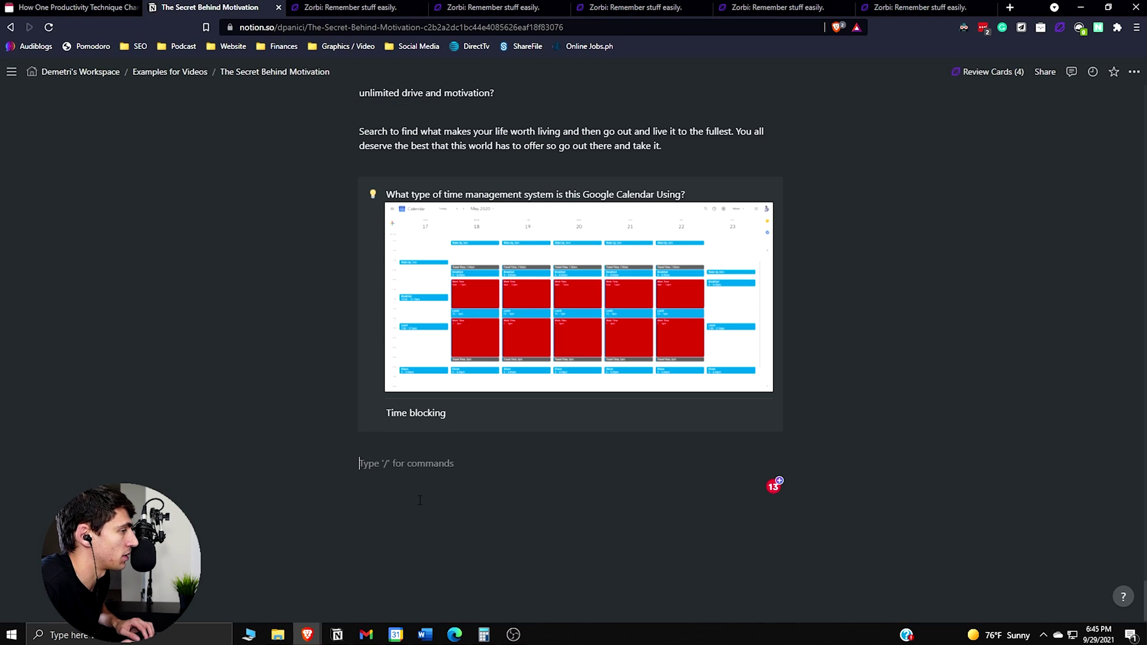
Step: Paste the calendar image below the callout, captioned 'What is this calendar showing? :: time blocking'
left_click(466, 520)
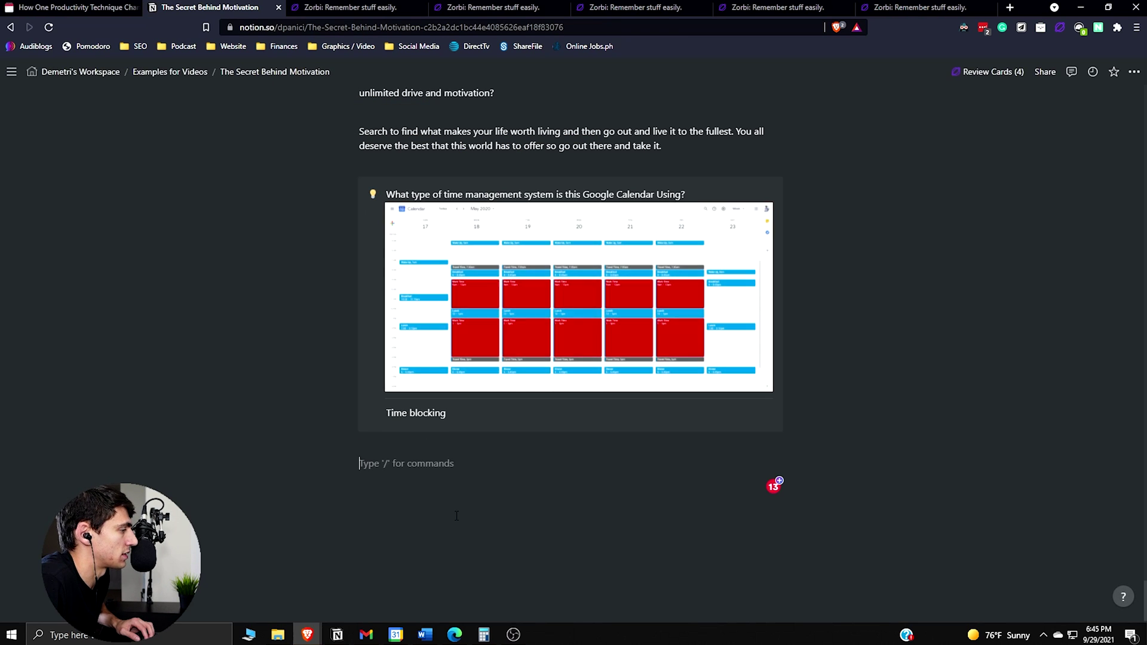
key("ctrl+v")
scroll(552, 499, "down", 2)
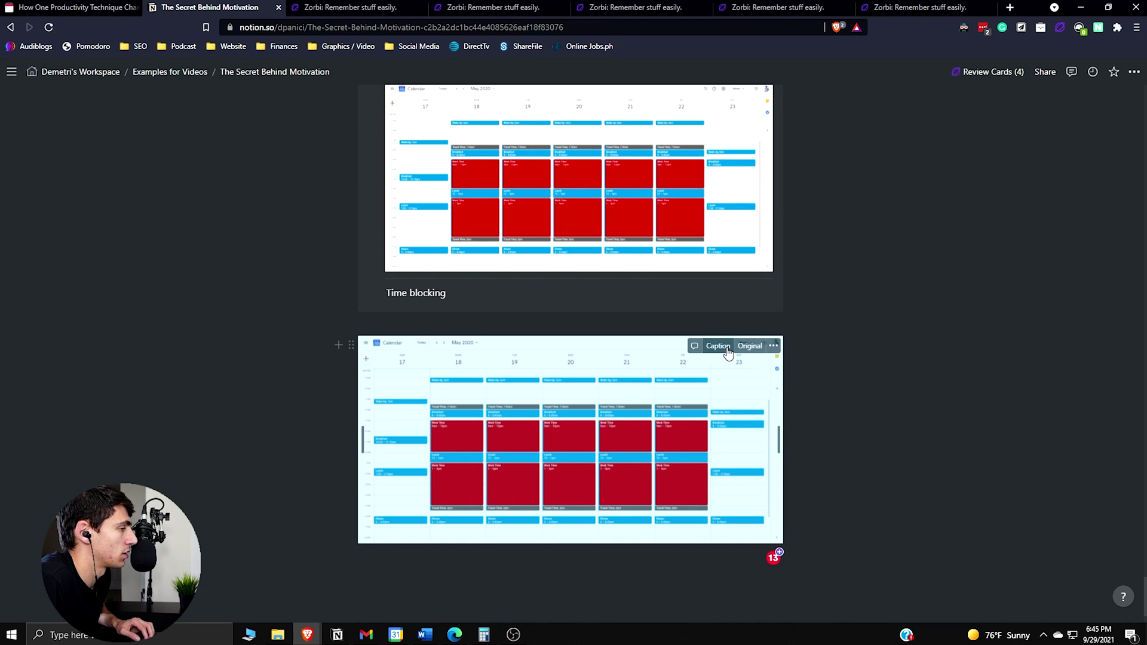
left_click(726, 349)
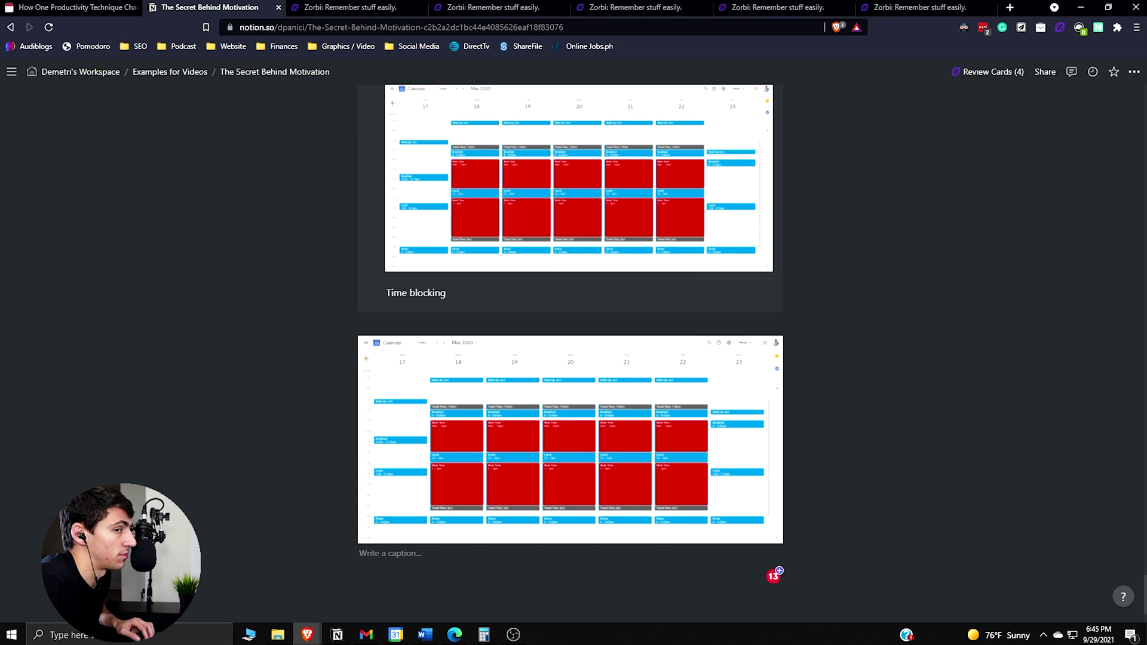
scroll(663, 382, "down", 2)
type("W")
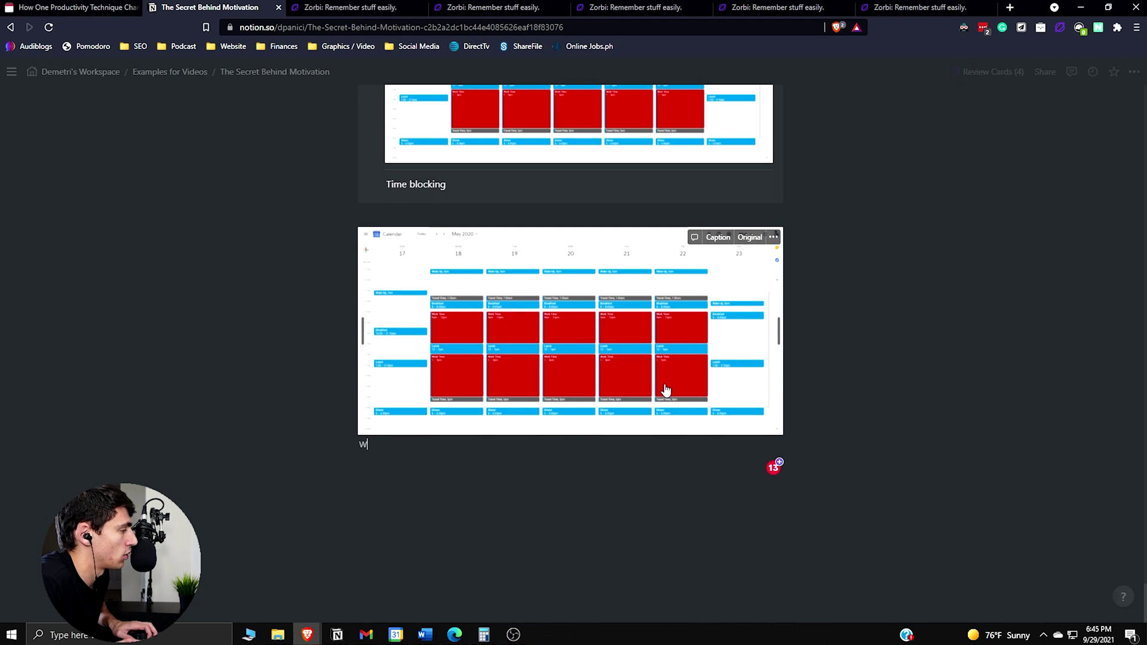
type("hat is this ca")
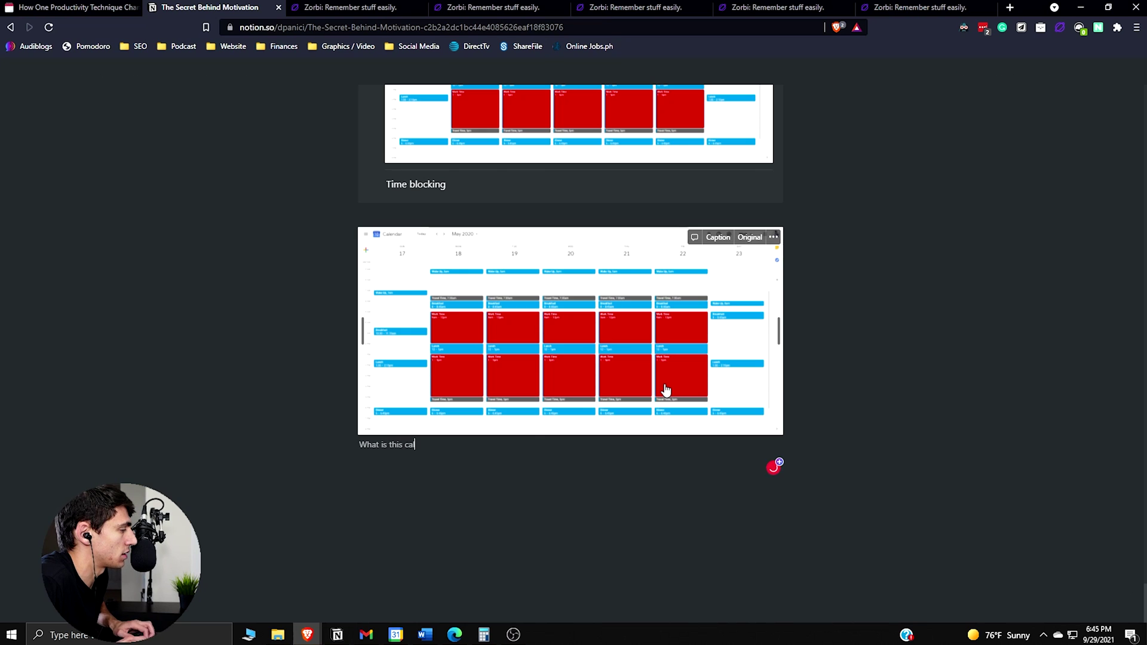
type("lendar showing?")
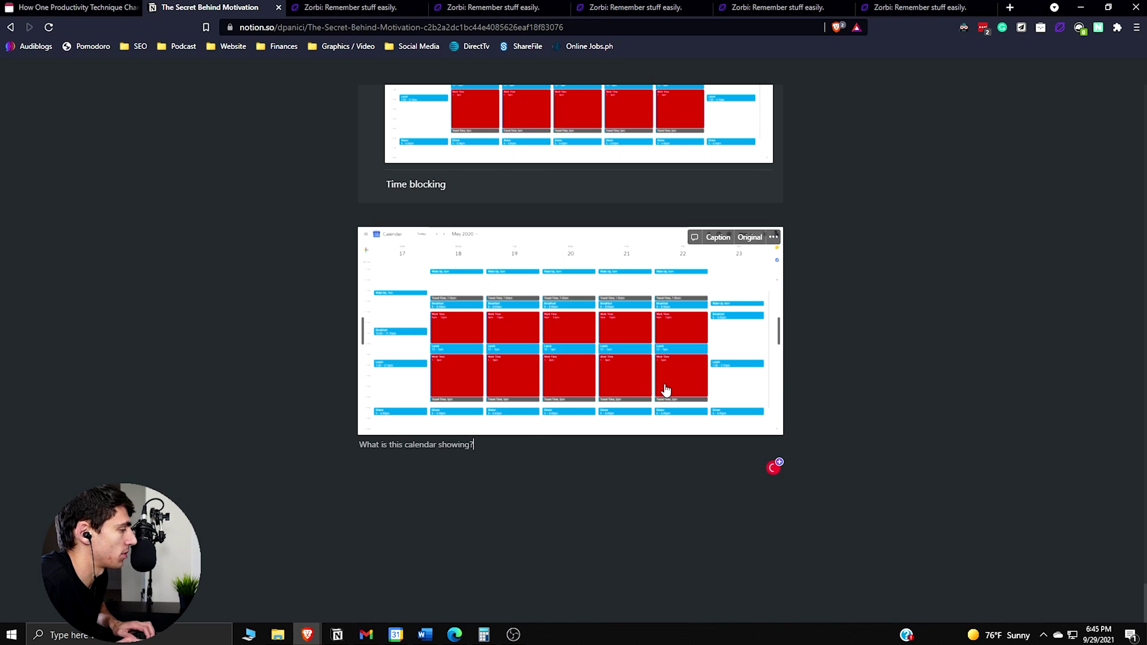
type(" ::")
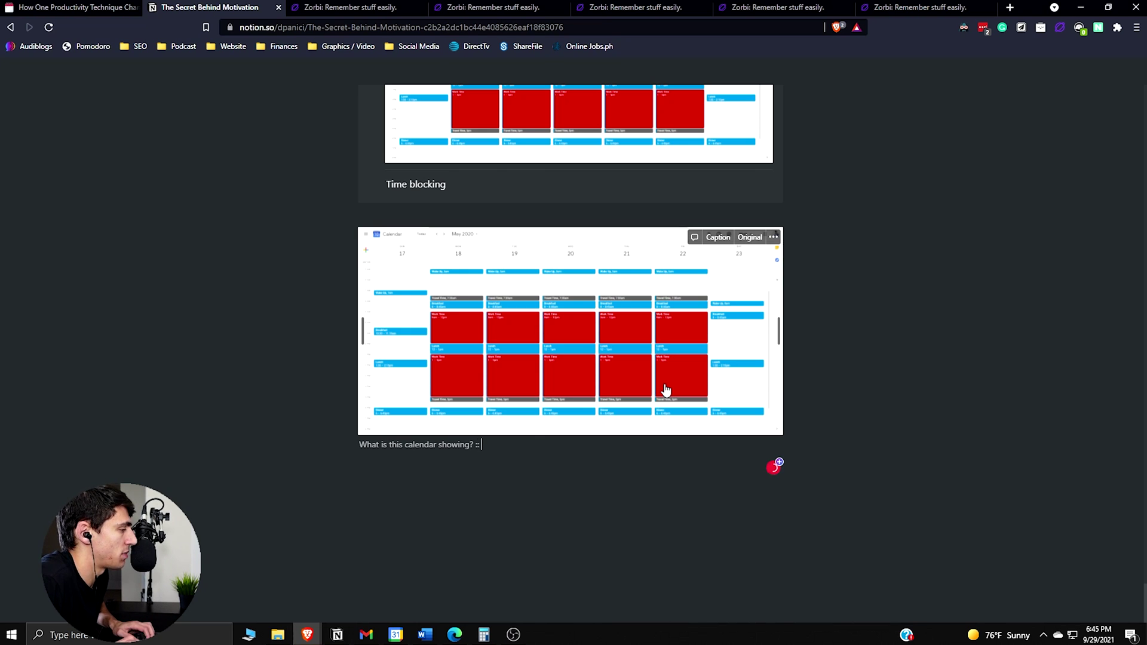
type(" time blocking")
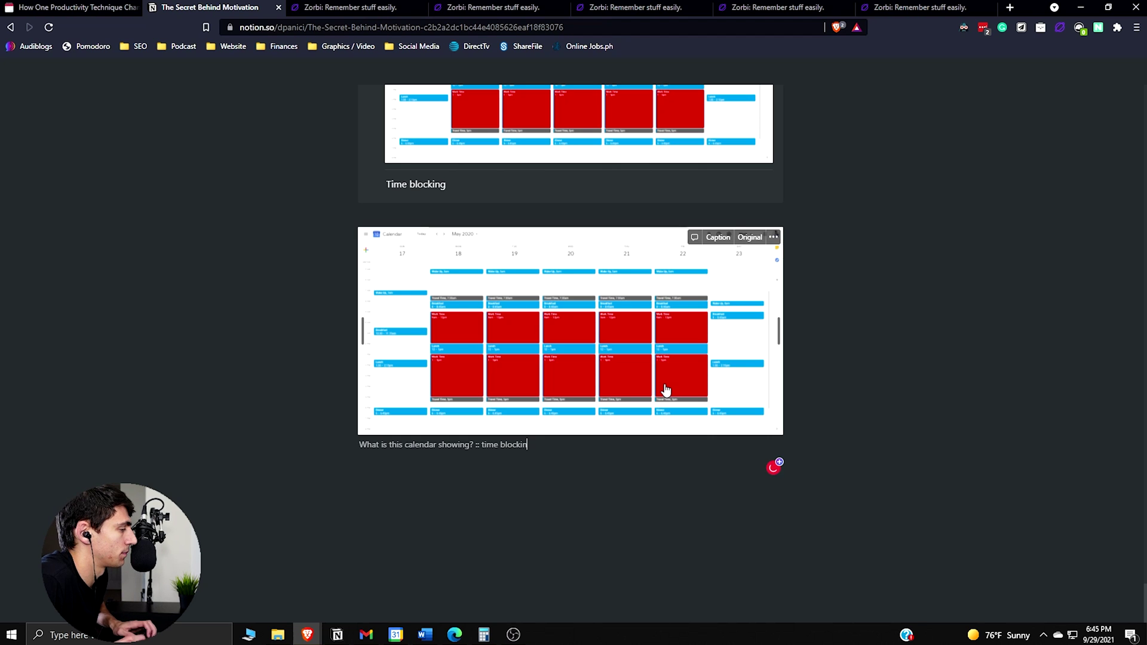
Step: Resync the Notion page to Zorbi and open the synced deck
left_click(1134, 71)
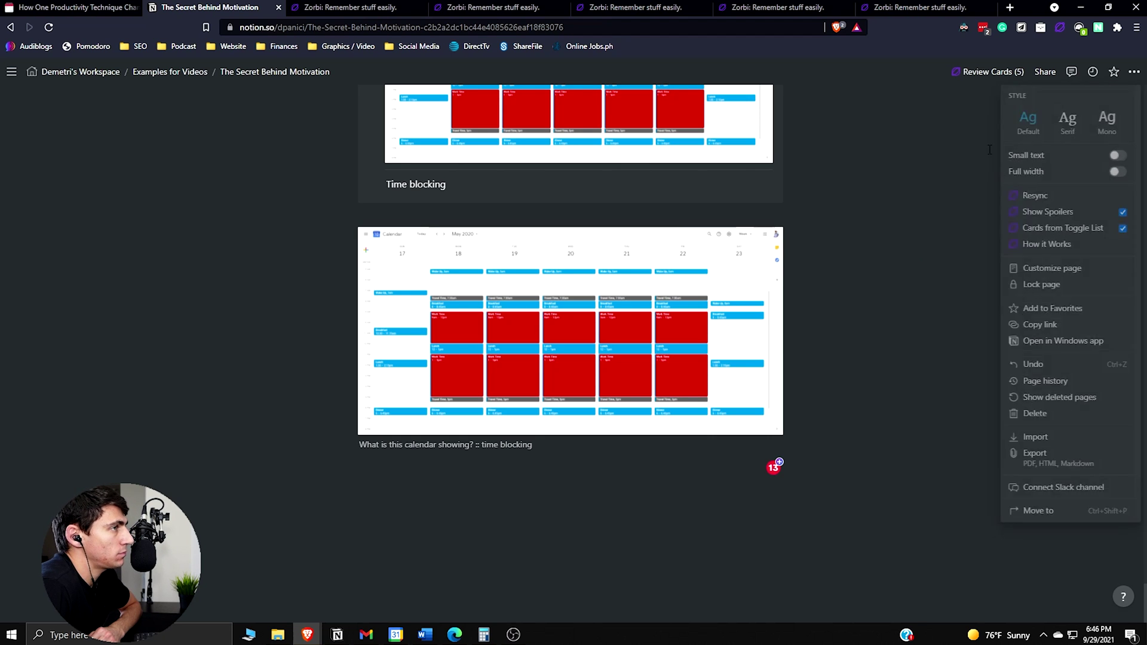
left_click(991, 72)
left_click(992, 71)
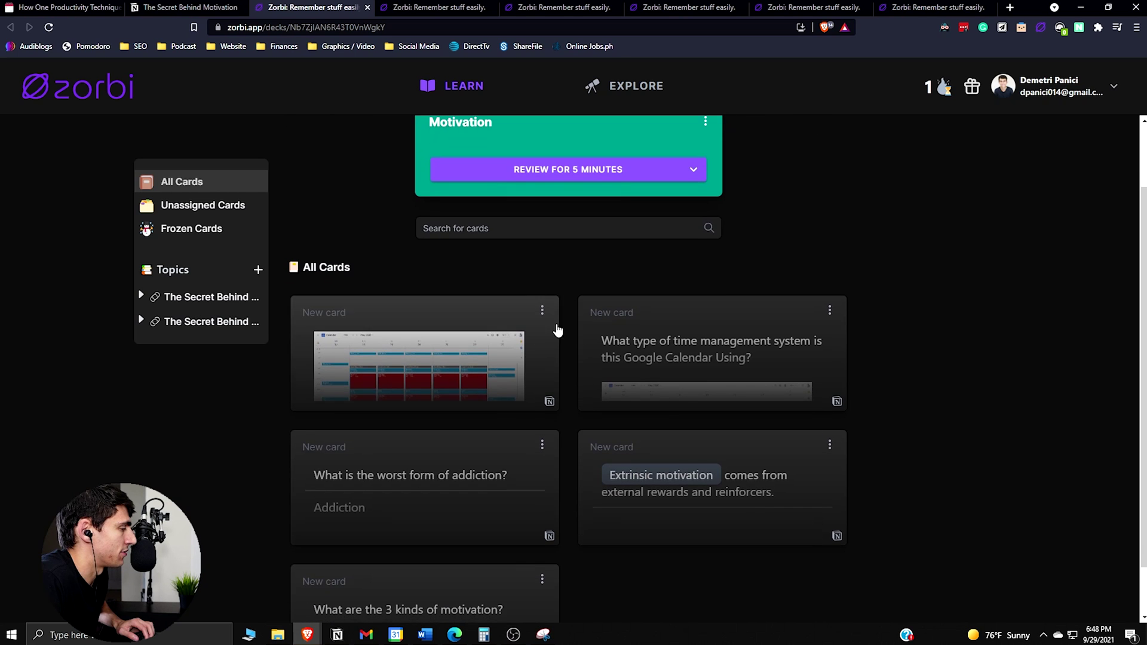
Step: Open the Add Card editor from the Motivation deck page
left_click(814, 161)
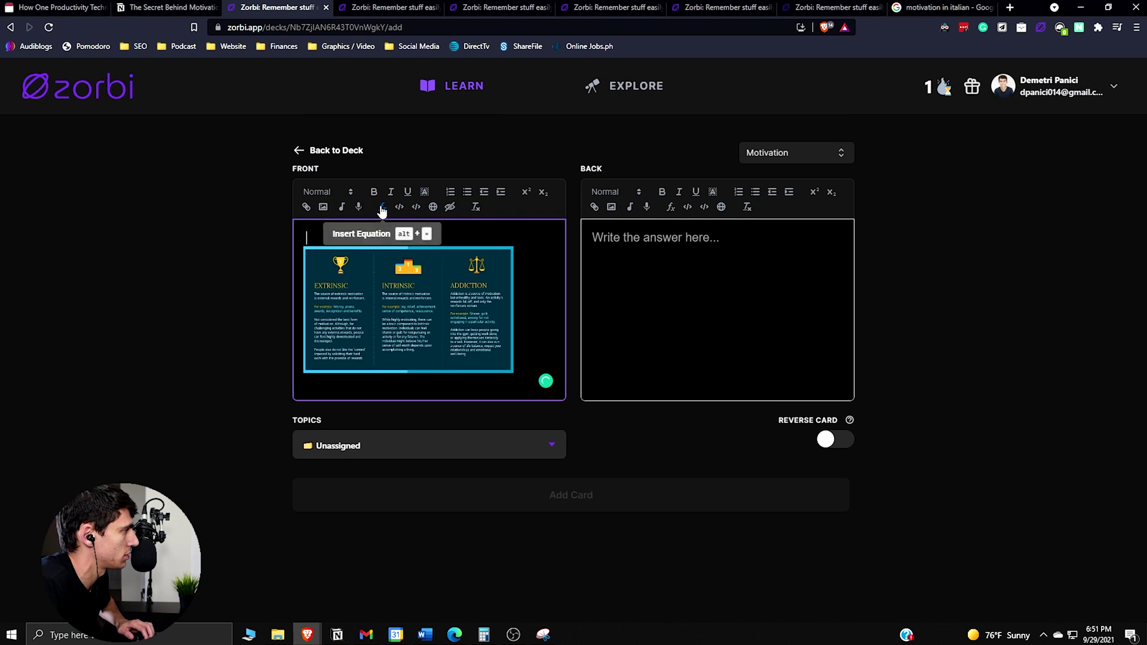
Step: Hide the EXTRINSIC, INTRINSIC and ADDICTION headings with three colour boxes and add the occlusion card
left_click(494, 267)
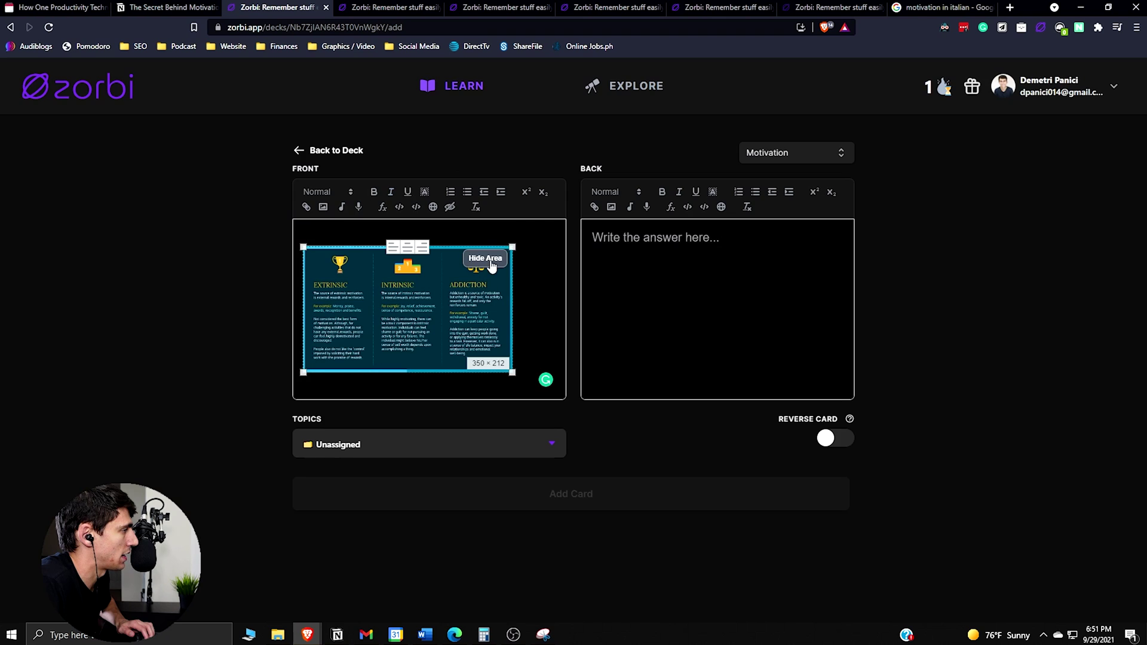
left_click(485, 259)
left_click_drag(430, 324, 471, 338)
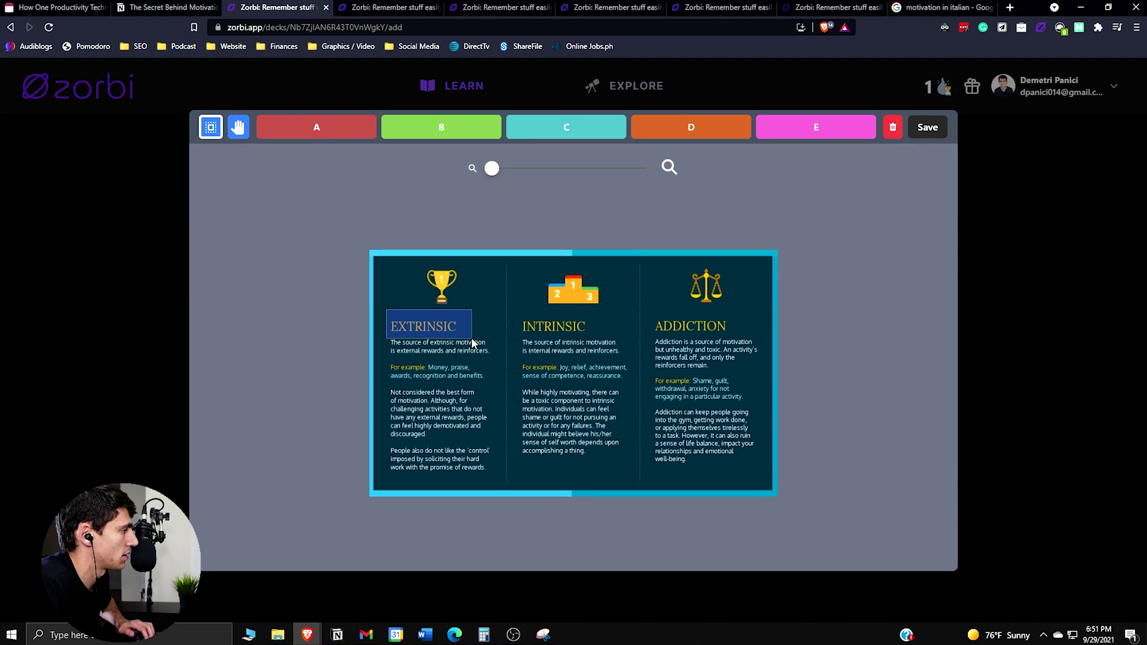
left_click(300, 129)
left_click_drag(381, 310, 472, 346)
left_click(478, 128)
left_click_drag(516, 310, 598, 345)
left_click(566, 131)
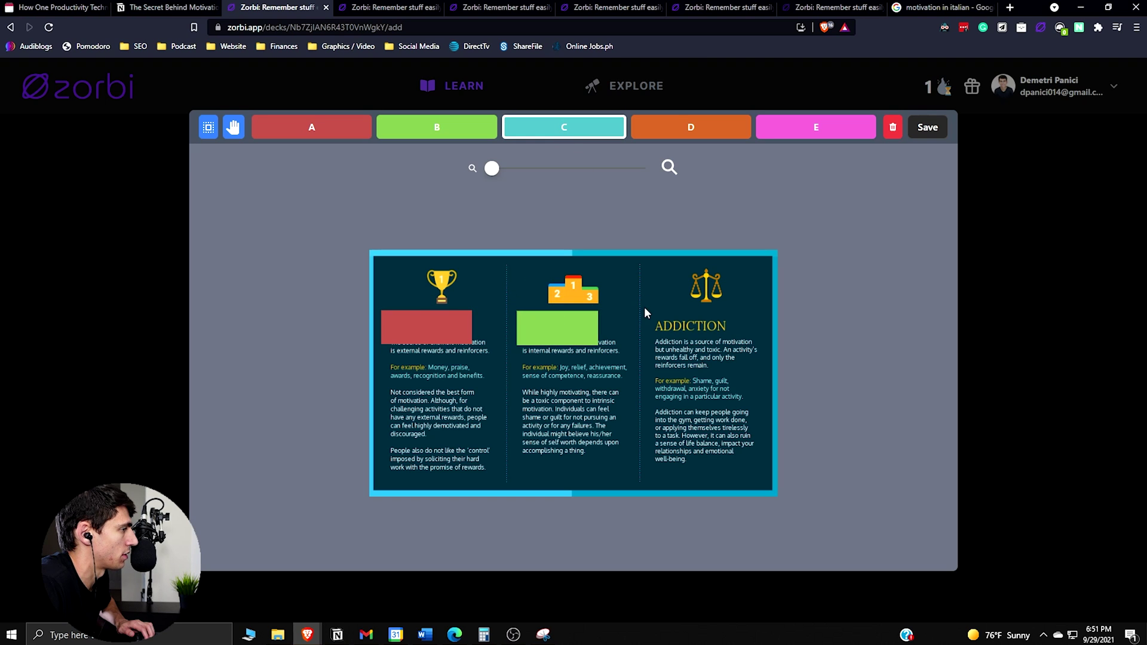
left_click_drag(644, 307, 743, 345)
left_click(940, 127)
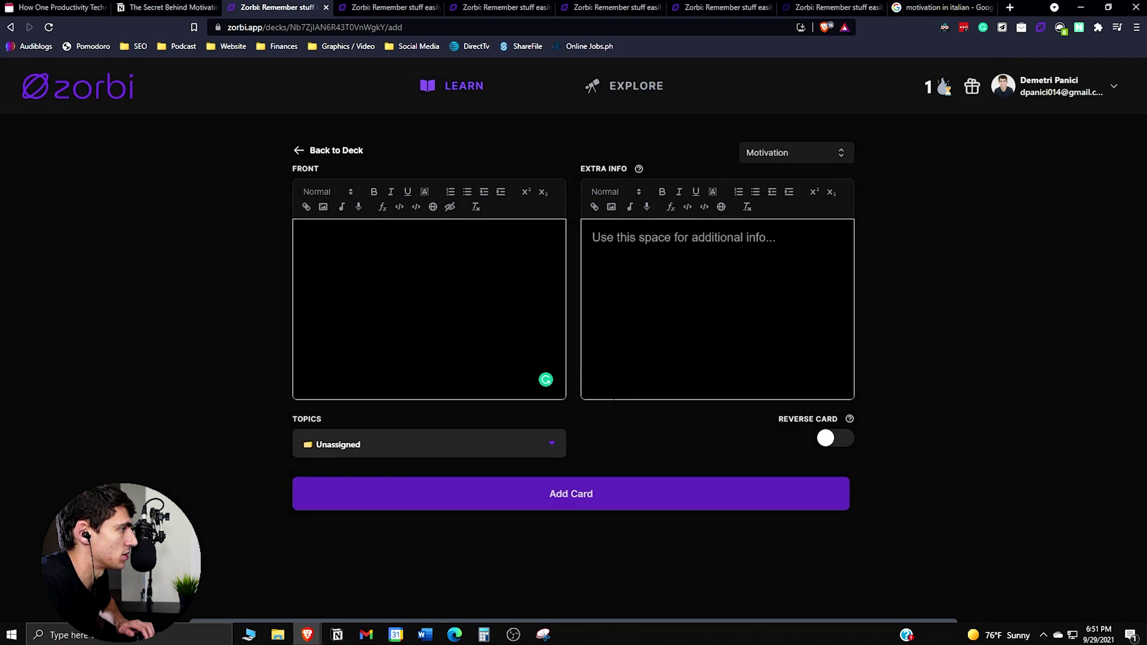
left_click(611, 500)
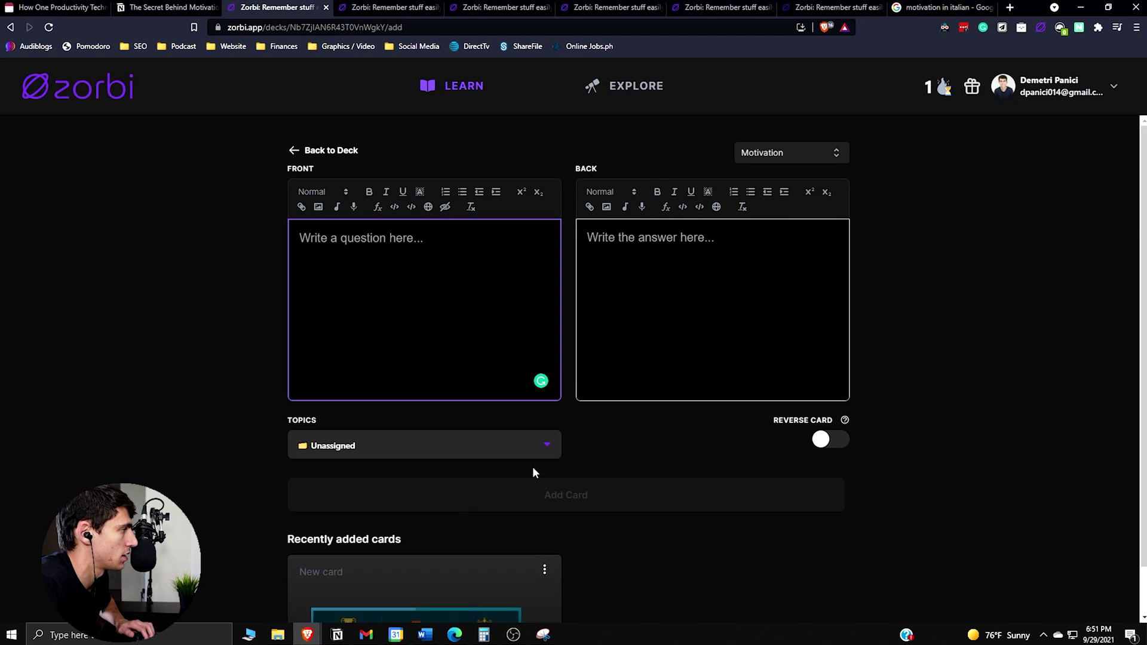
Step: Enter 'motivazione' as plain text on the front and 'motivation' on the back
scroll(339, 164, "up", 2)
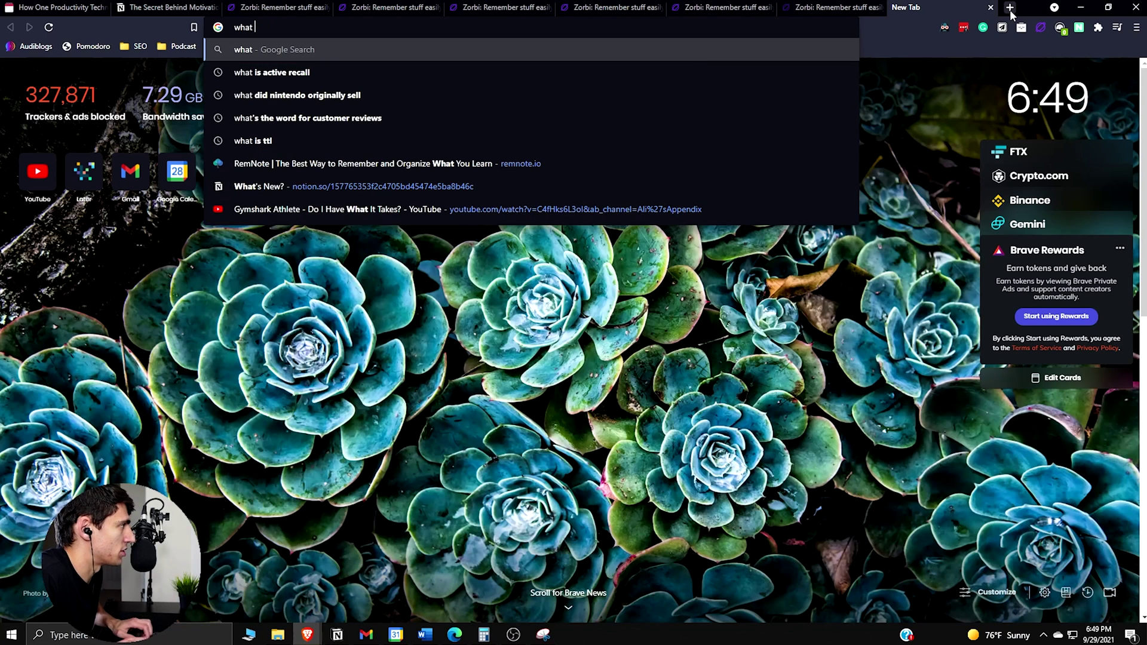
type("mo")
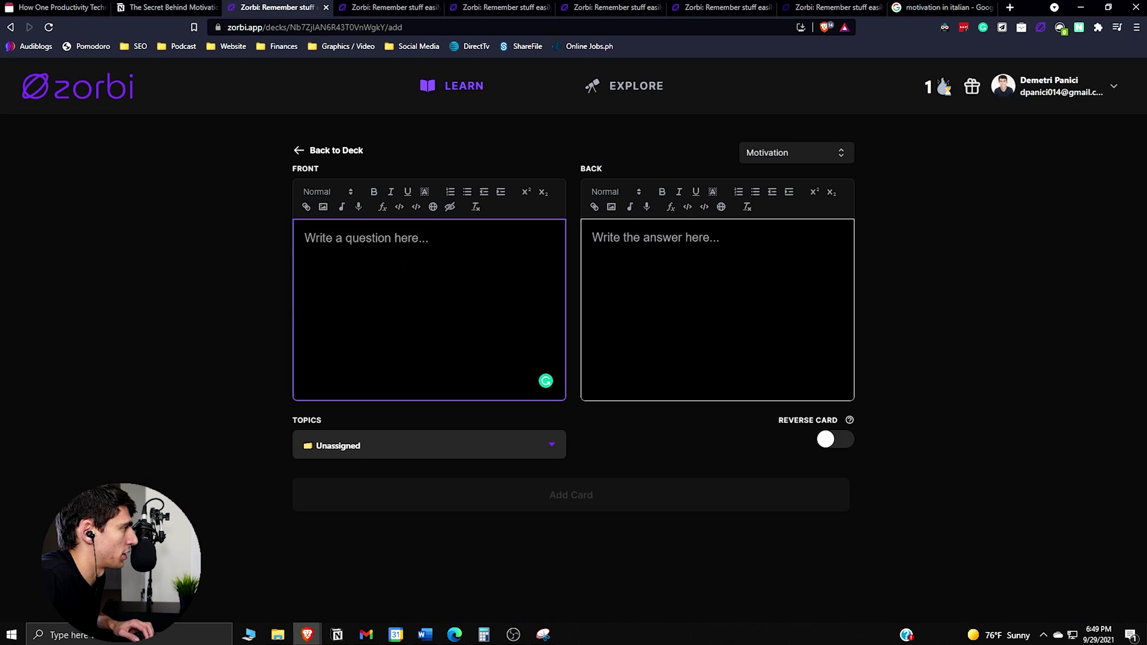
type("motivazione")
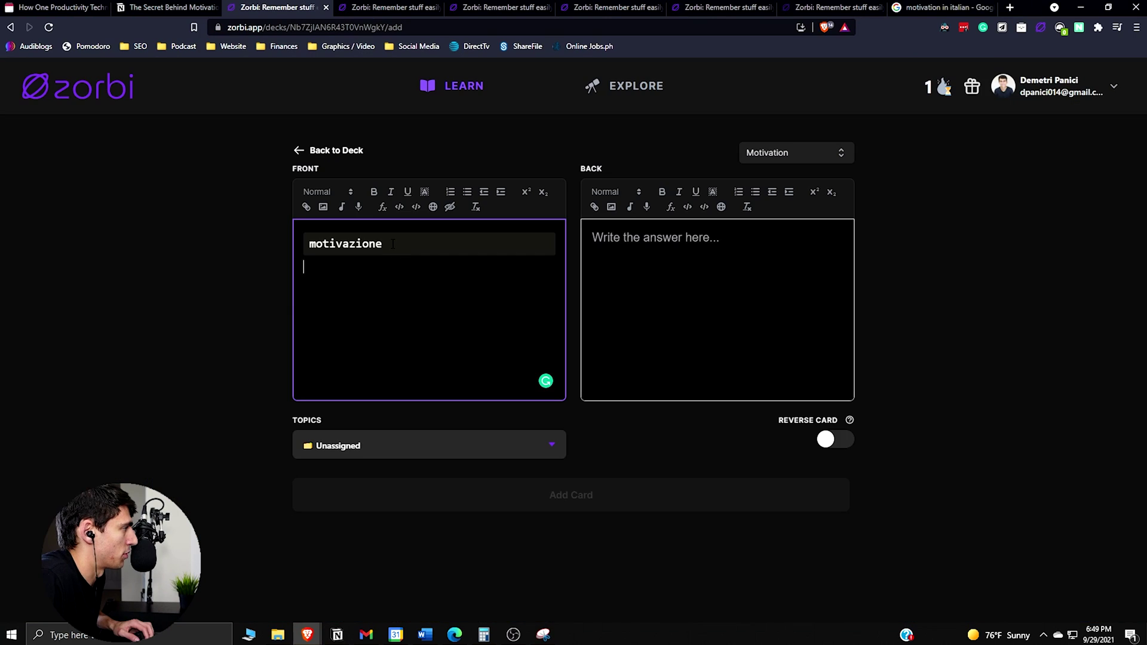
key("ctrl+z")
type("motivazione")
key("Tab")
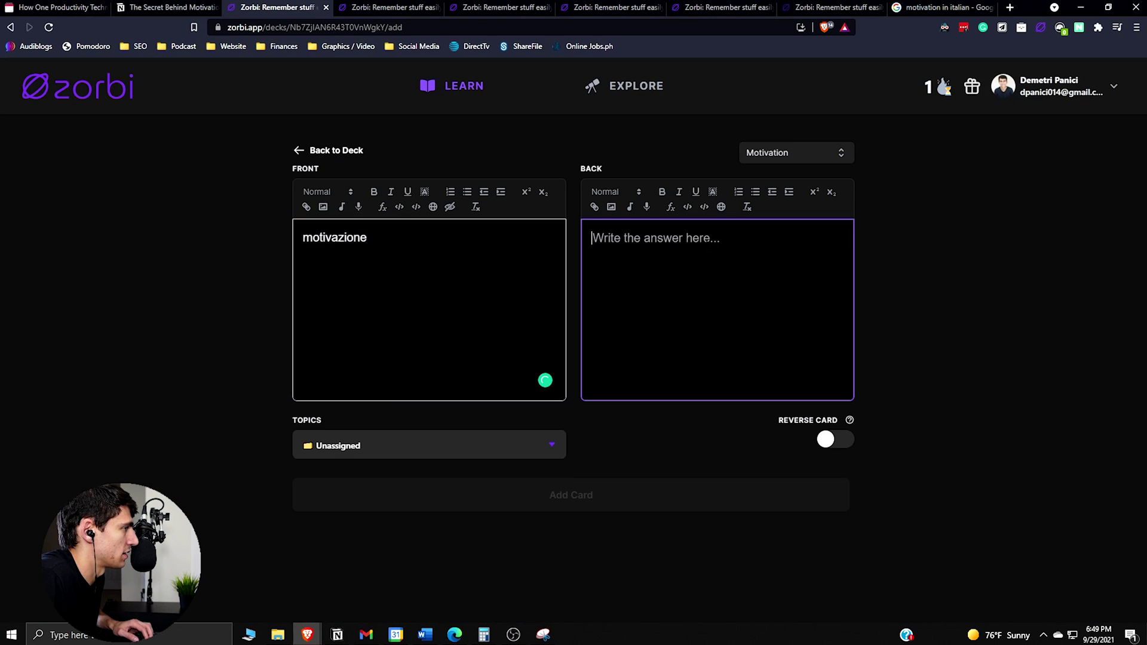
type("motivation")
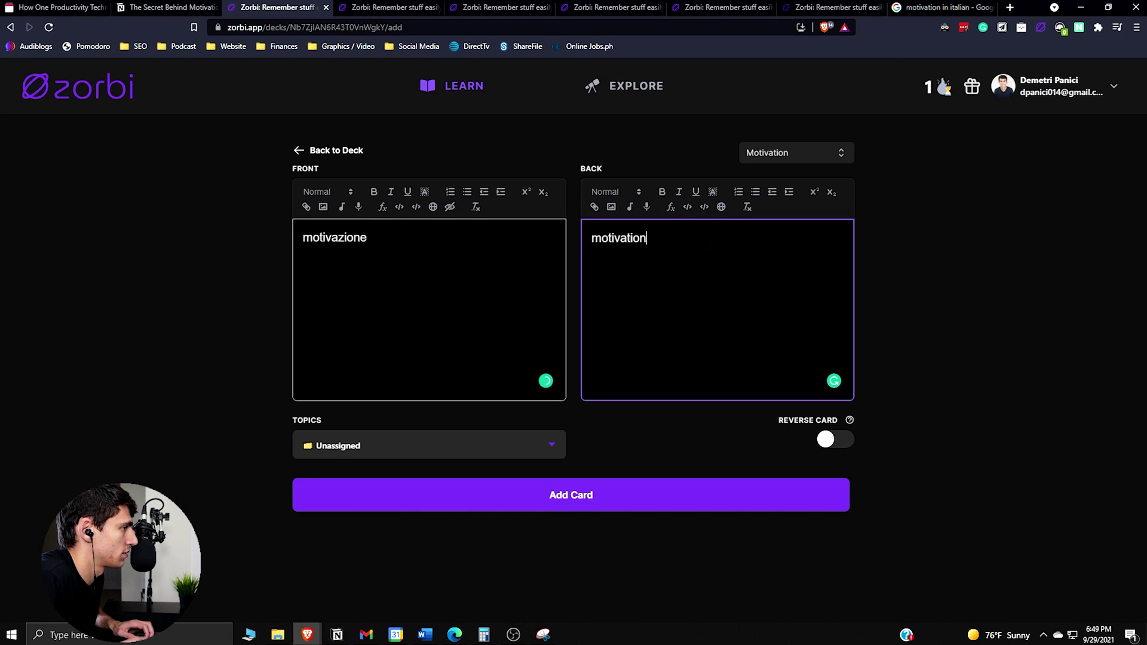
Step: Apply Italian text-to-speech to the front word motivazione
left_click(301, 219)
key("ctrl+a")
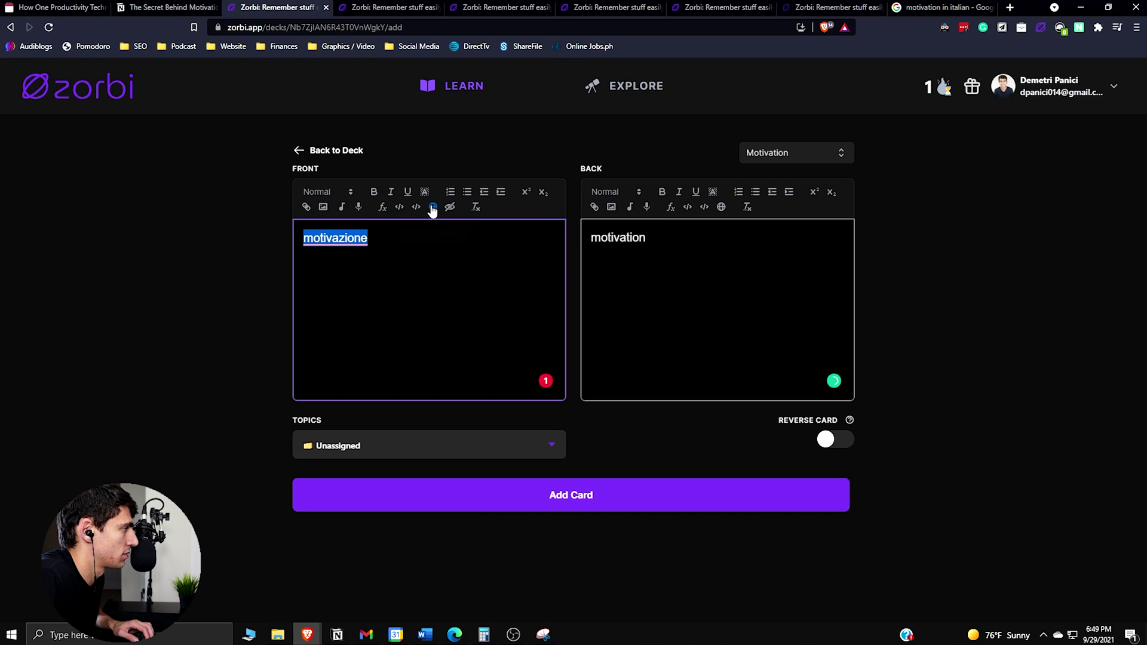
left_click(433, 207)
left_click(455, 178)
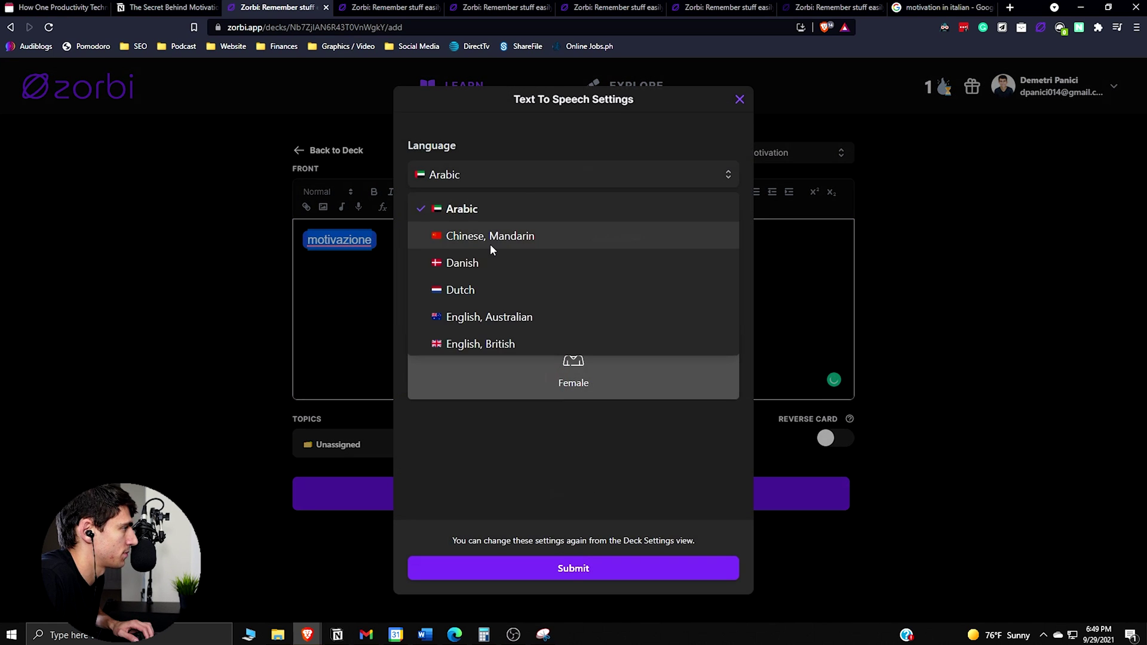
scroll(491, 250, "down", 7)
scroll(491, 250, "up", 3)
scroll(491, 255, "down", 2)
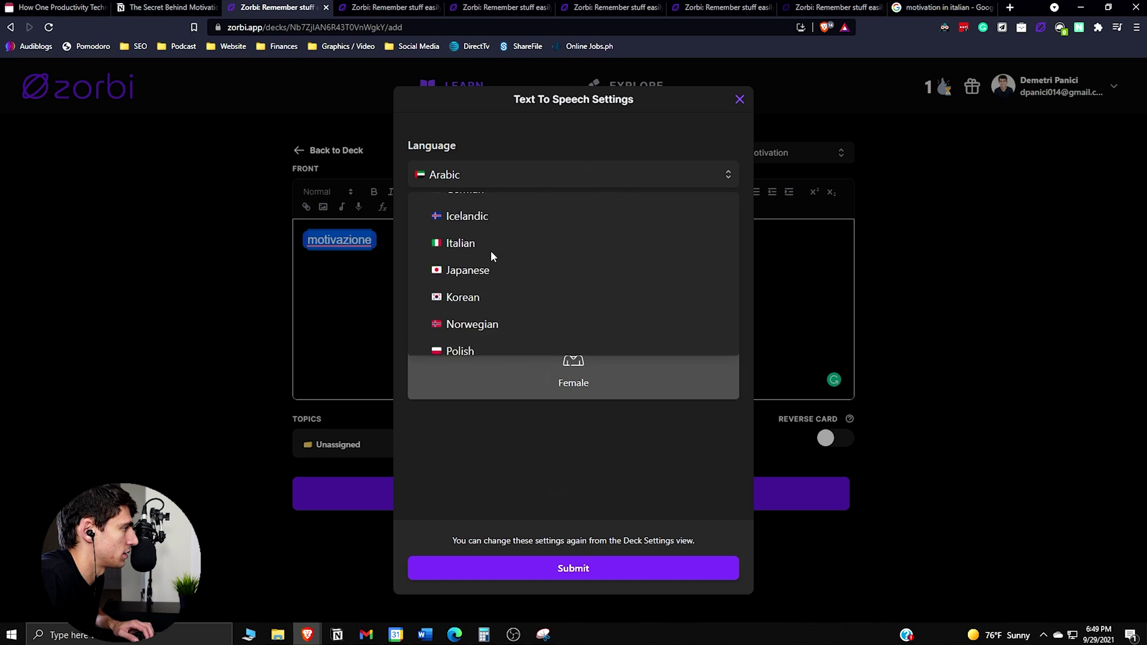
left_click(481, 231)
left_click(572, 571)
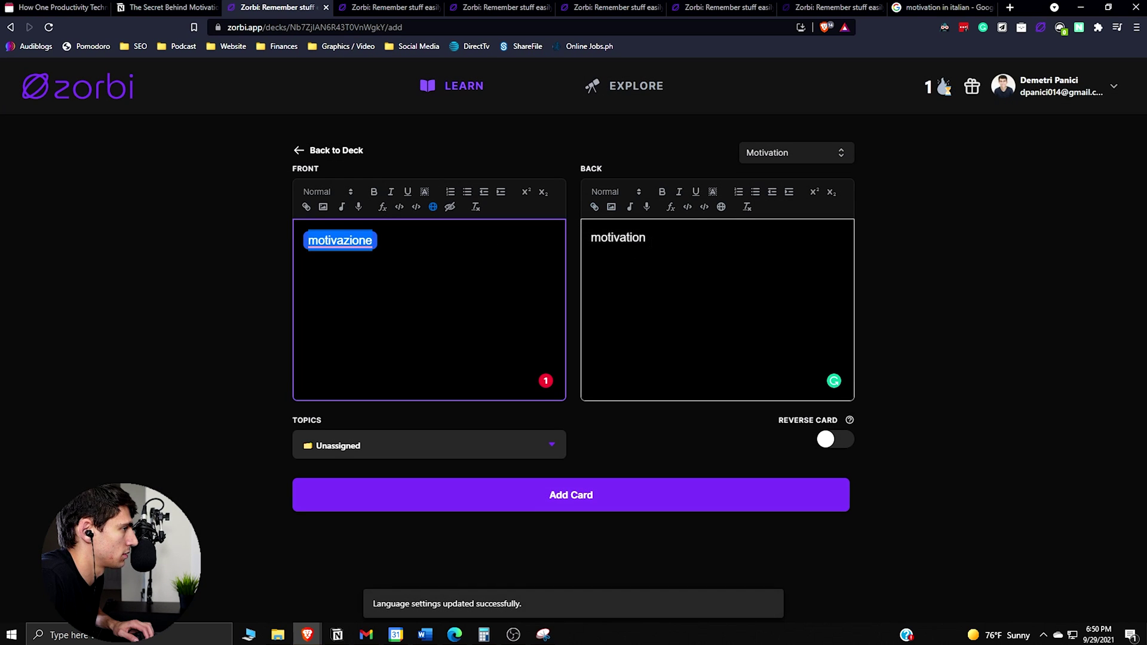
Step: Make 'motivation' a spoken-audio tag, play the Italian pronunciation, and save the card
double_click(618, 238)
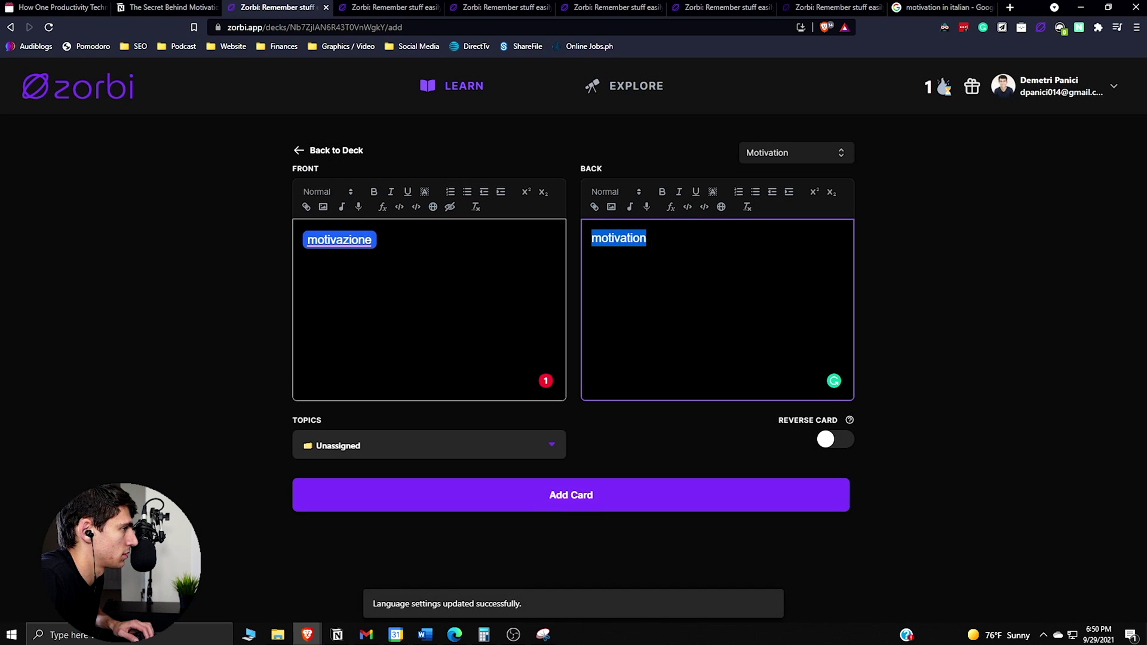
left_click(721, 206)
left_click(355, 241)
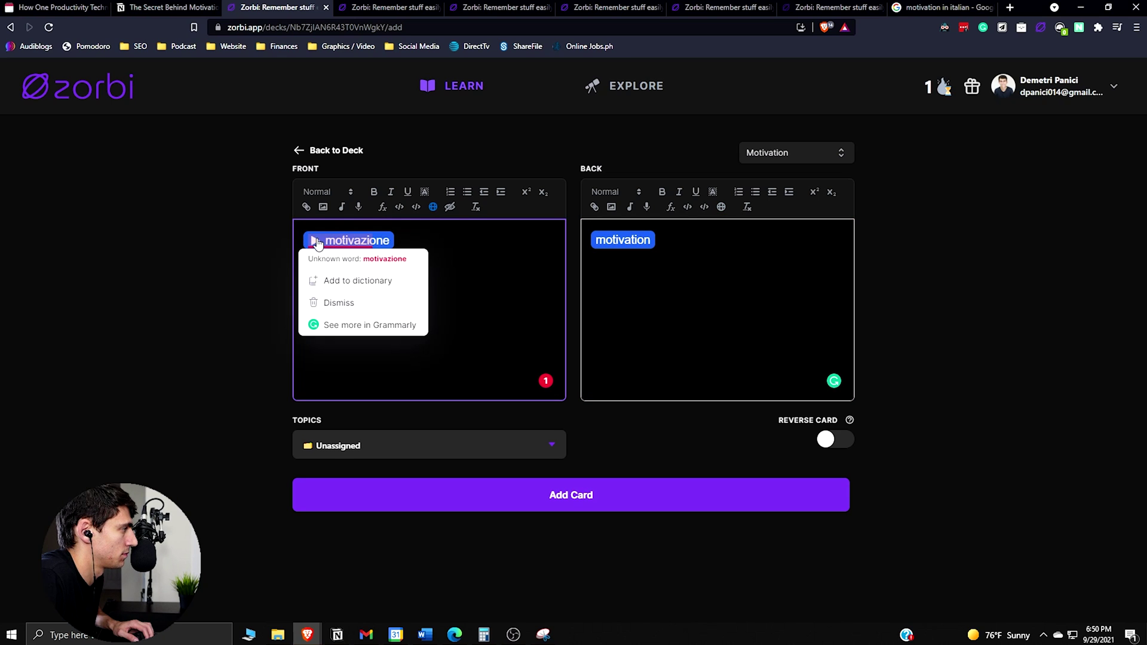
left_click(315, 241)
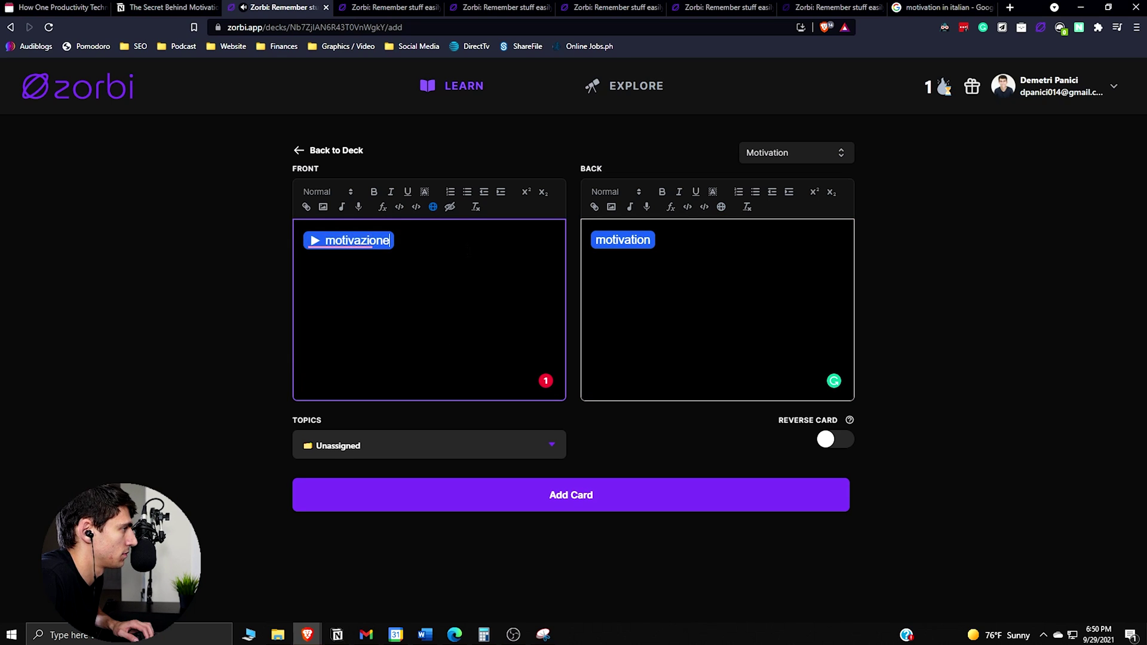
left_click(558, 496)
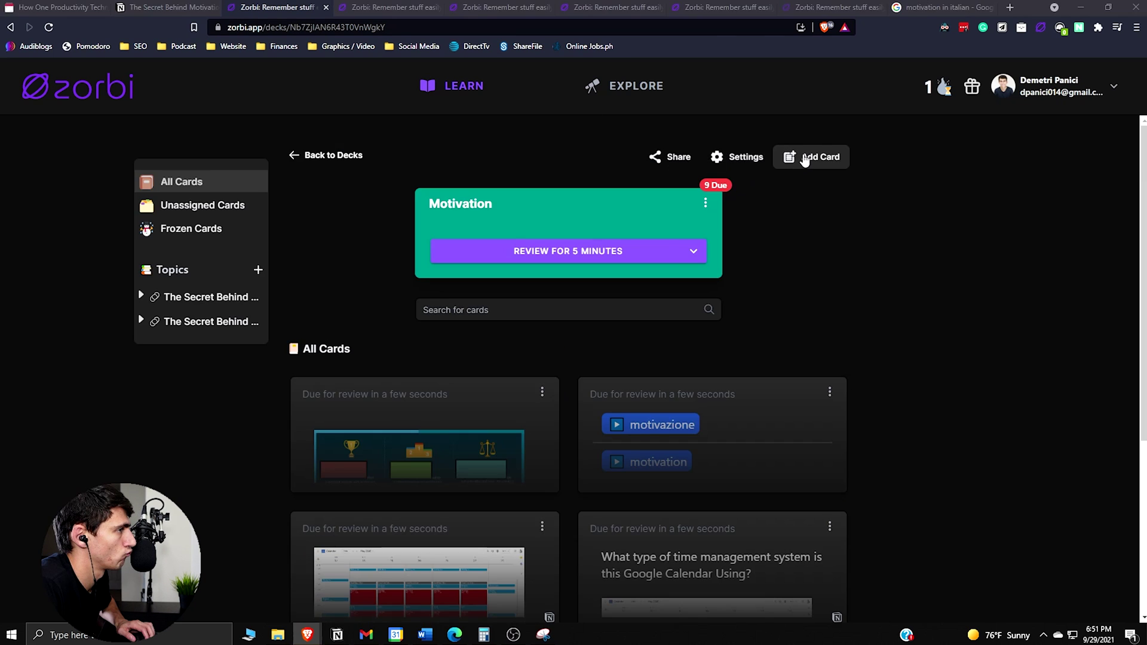
left_click(813, 157)
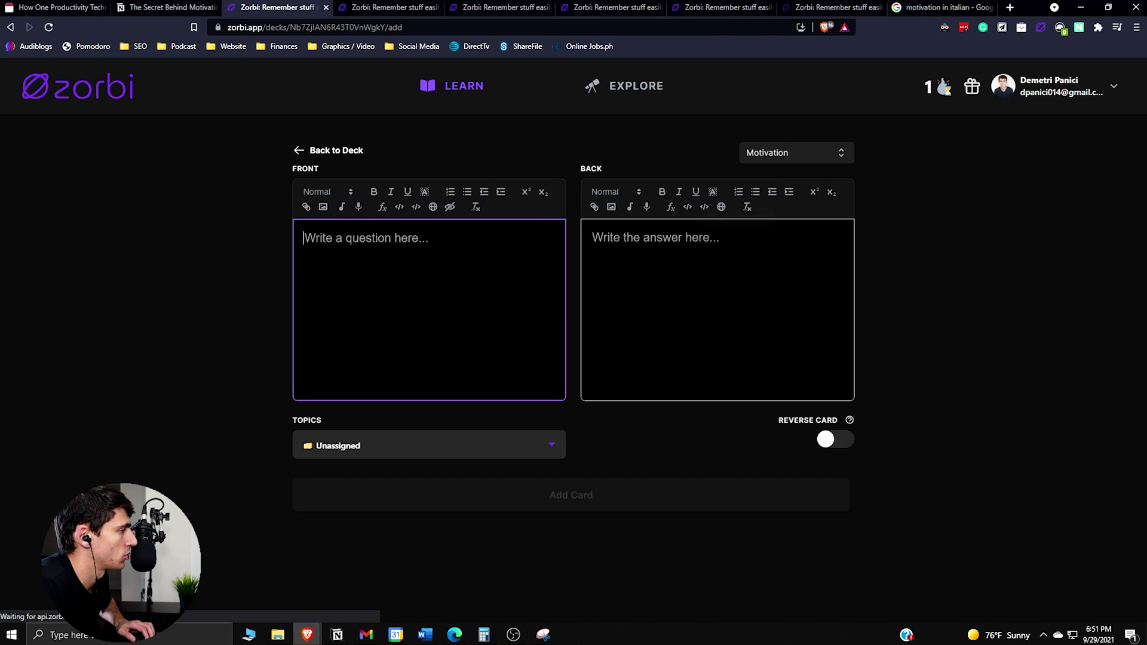
Step: Record an audio clip on the front, put 'Push Motivation' on the back, and save the card
left_click(359, 209)
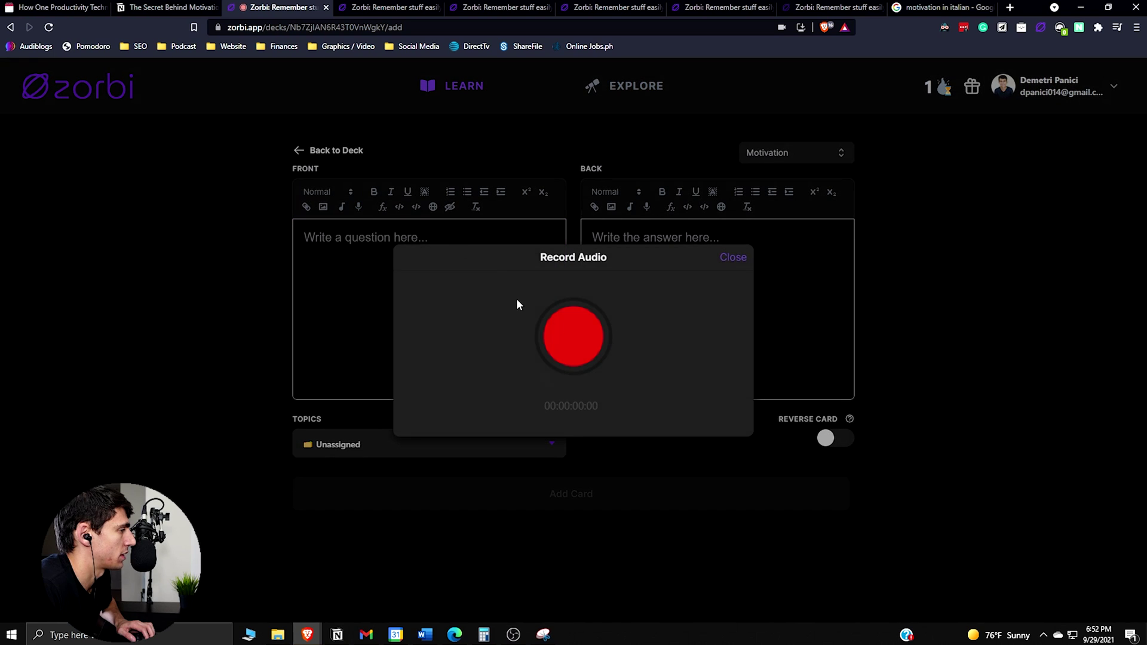
left_click(574, 347)
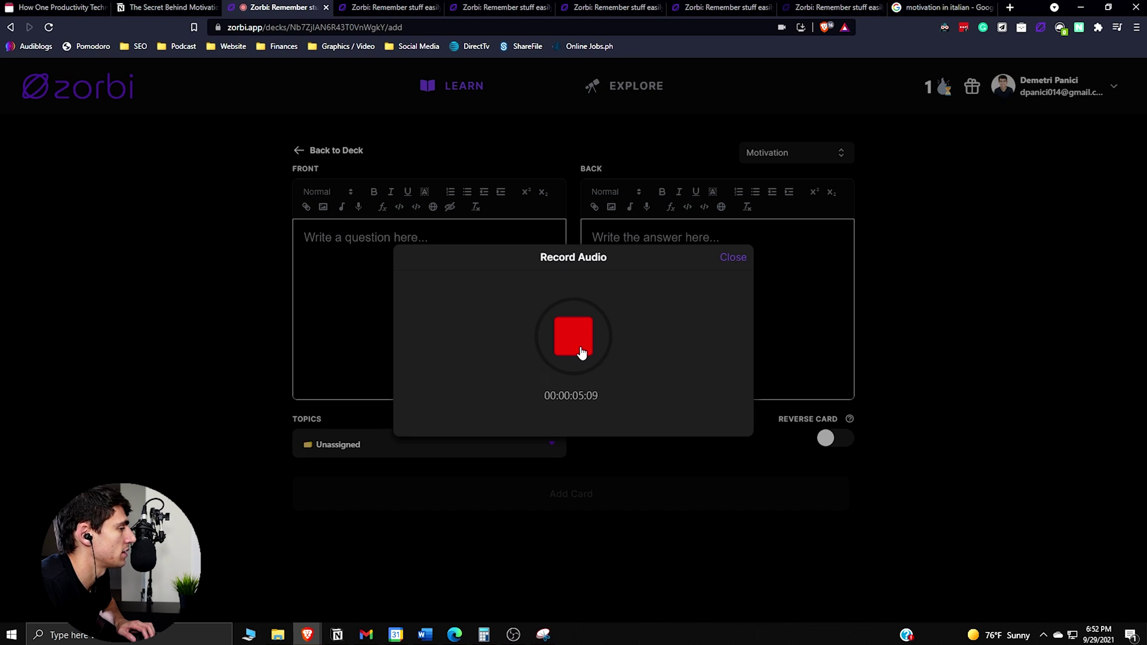
left_click(573, 338)
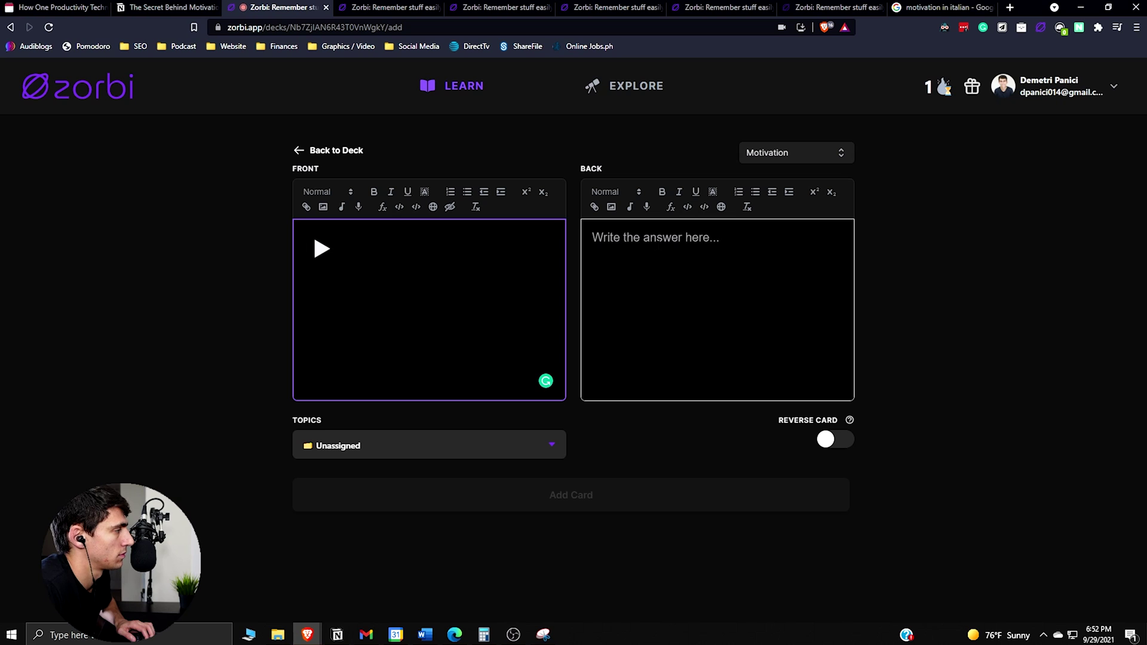
left_click(592, 238)
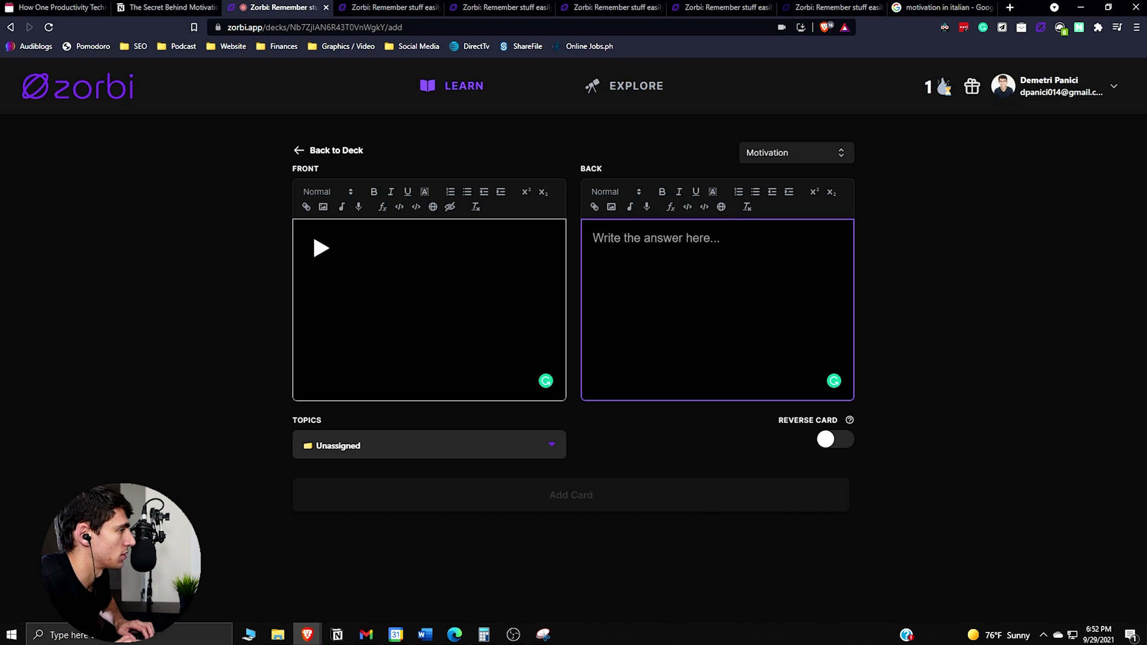
type("Push Motivation")
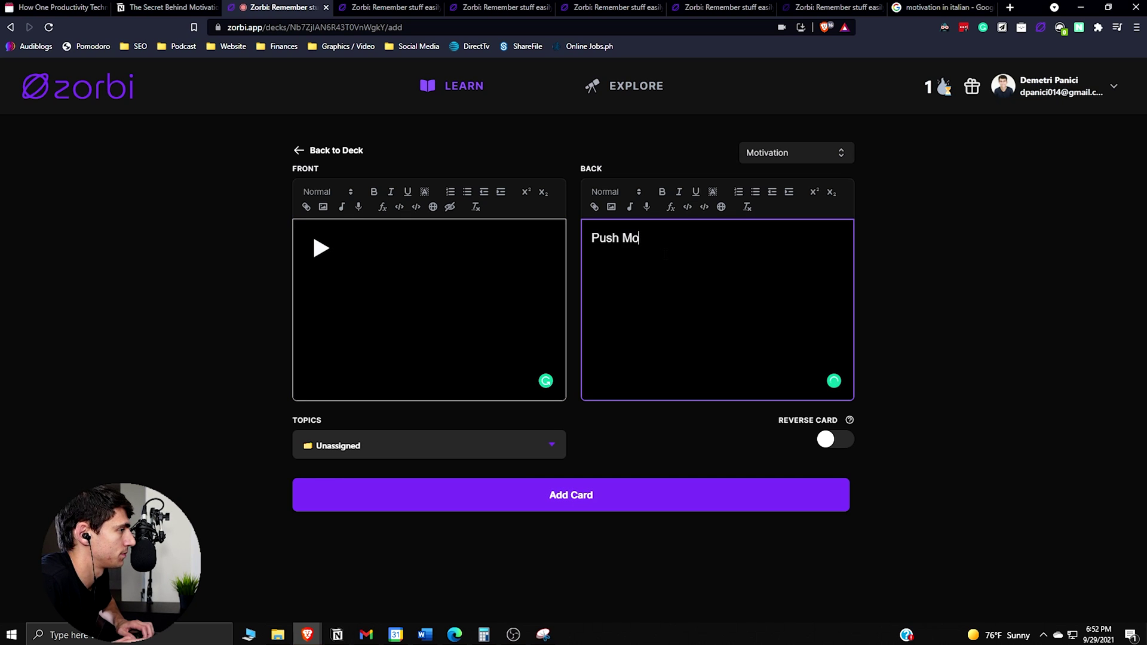
left_click(501, 498)
left_click(333, 150)
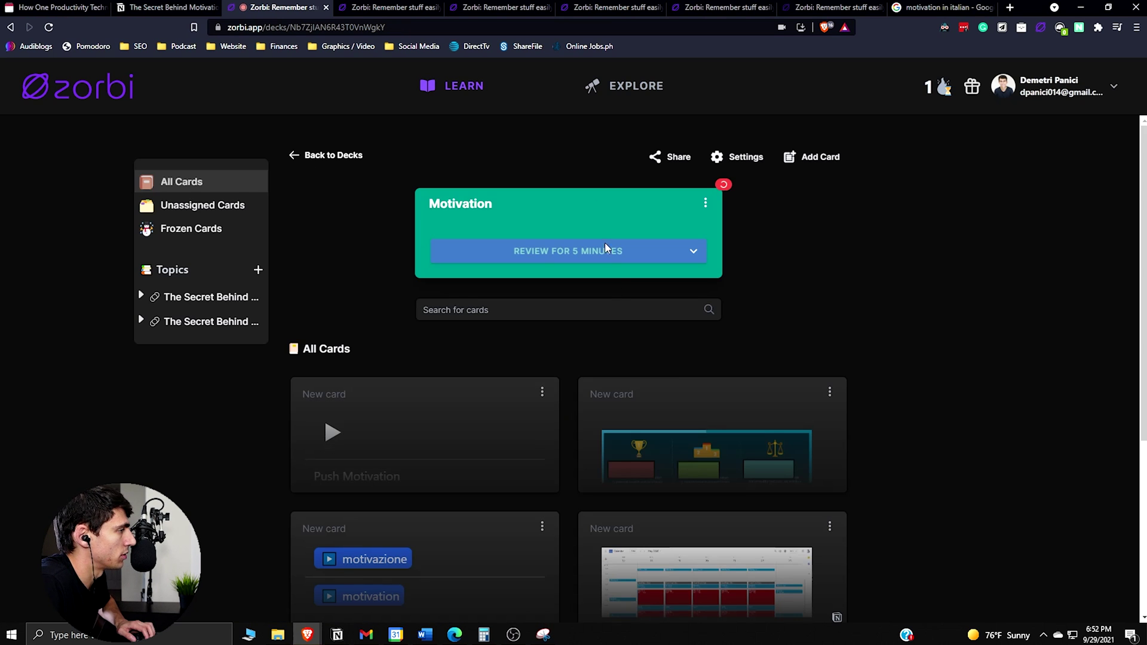
Step: Start a five-minute review and rate the time management, infographic and cloze cards
left_click(581, 251)
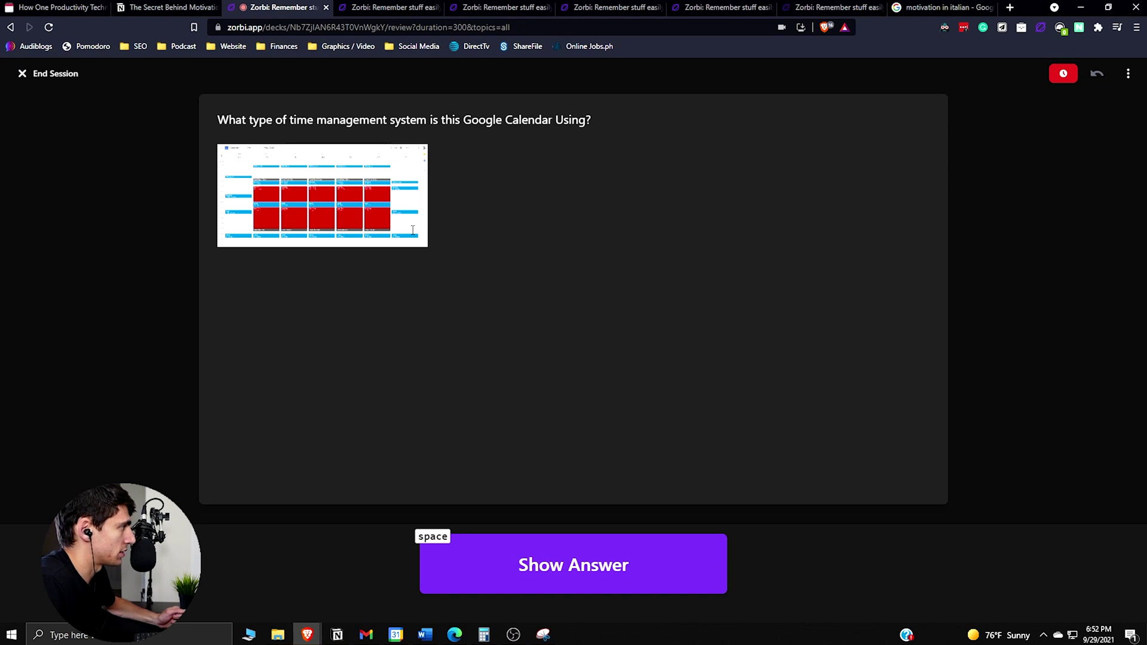
left_click(521, 573)
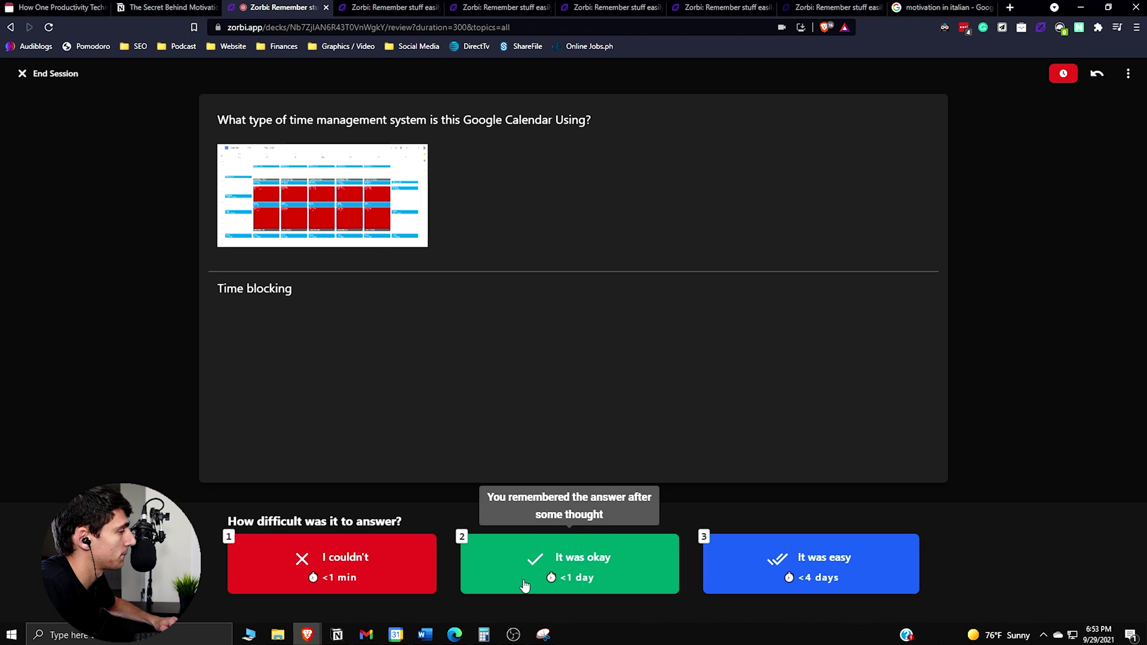
left_click(551, 579)
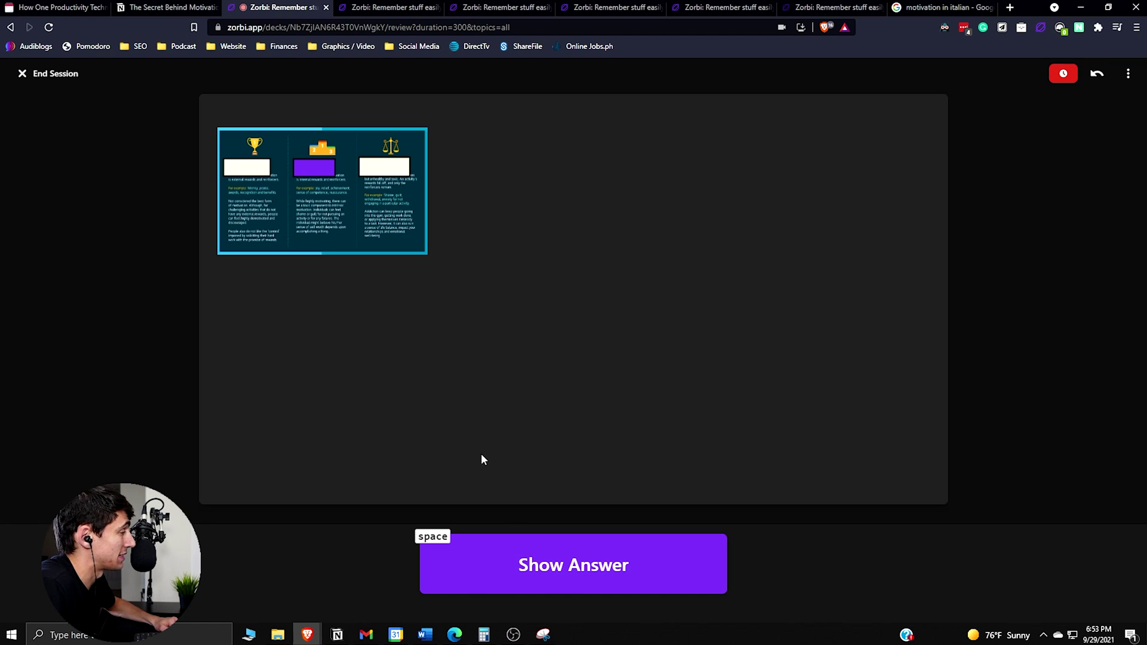
left_click(533, 562)
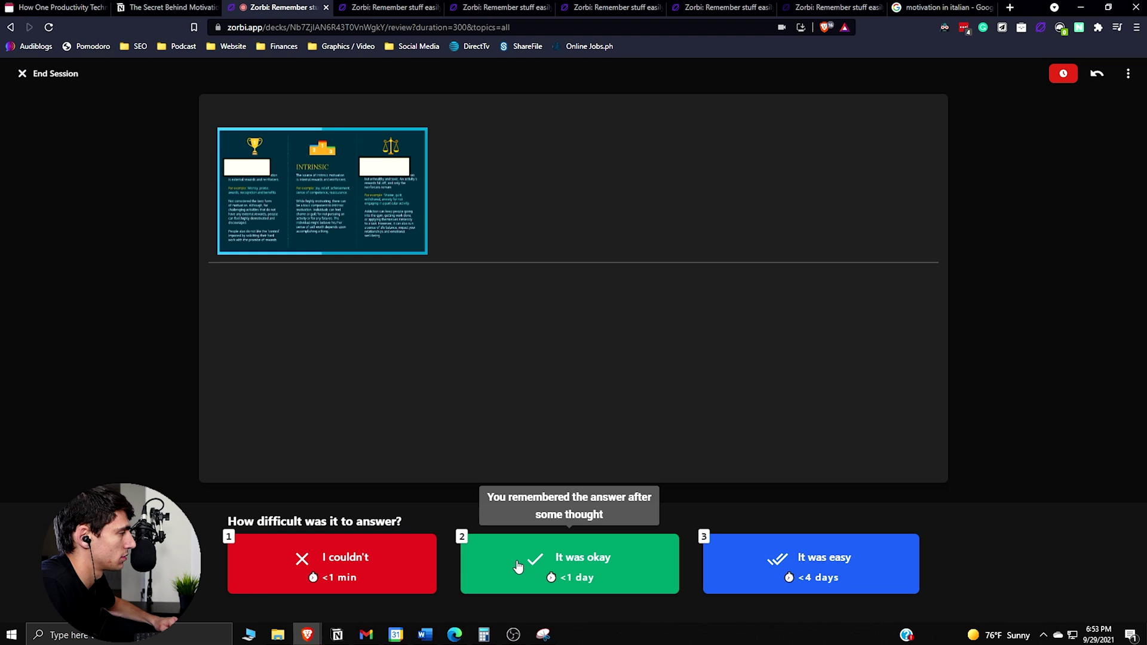
left_click(520, 566)
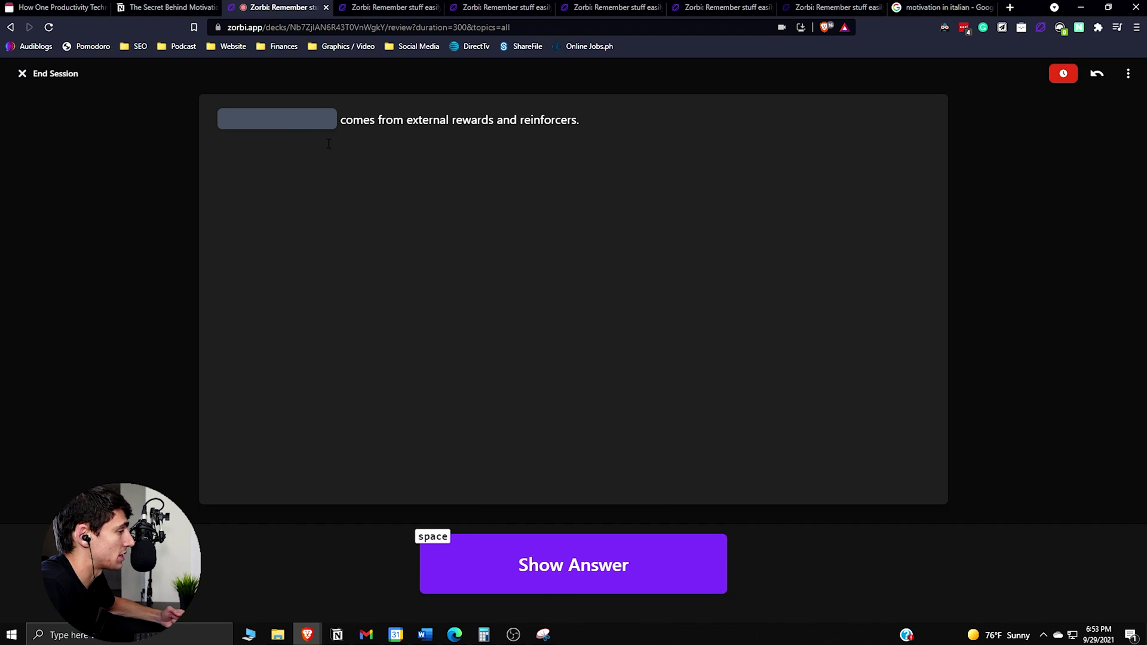
left_click(601, 576)
left_click(601, 575)
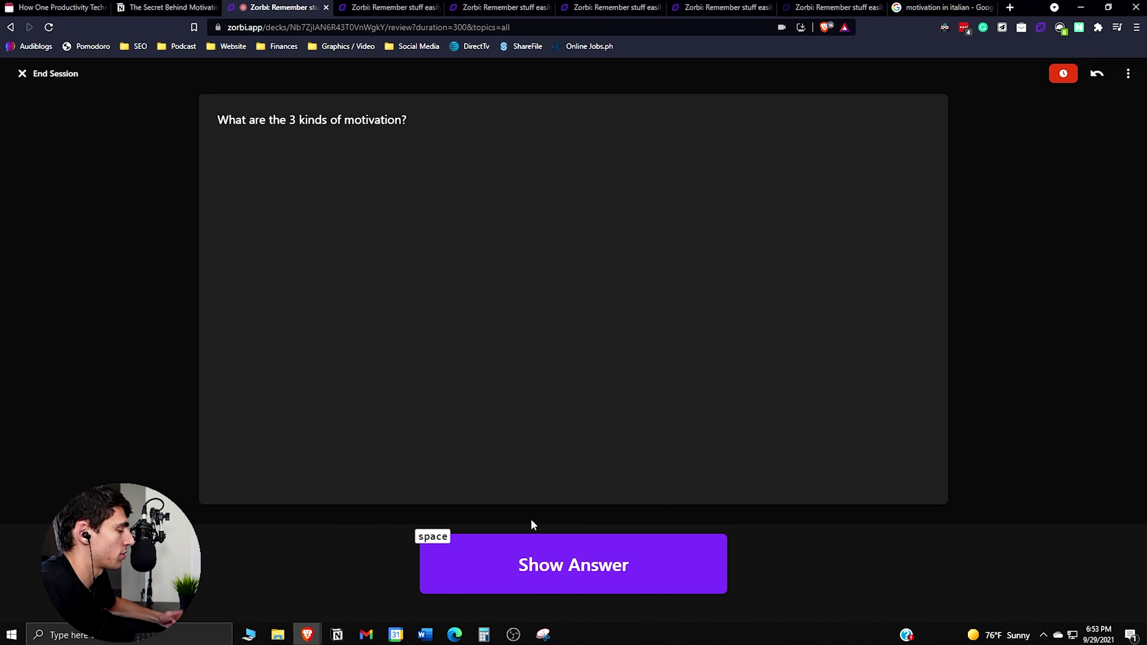
Step: Rate the three-kinds-of-motivation and motivazione cards as easy, then reveal the next infographic label
left_click(550, 566)
left_click(858, 569)
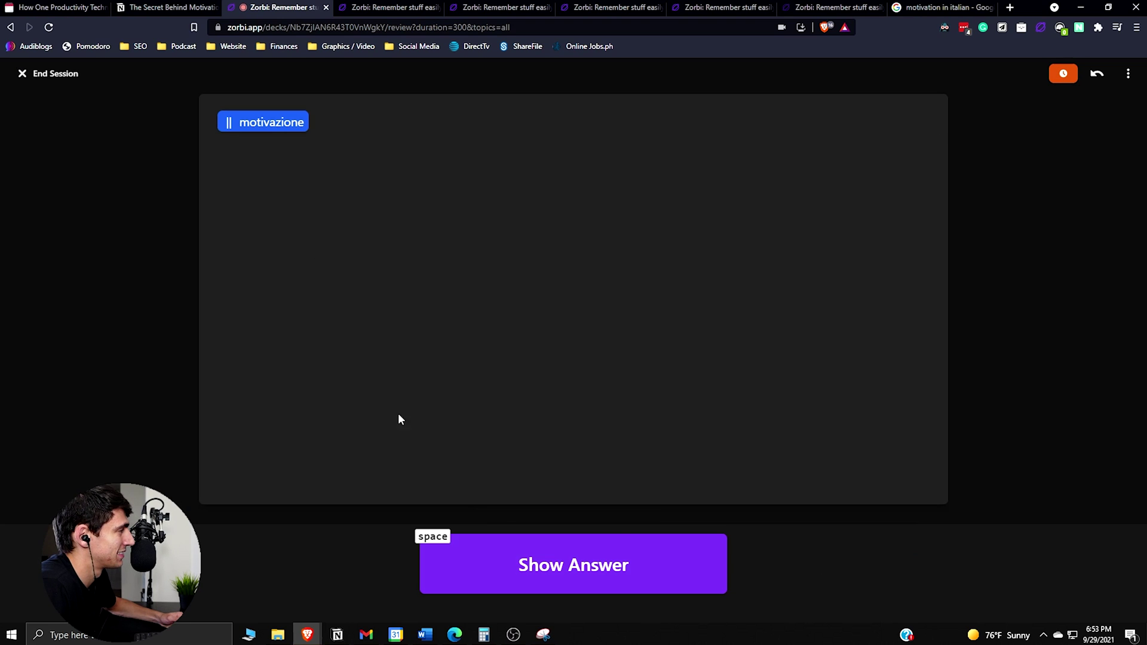
left_click(506, 558)
left_click(804, 581)
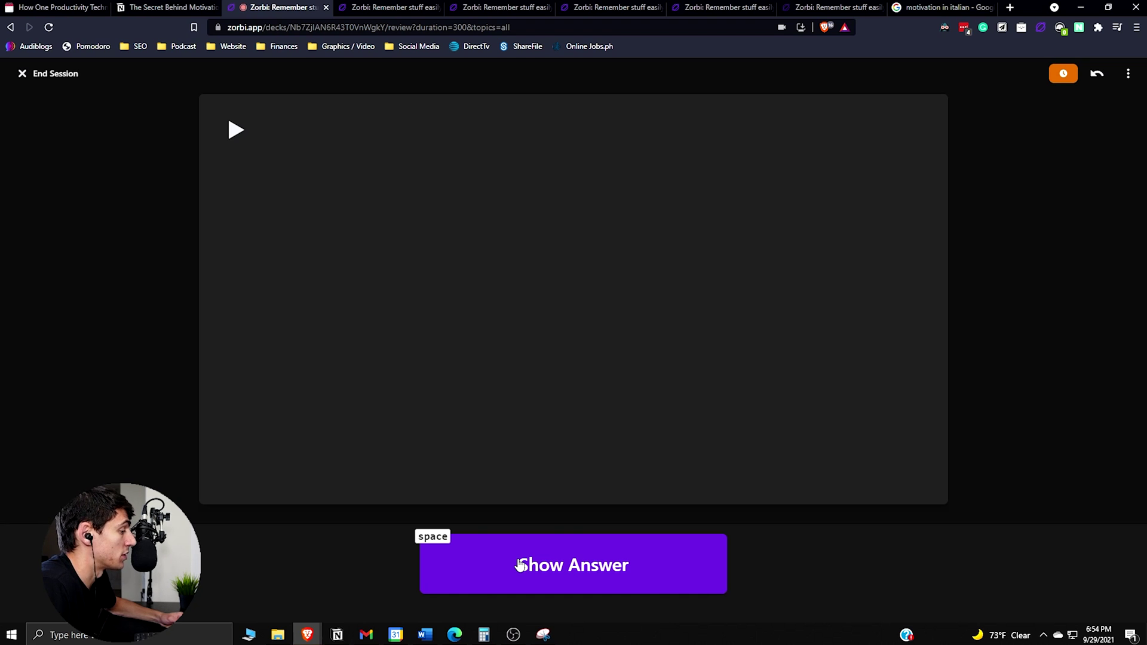
left_click(520, 566)
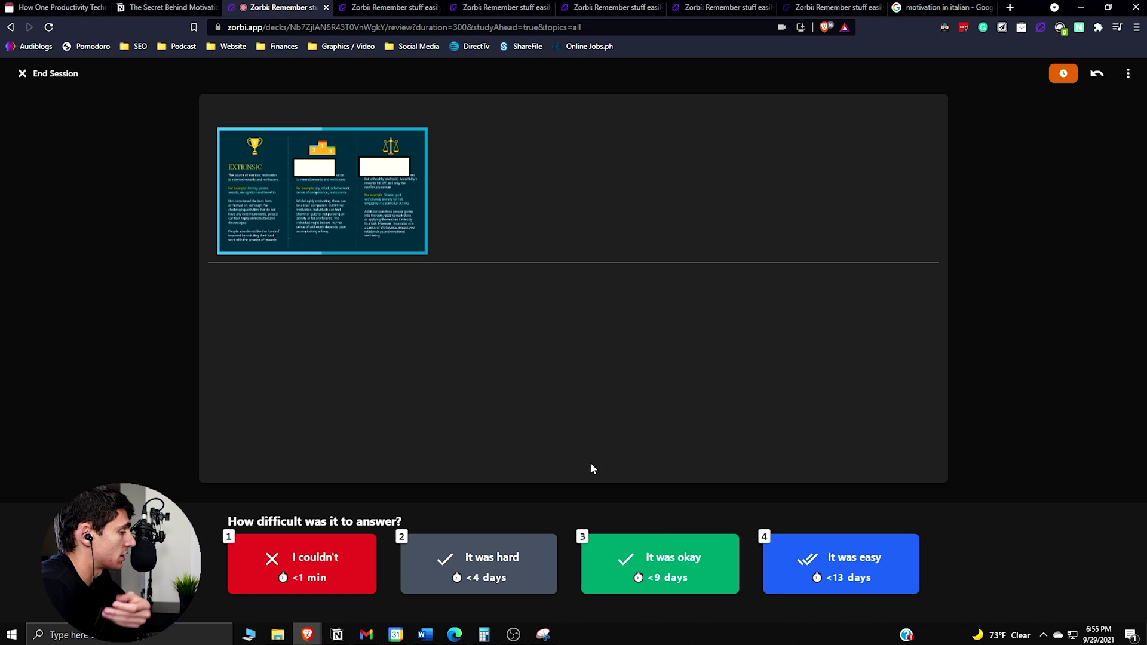
Step: Rate the infographic, time-blocking and addiction cards, rate ADDICTION easy, and reveal the next label
left_click(778, 561)
left_click(606, 570)
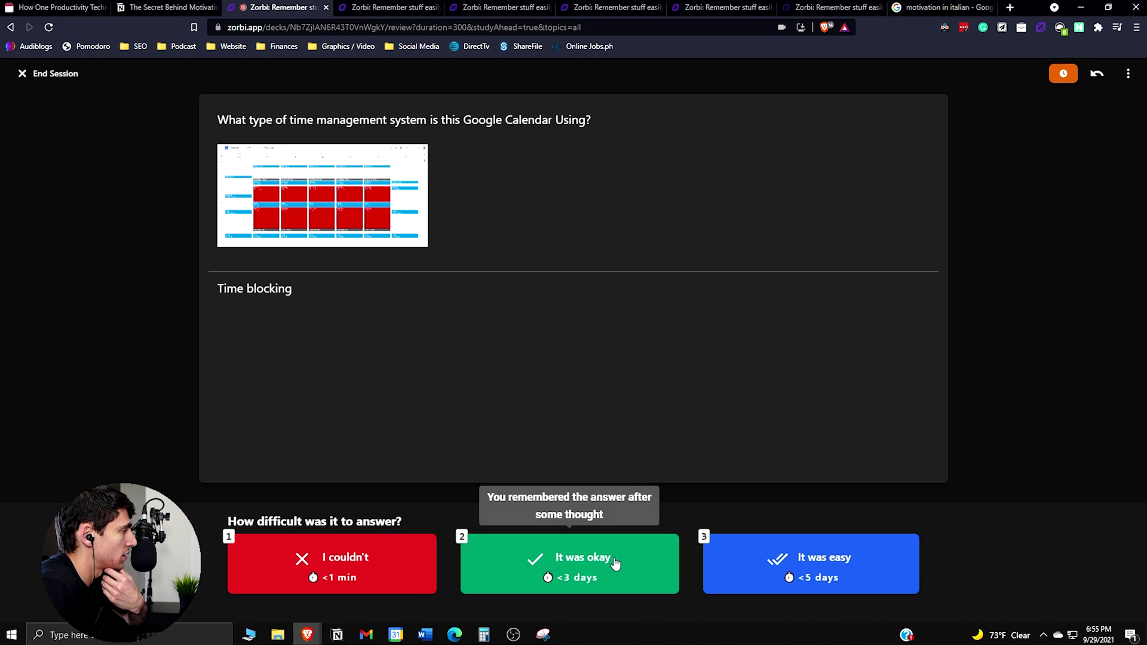
left_click(793, 576)
left_click(610, 568)
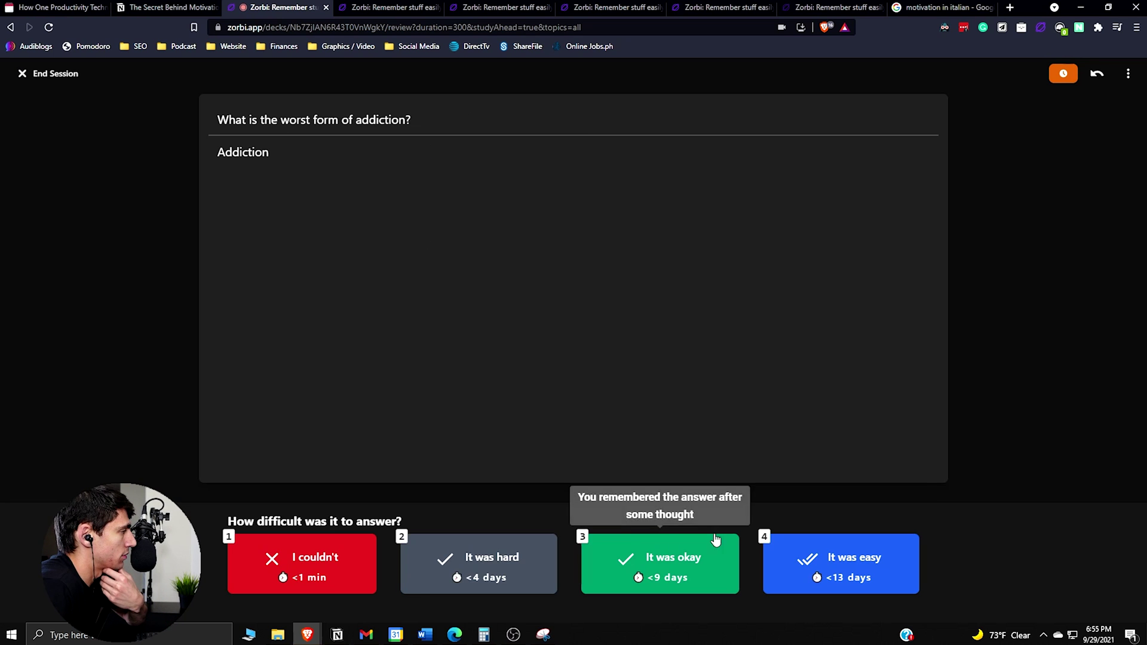
left_click(822, 559)
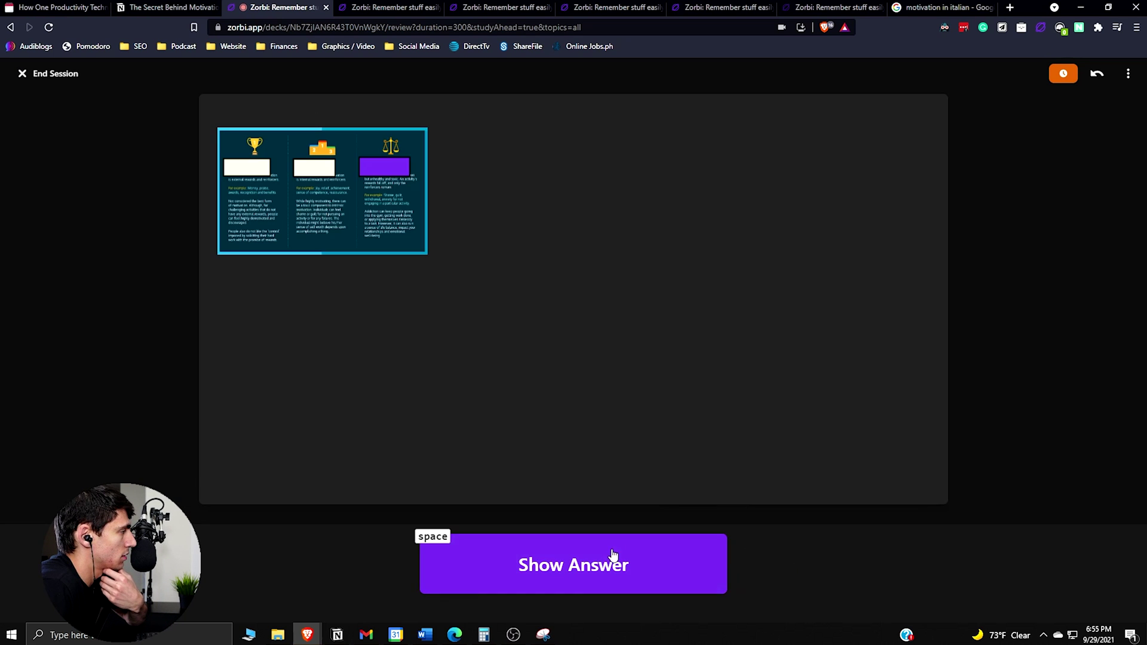
left_click(560, 575)
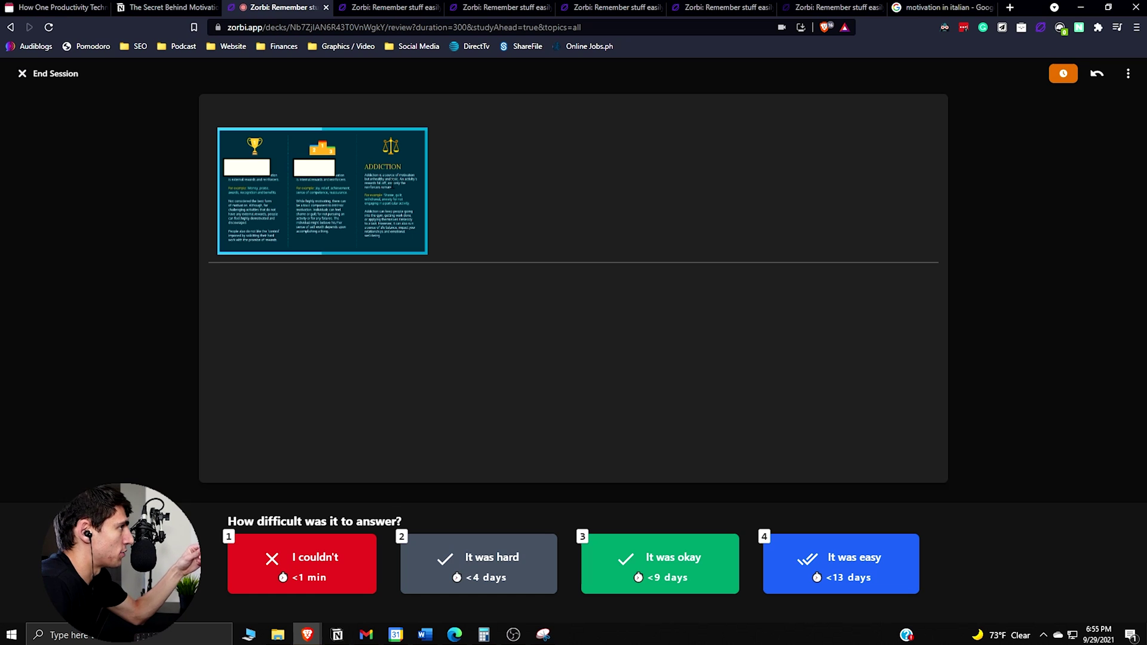
left_click(793, 588)
left_click(673, 562)
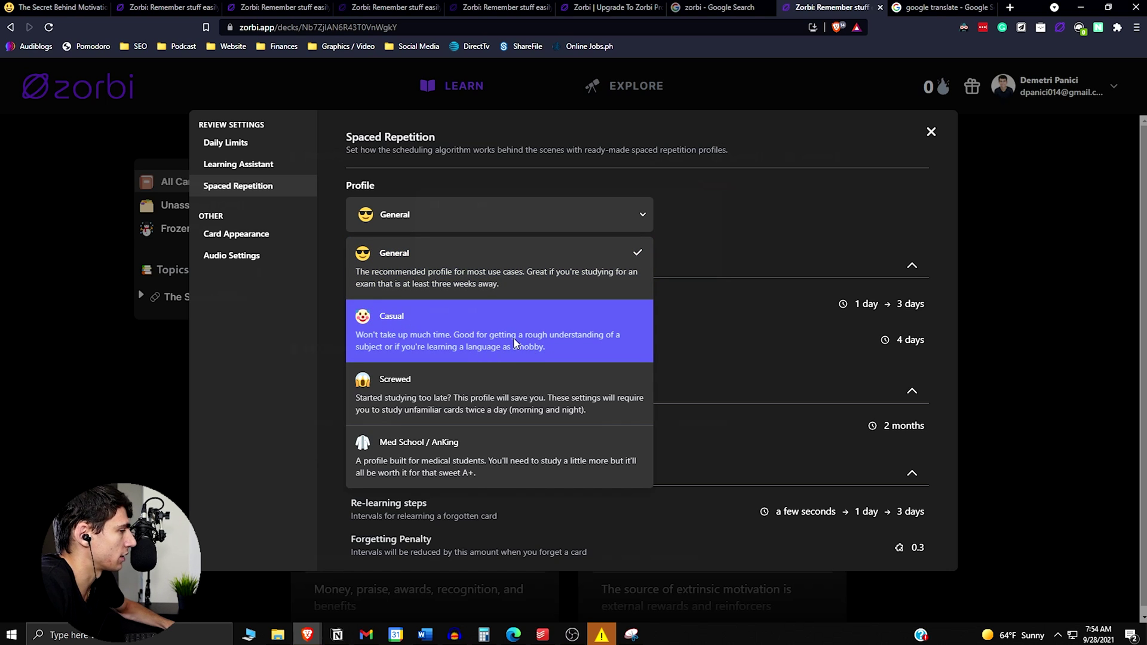
Step: Open and close the spaced-repetition profile list, leaving General selected
left_click(723, 326)
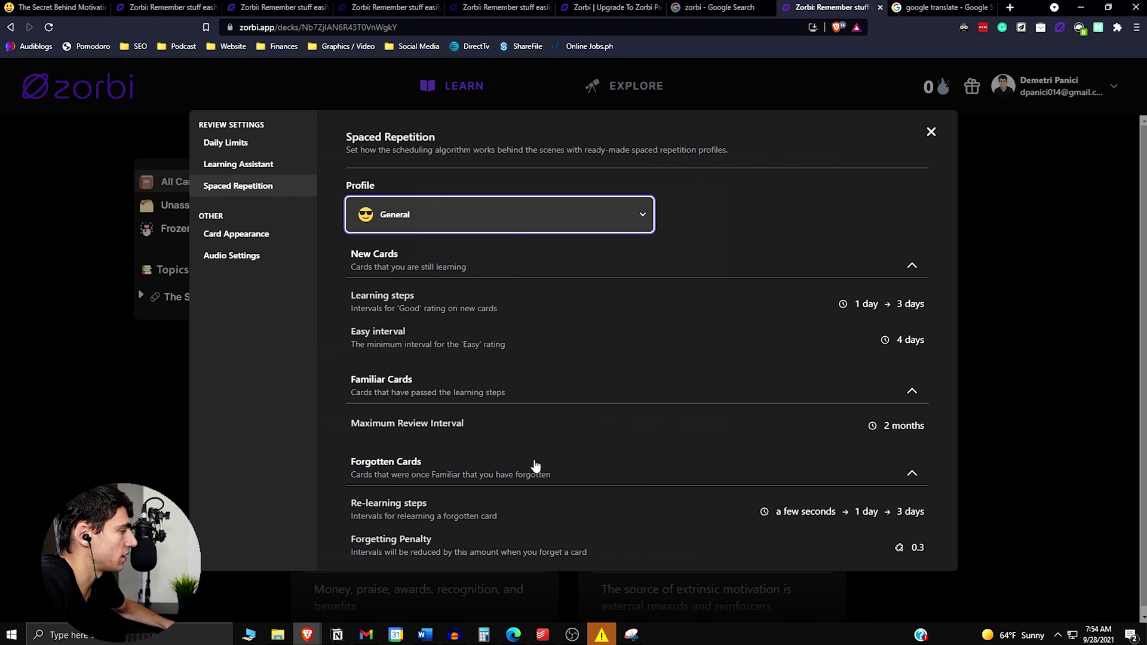
left_click(467, 216)
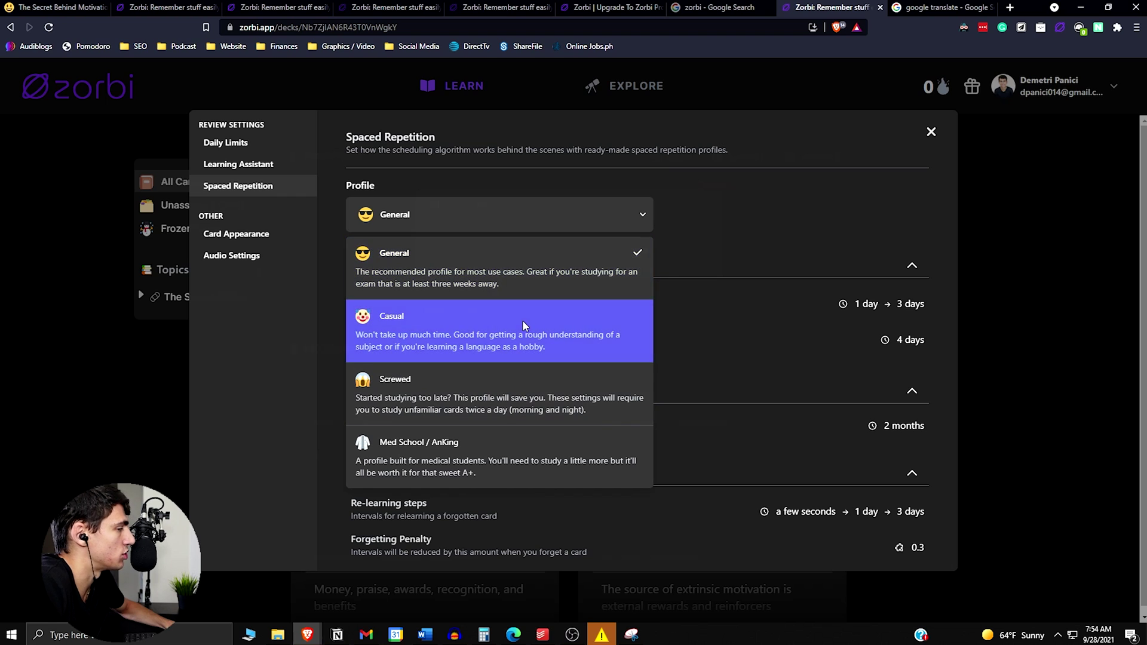
left_click(731, 305)
left_click(388, 309)
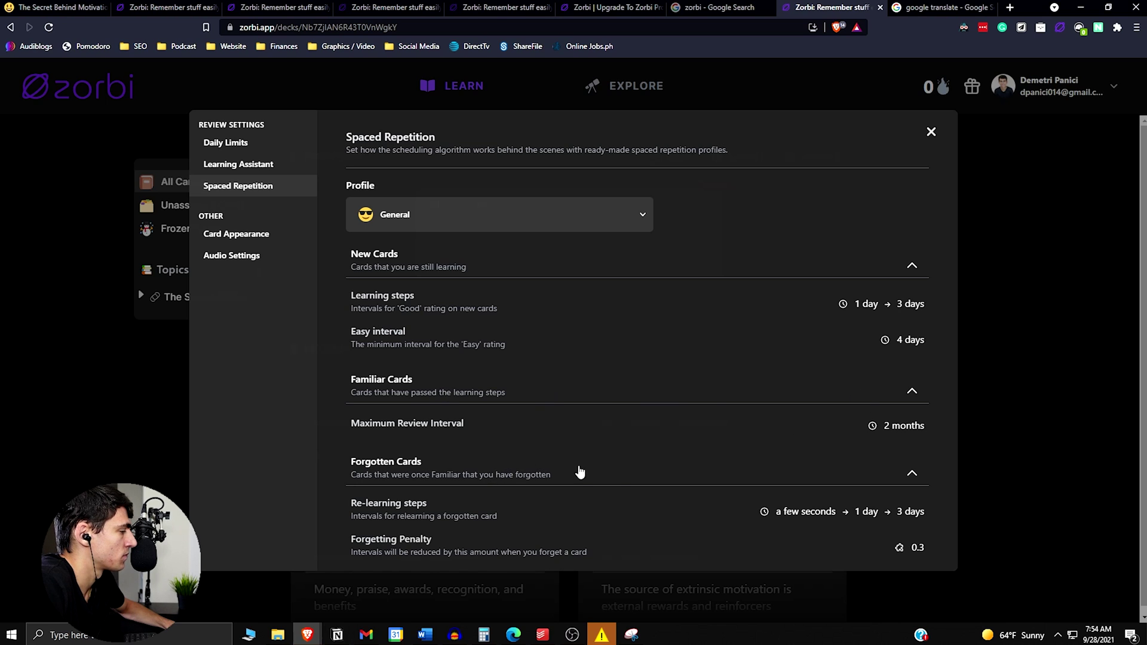
Step: Try the Casual, Screwed and Med School / AnKing spaced-repetition profiles
left_click(425, 214)
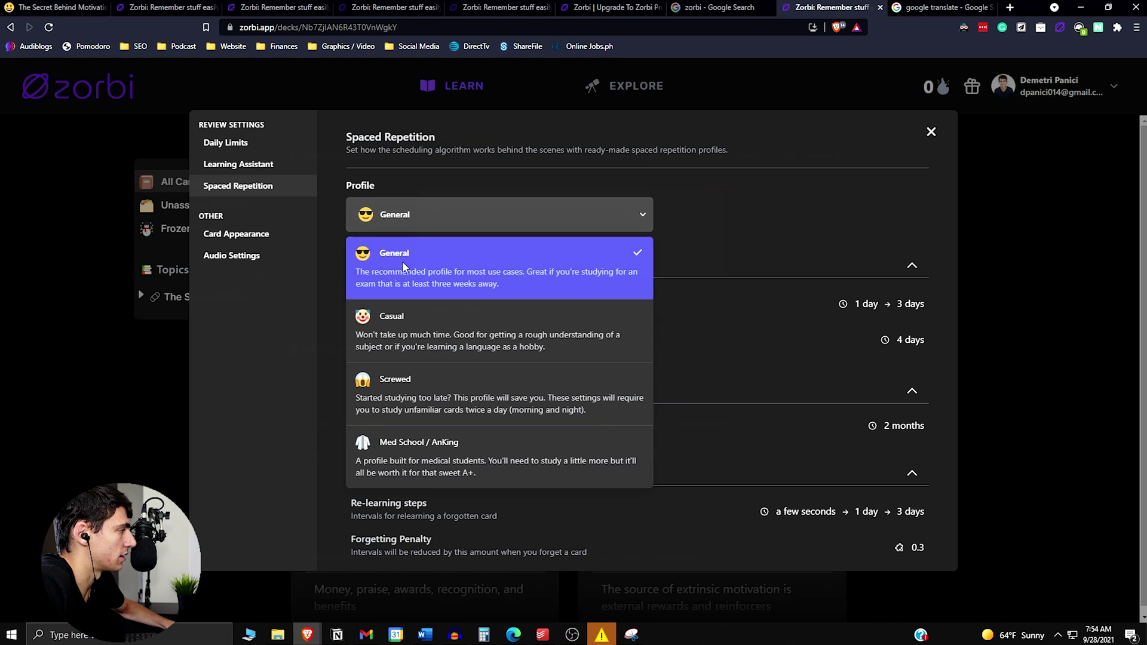
left_click(394, 318)
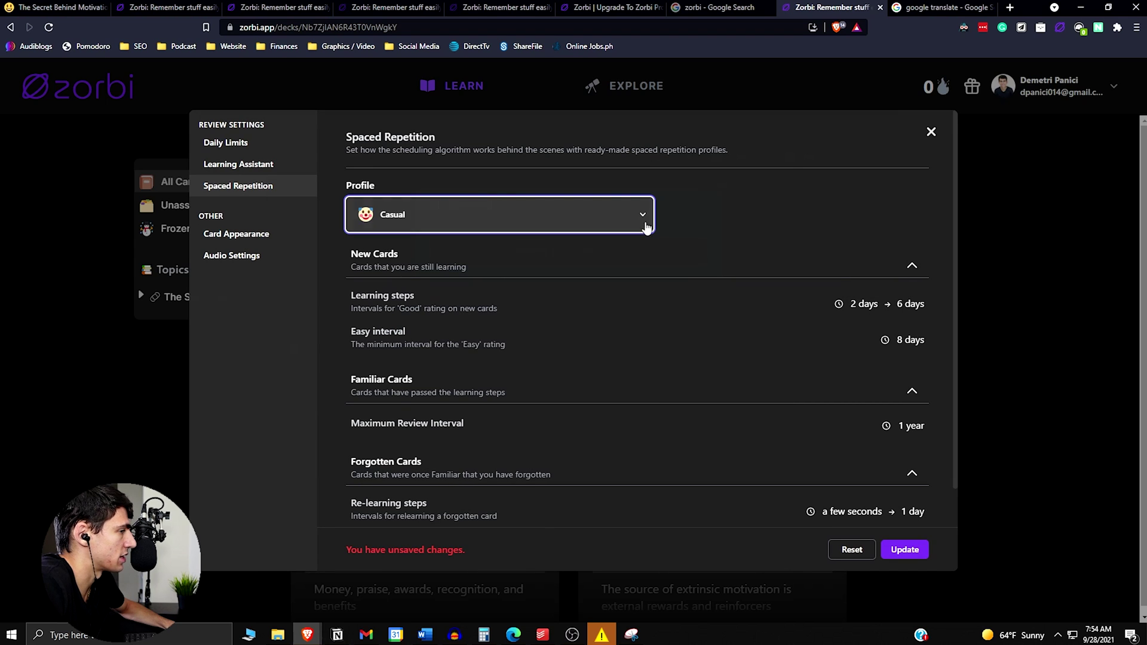
left_click(427, 221)
left_click(387, 379)
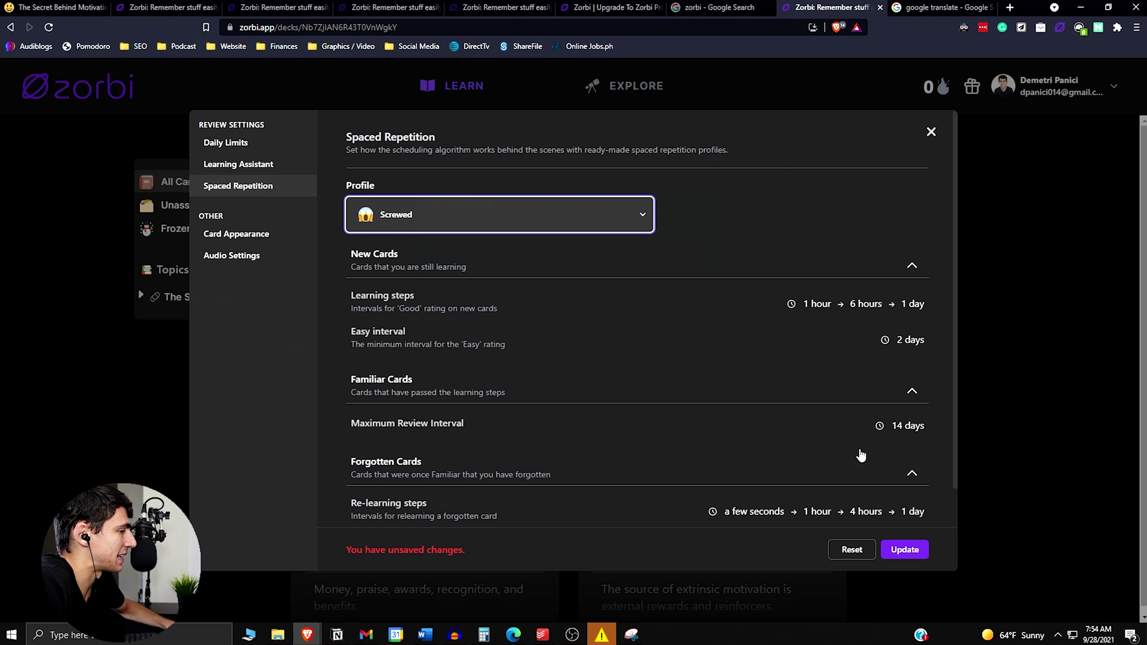
scroll(854, 460, "down", 1)
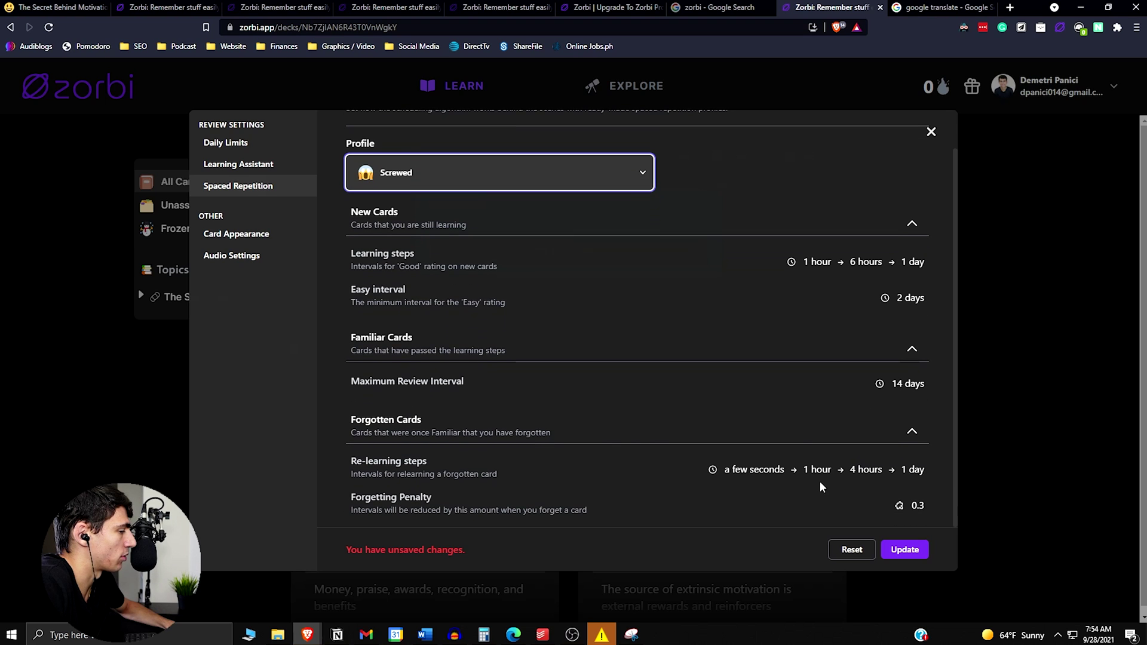
left_click(473, 181)
left_click(431, 400)
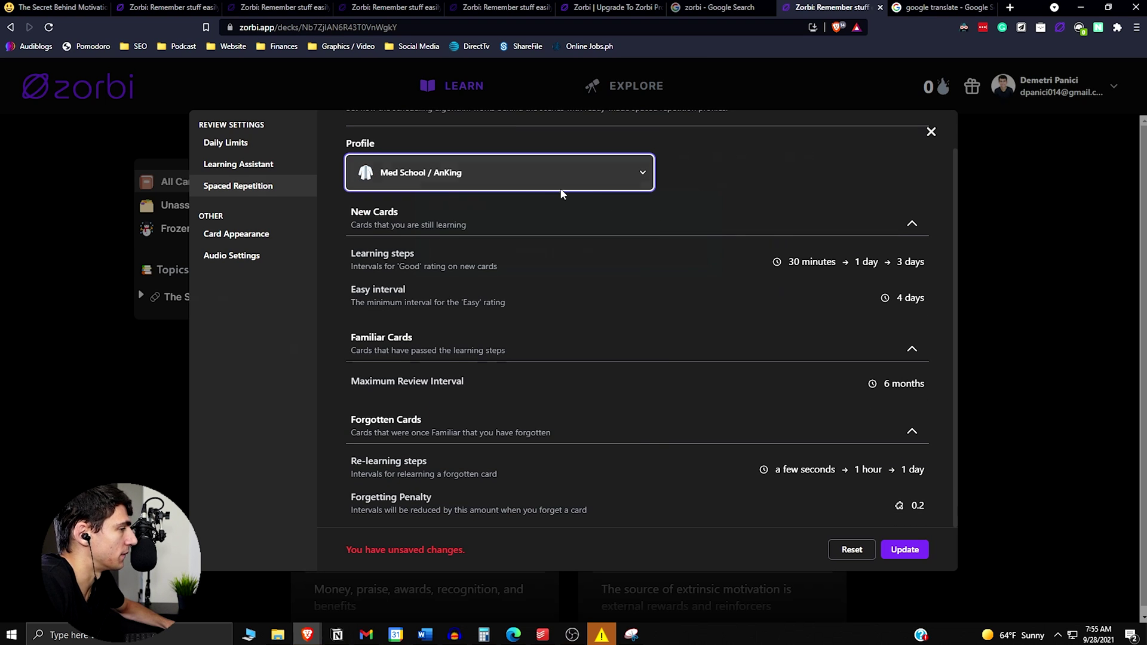
left_click(530, 169)
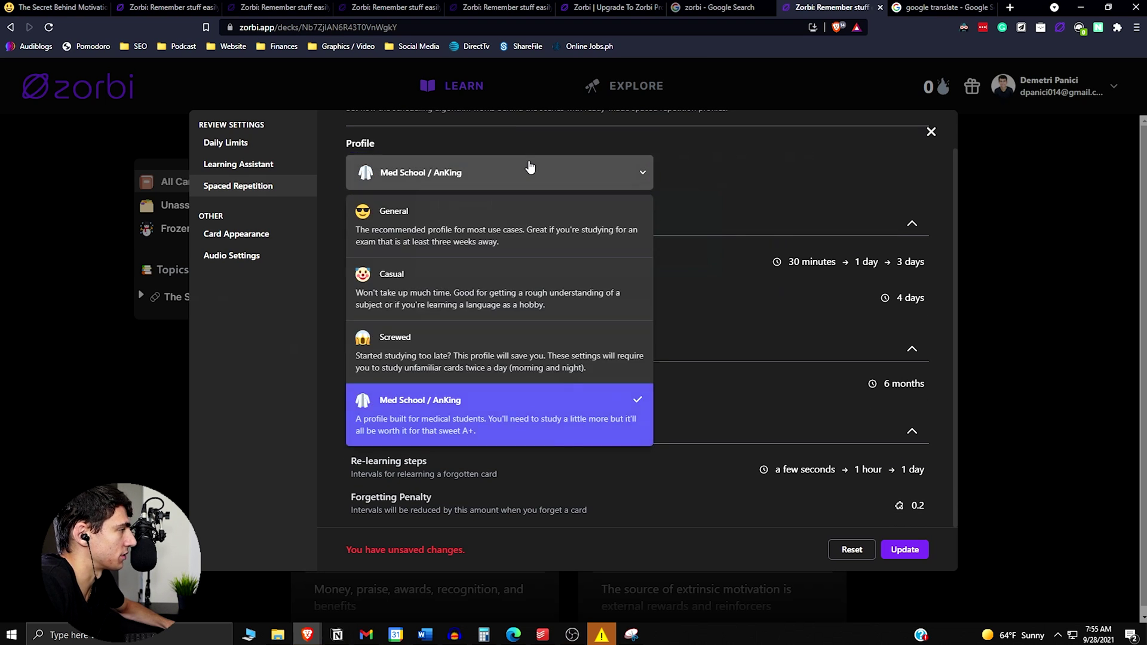
left_click(717, 422)
scroll(598, 382, "up", 1)
Step: Switch back to the General profile, save the review settings, and close them
left_click(466, 210)
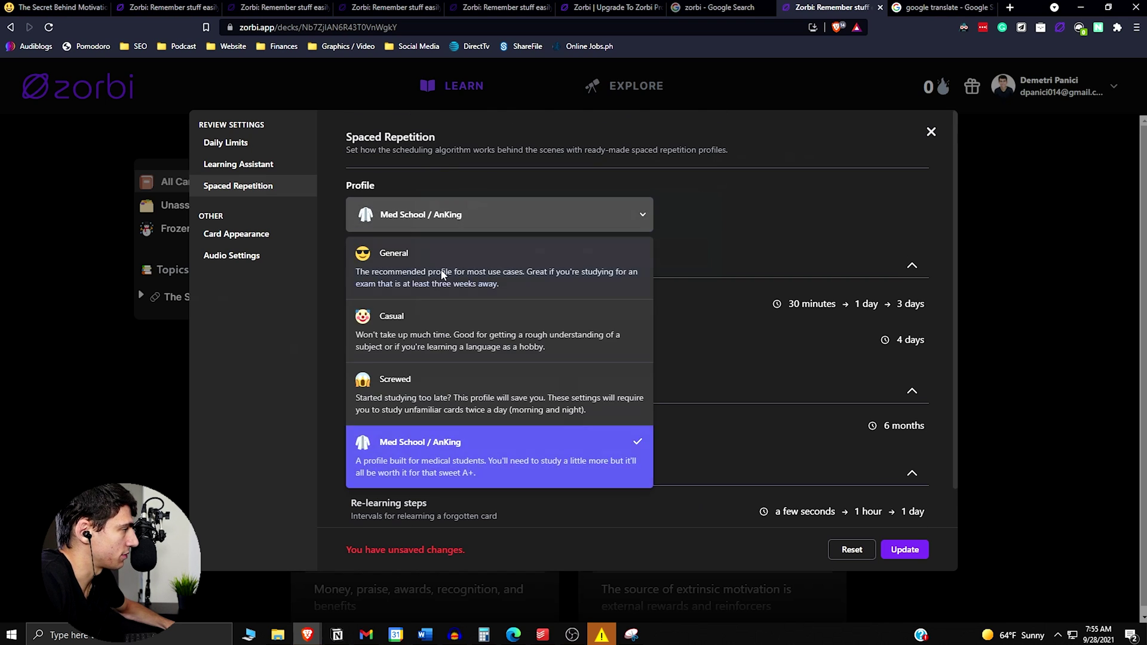
left_click(442, 274)
left_click(926, 550)
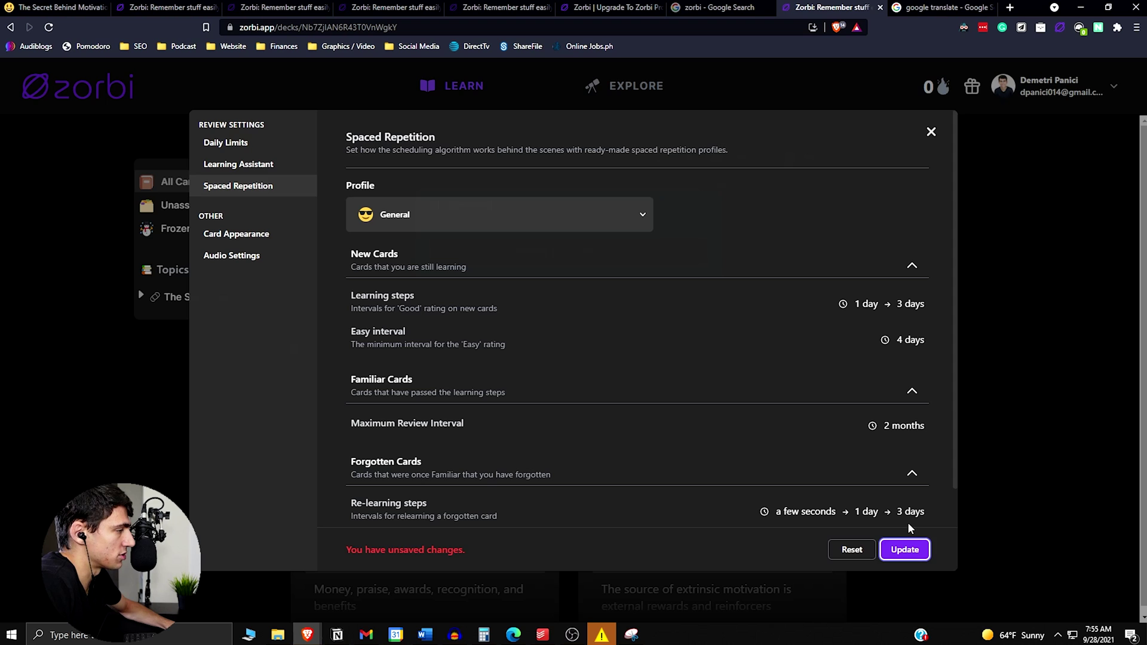
left_click(904, 549)
left_click(930, 132)
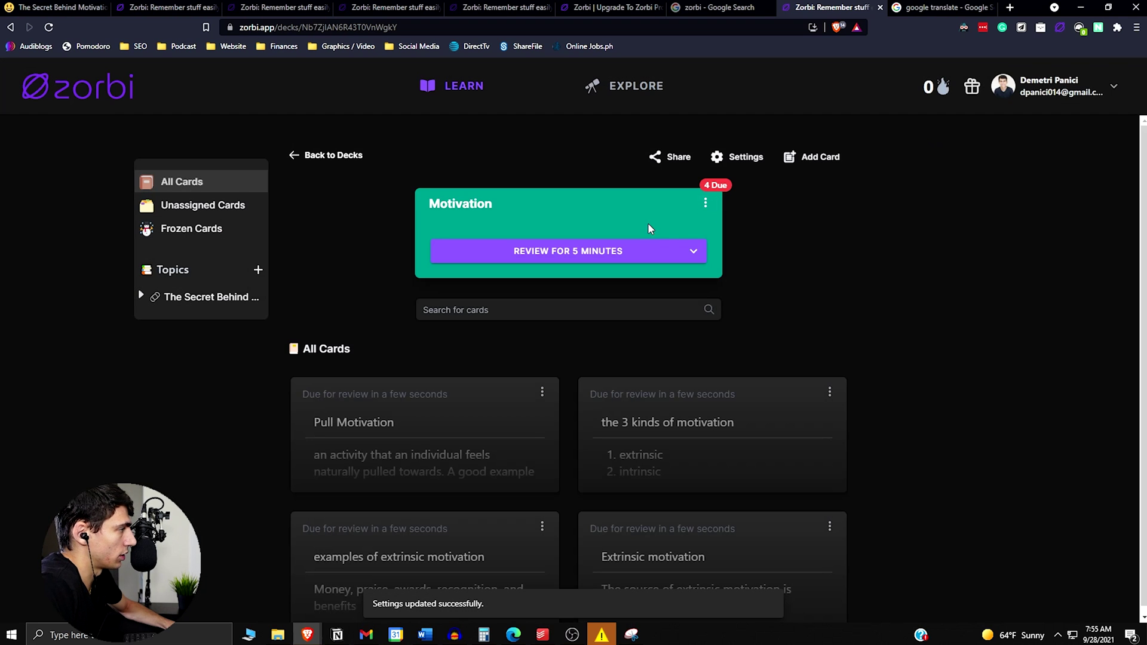
Step: Review the due cards, rating the 3 kinds of motivation and Pull Motivation cards as okay
left_click(627, 251)
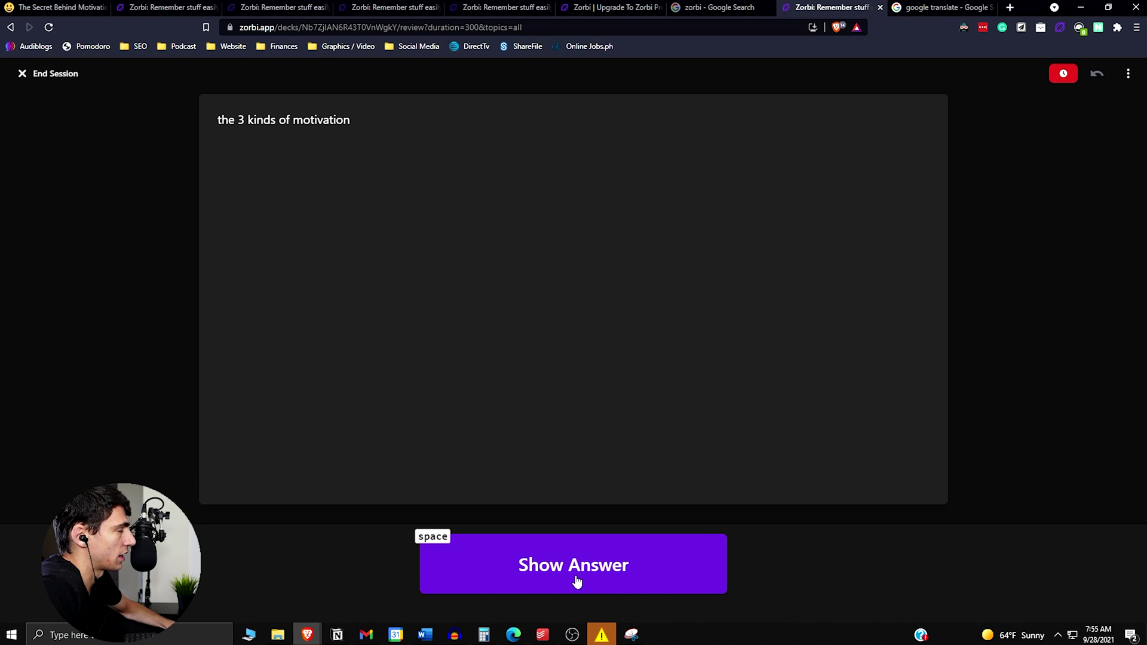
left_click(577, 581)
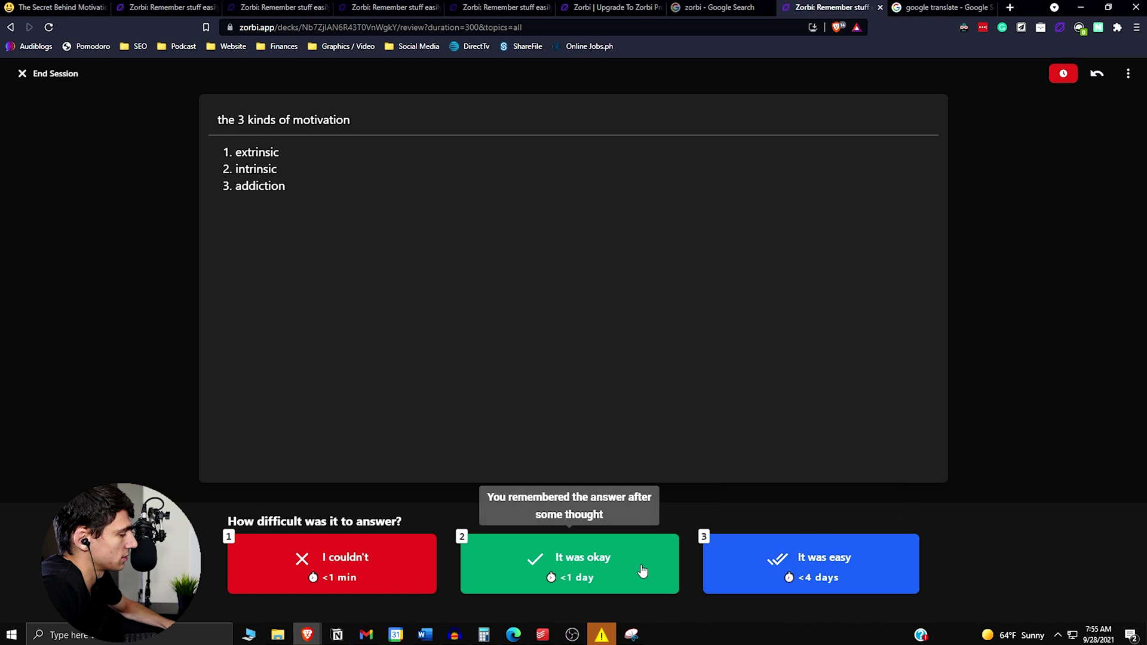
left_click(662, 574)
left_click(618, 566)
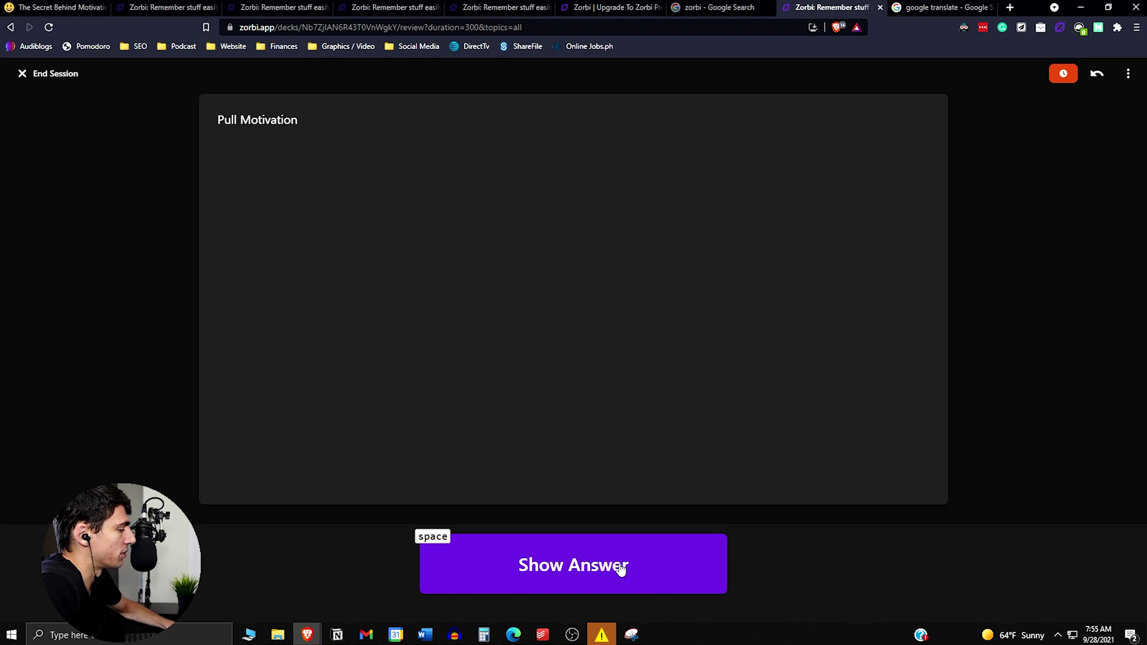
left_click(619, 567)
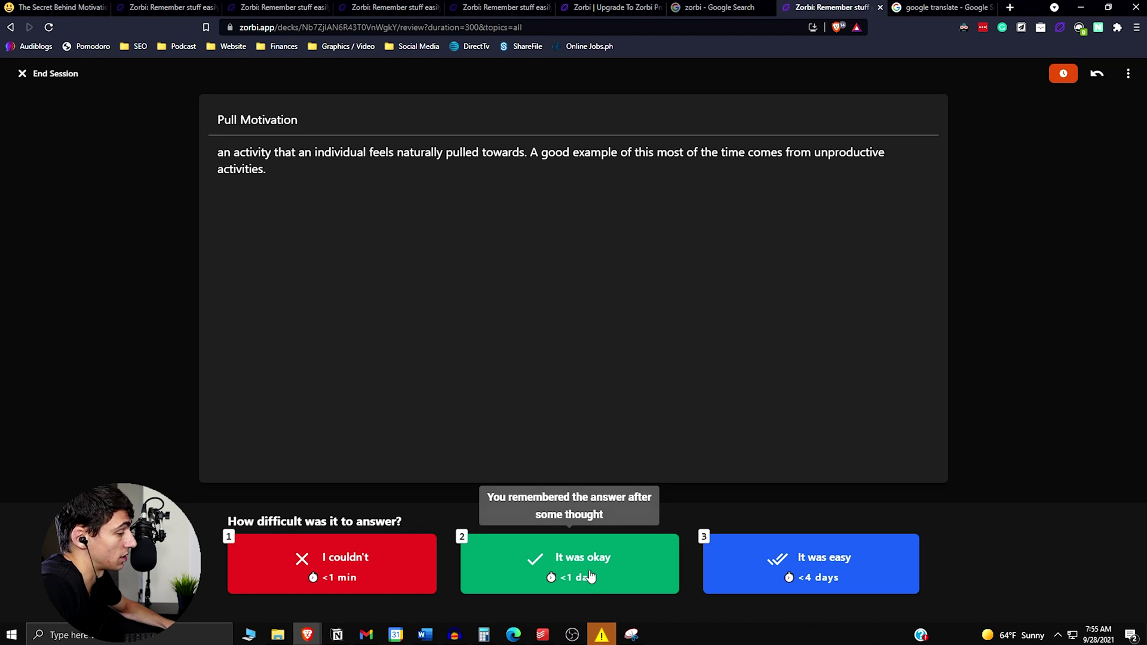
left_click(555, 577)
Step: Answer the feedback survey with Incredibly
left_click(531, 455)
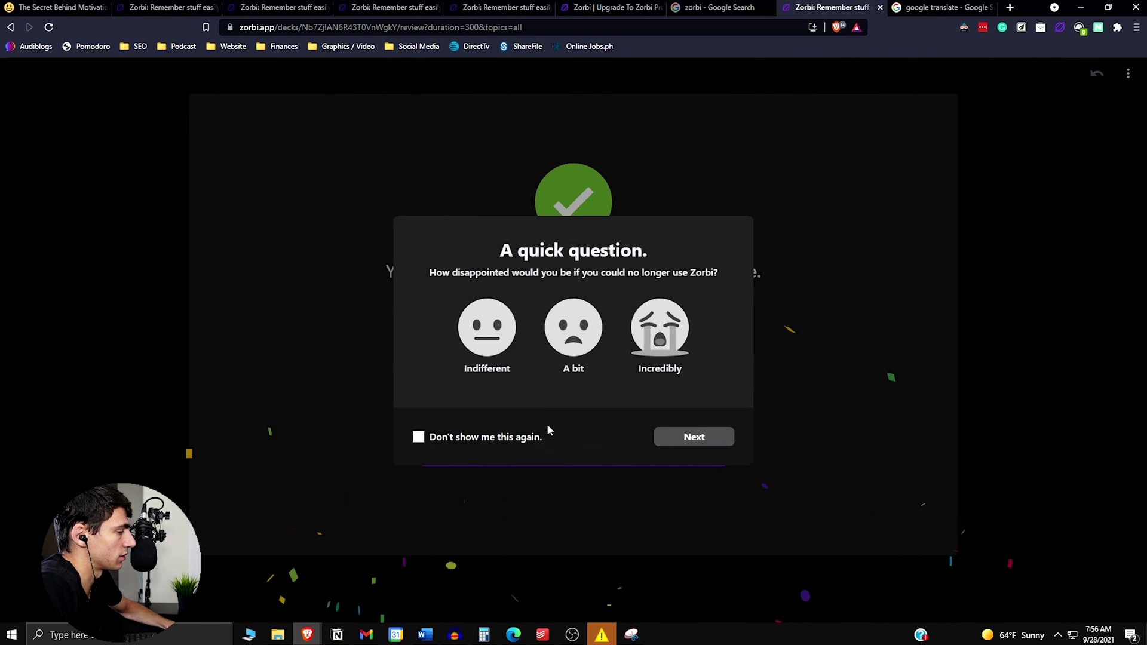
left_click(639, 341)
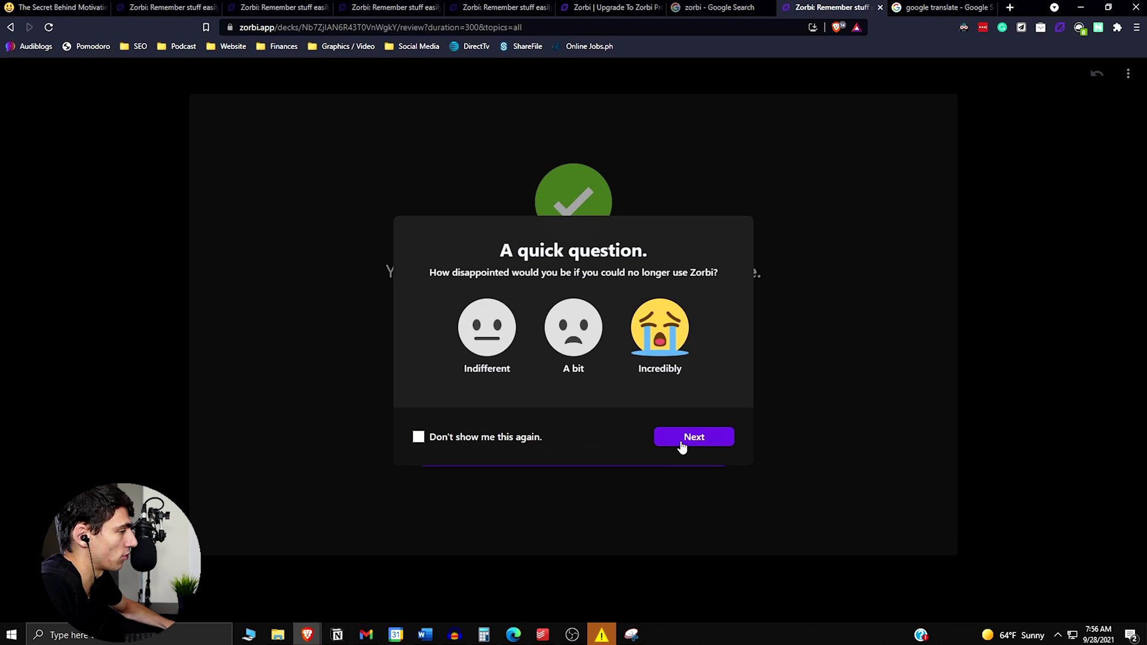
left_click(684, 442)
Step: Send the survey, then copy the Zorbi Pro invite link and dismiss the offer
left_click(685, 445)
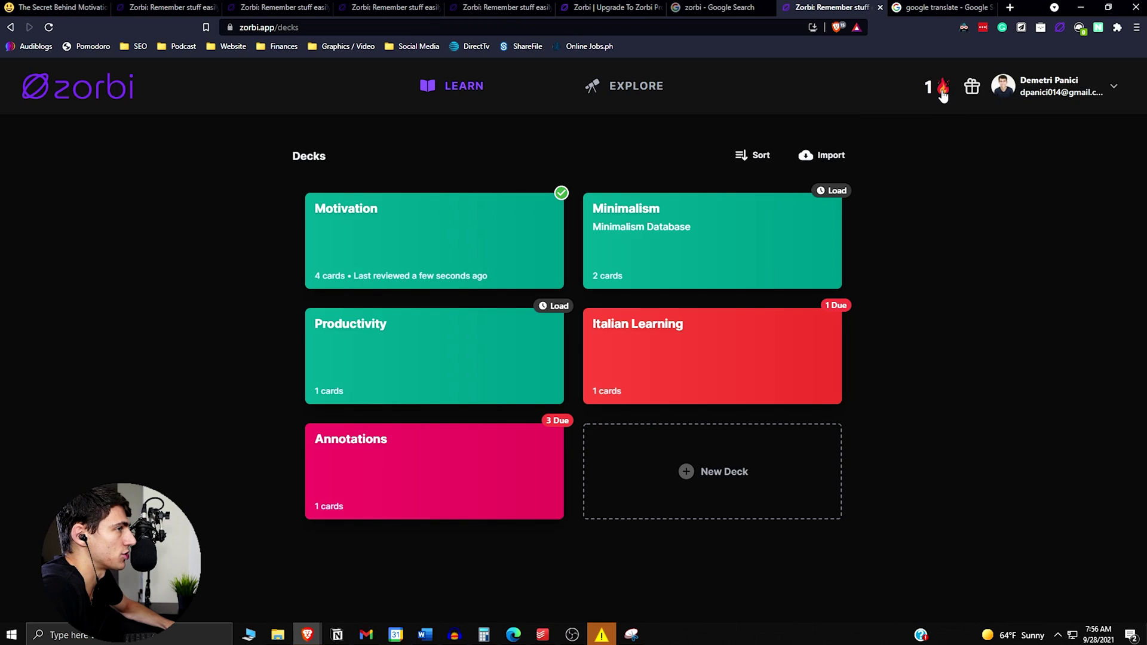
left_click(972, 88)
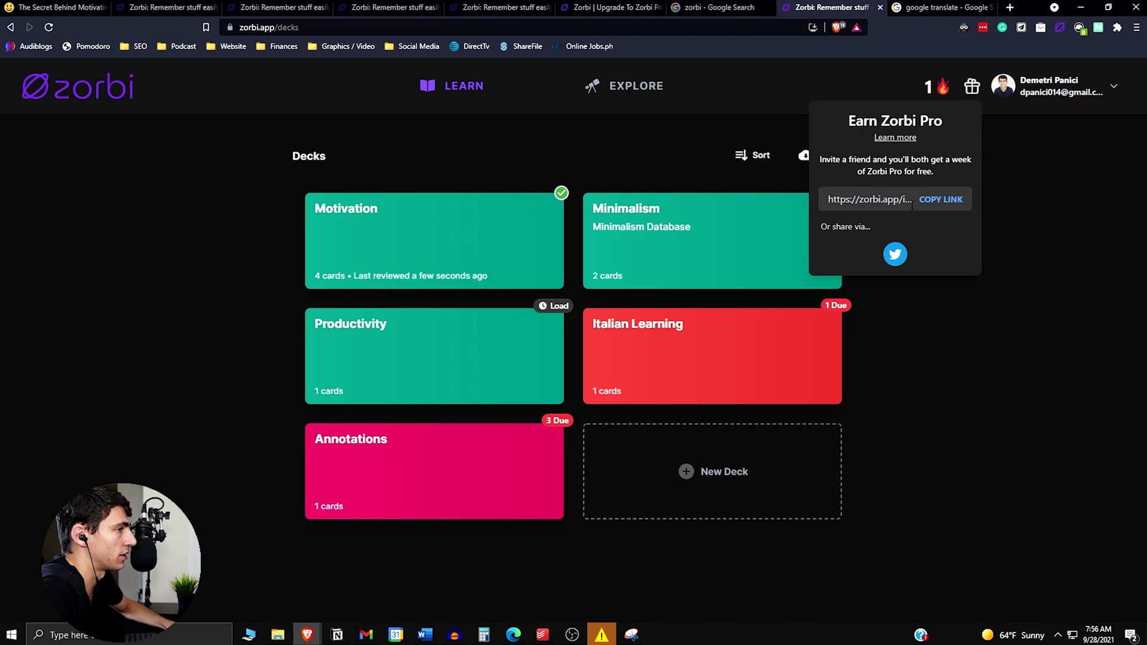
left_click(946, 199)
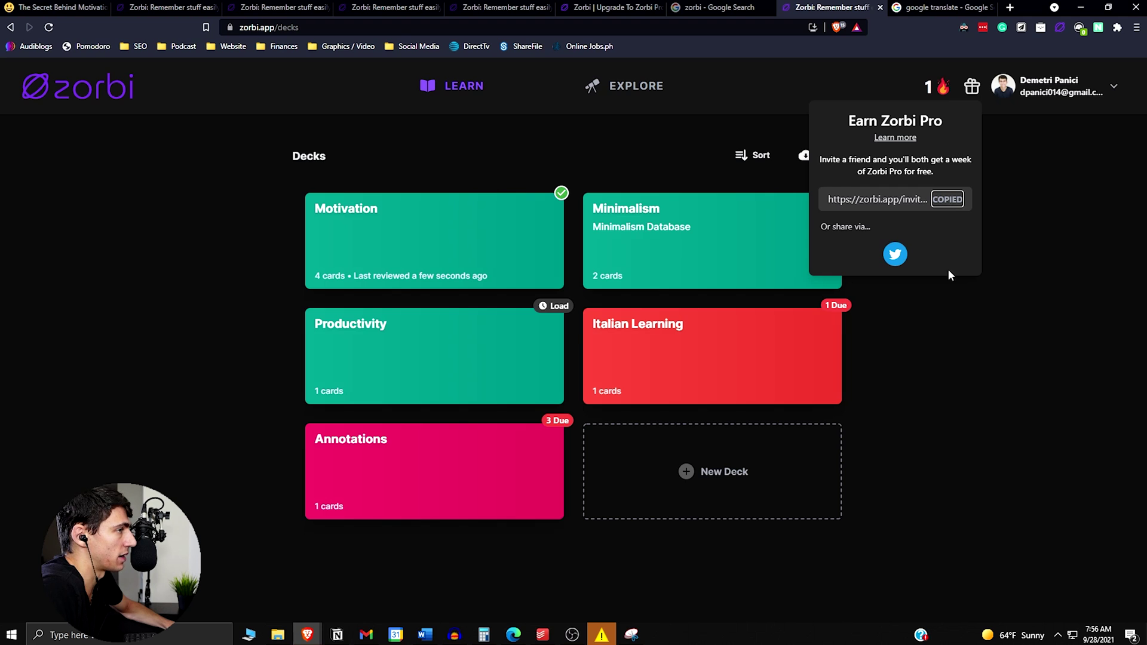
left_click(938, 426)
Step: Open and close the account menu twice, ending on the decks overview
left_click(1054, 85)
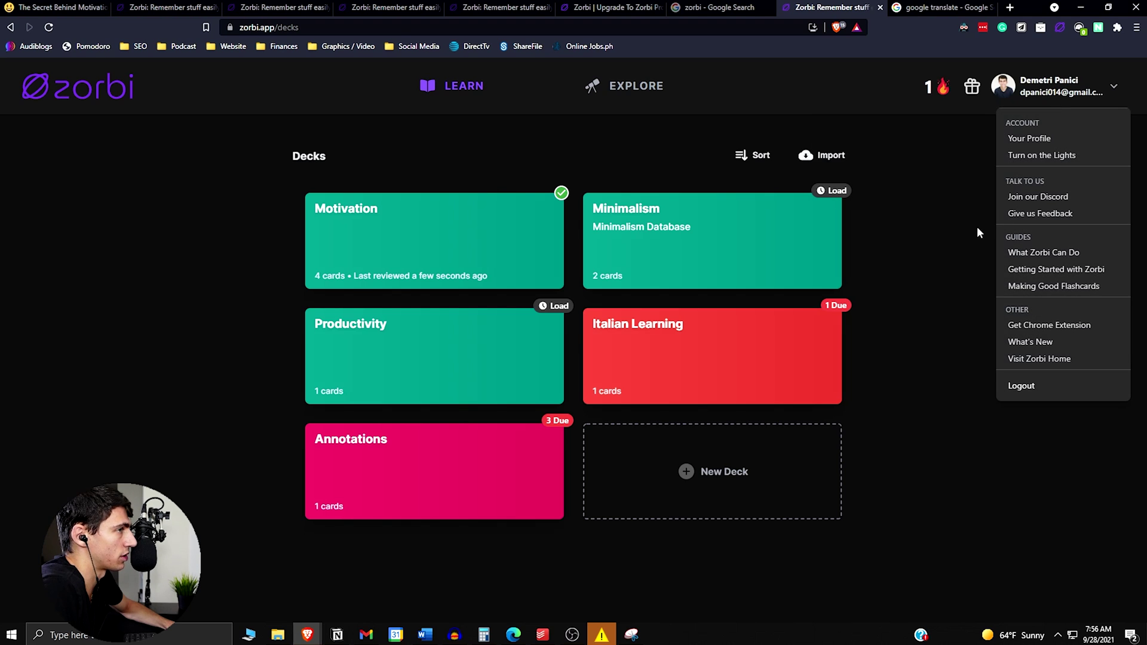
left_click(951, 256)
left_click(1054, 85)
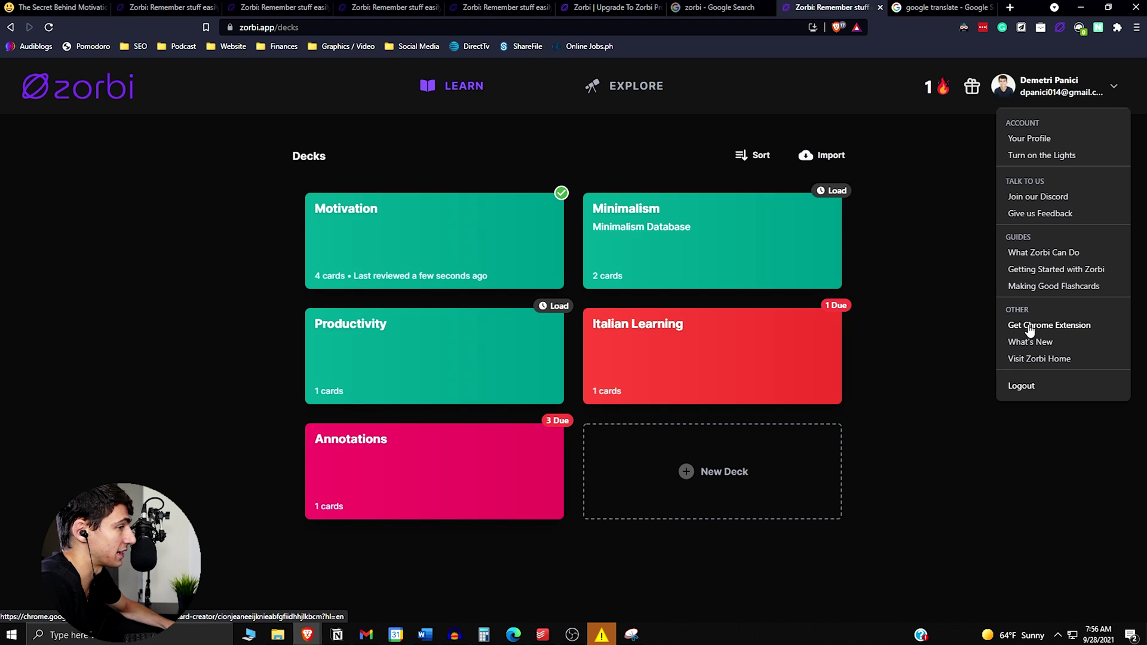
left_click(642, 172)
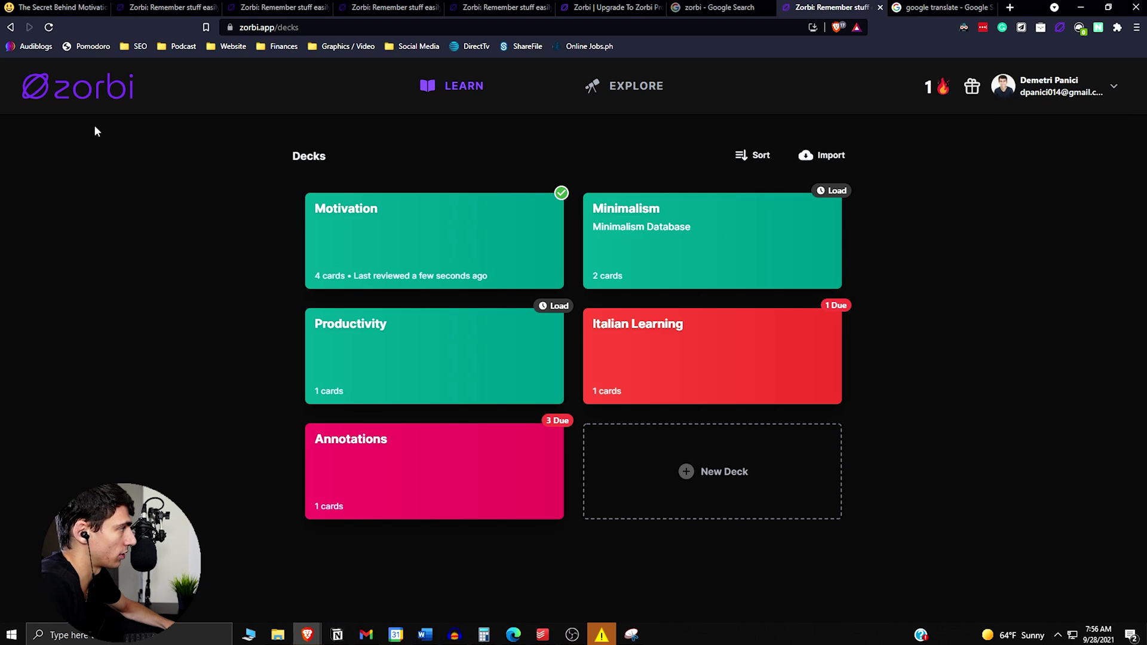